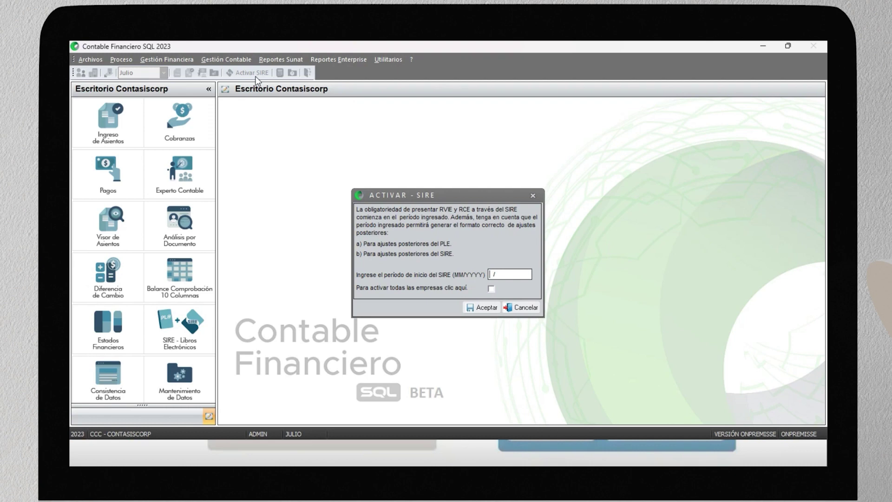
Activate SIRE with start period 06/2023 for all companies and confirm the process.
{"action": "type", "text": "06/2023"}
{"action": "left_click", "coordinate": [491, 290]}
{"action": "left_click", "coordinate": [482, 307]}
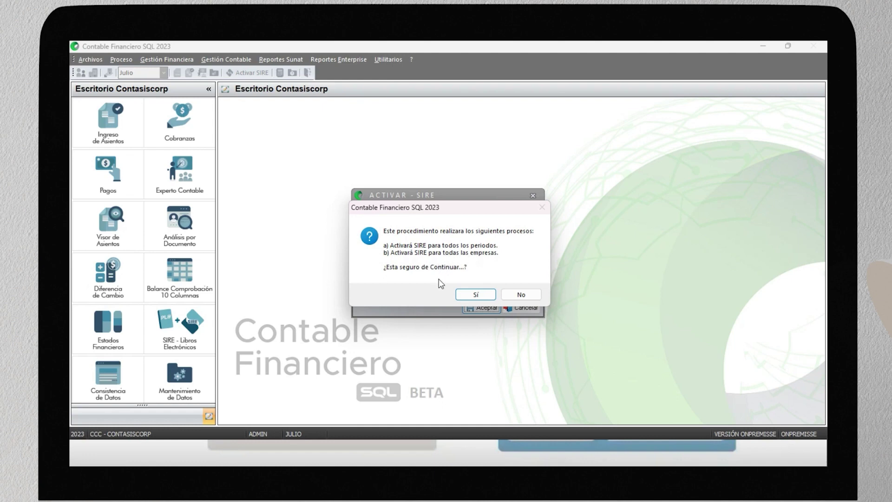
{"action": "left_click", "coordinate": [465, 295]}
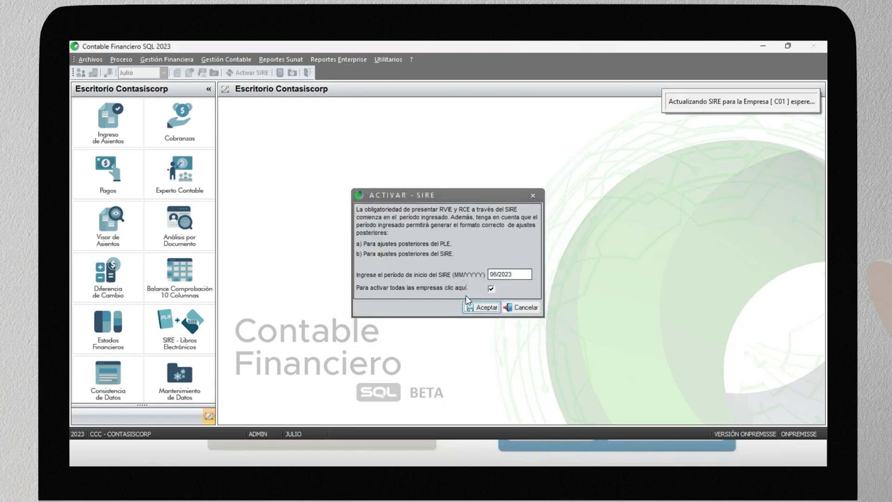
Set the working month to Abril and open the Libros Electrónicos generator.
{"action": "left_click", "coordinate": [161, 75]}
{"action": "left_click", "coordinate": [161, 75]}
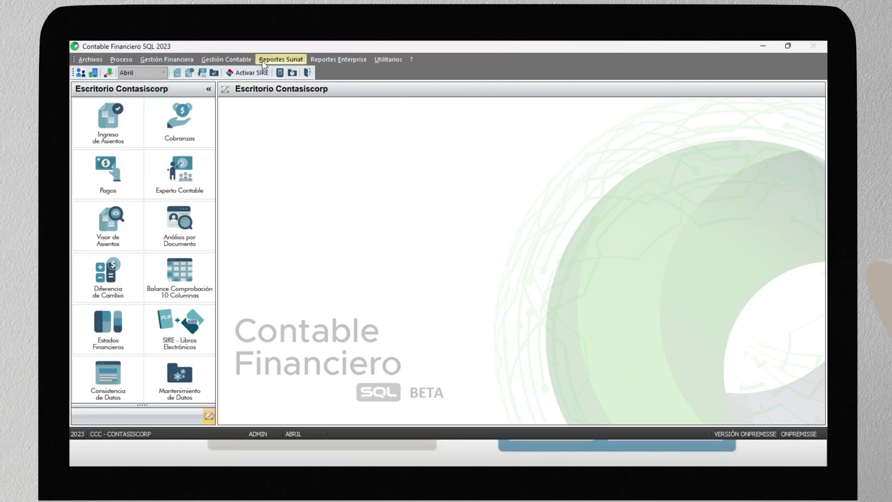
{"action": "left_click", "coordinate": [297, 59]}
{"action": "mouse_move", "coordinate": [300, 85]}
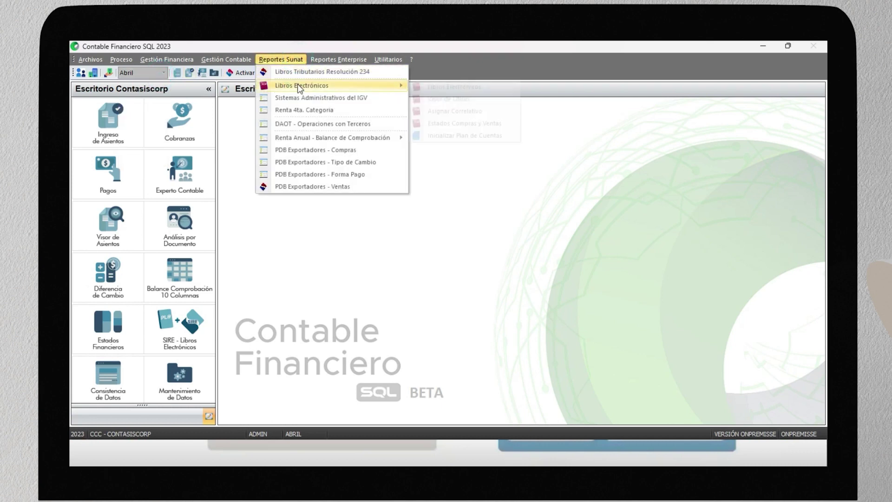
{"action": "left_click", "coordinate": [432, 86]}
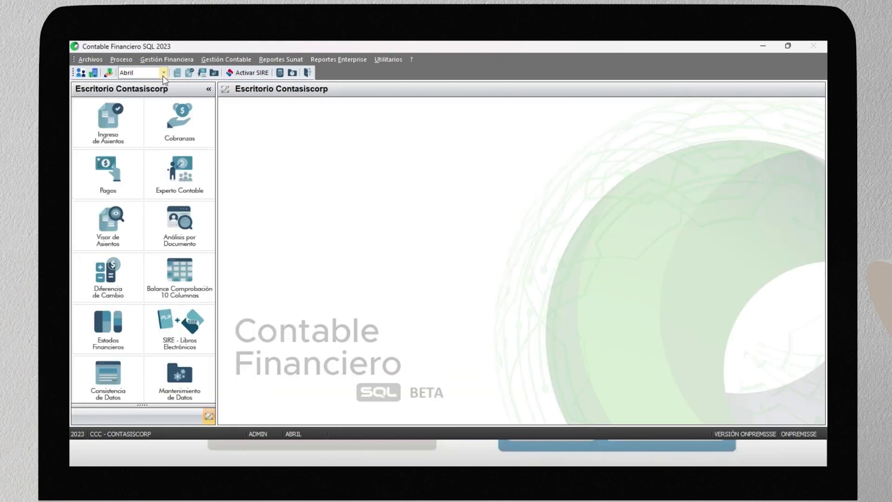
Set the working month to Julio.
{"action": "left_click", "coordinate": [163, 73]}
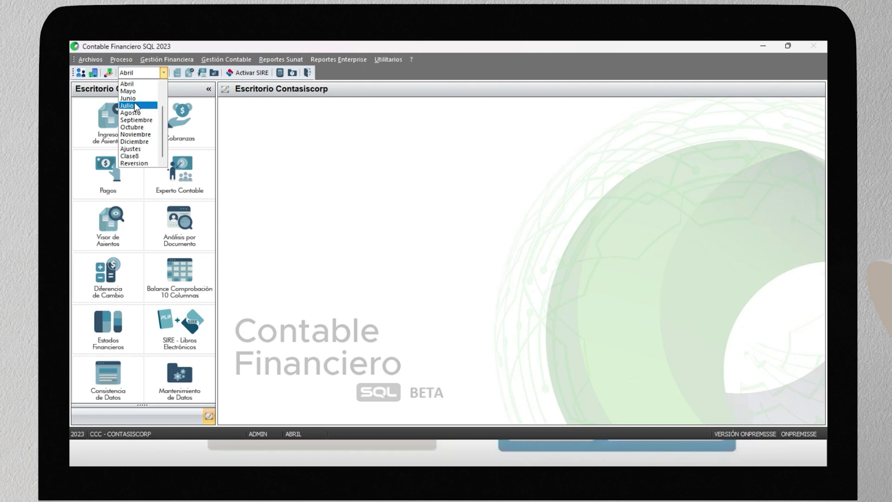
{"action": "left_click", "coordinate": [135, 98]}
{"action": "left_click", "coordinate": [164, 73]}
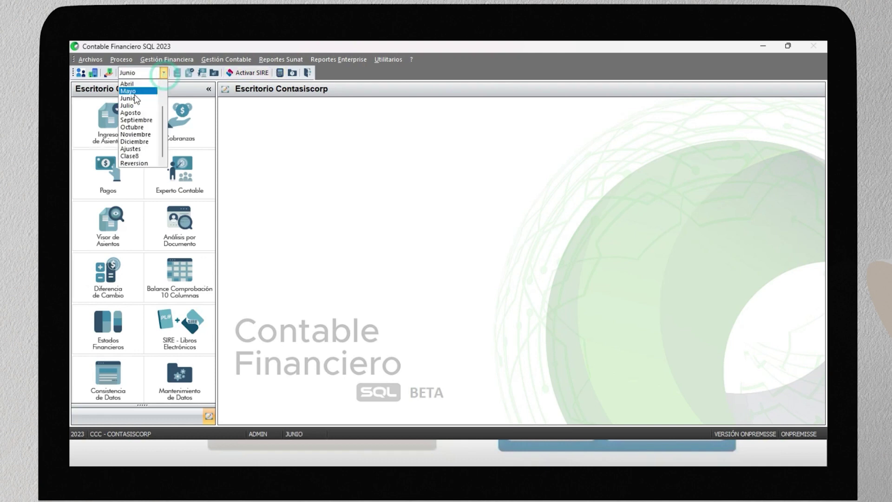
{"action": "left_click", "coordinate": [155, 88]}
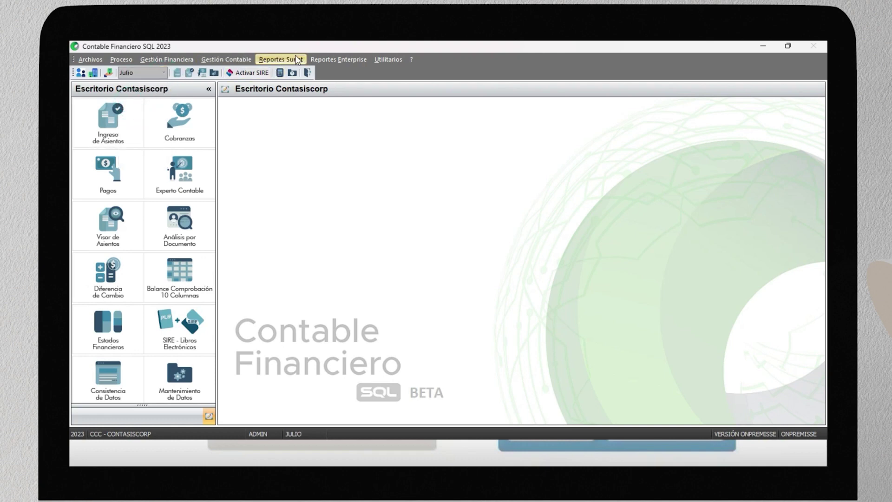
Open the Libros Electrónicos generator, examine the SIRE RVIE and RCE books offered for Julio, and close it.
{"action": "left_click", "coordinate": [280, 59]}
{"action": "mouse_move", "coordinate": [309, 86]}
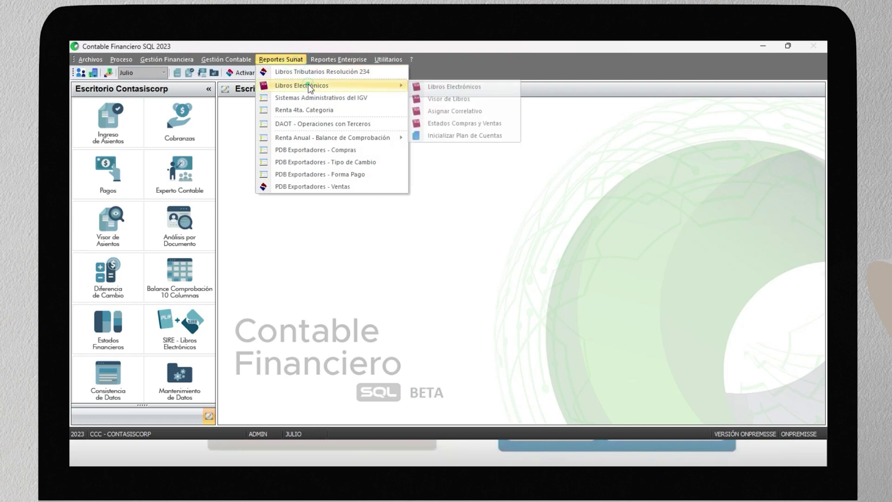
{"action": "left_click", "coordinate": [436, 88]}
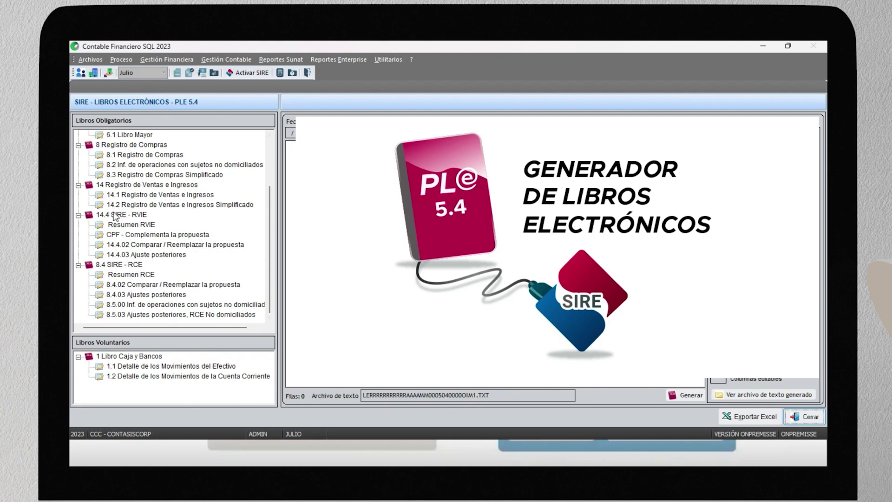
{"action": "scroll", "coordinate": [123, 224], "scroll_direction": "up", "scroll_amount": 1}
{"action": "scroll", "coordinate": [120, 253], "scroll_direction": "down", "scroll_amount": 1}
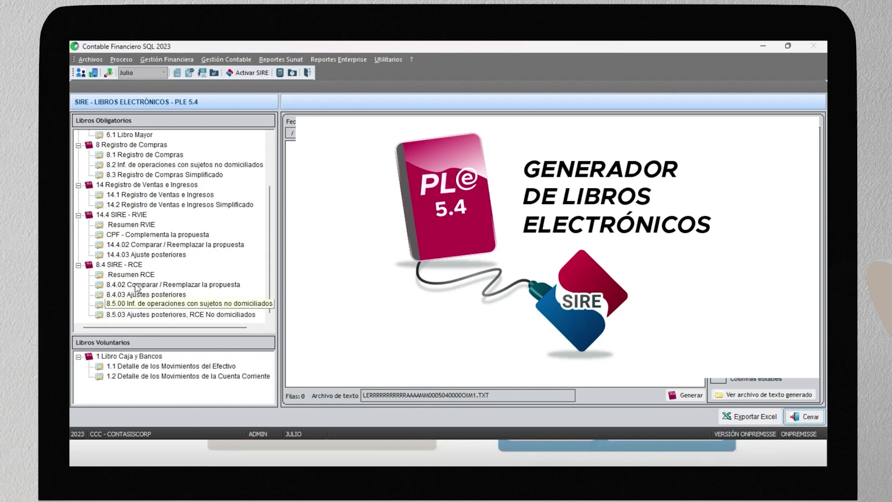
{"action": "key", "text": "Escape"}
Set the working month to Junio and open the Libros Electrónicos generator for that month.
{"action": "left_click", "coordinate": [164, 72]}
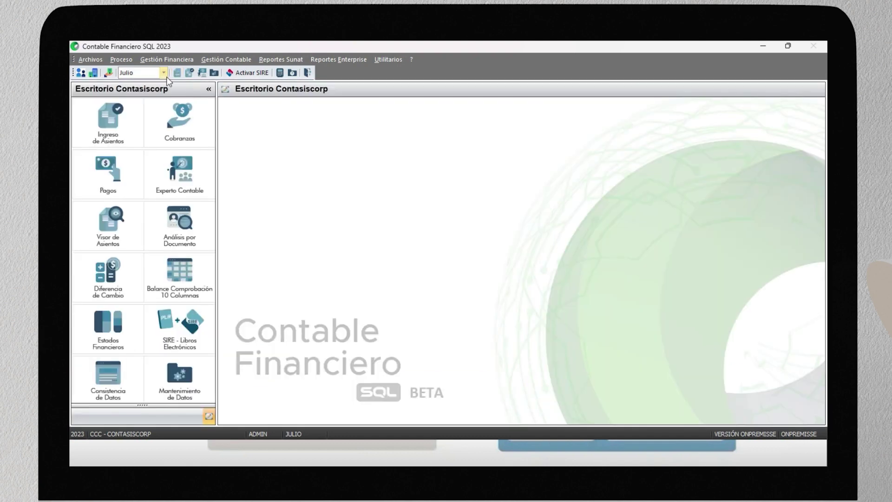
{"action": "left_click", "coordinate": [139, 93]}
{"action": "left_click", "coordinate": [286, 61]}
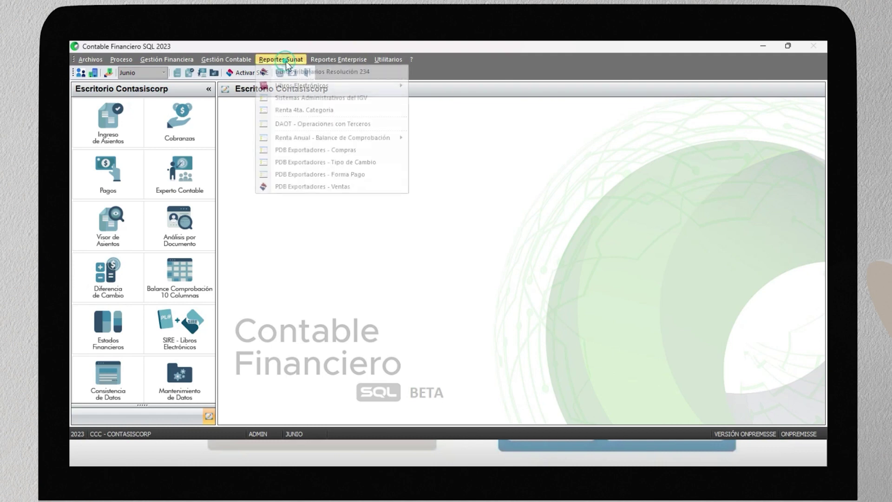
{"action": "mouse_move", "coordinate": [400, 86]}
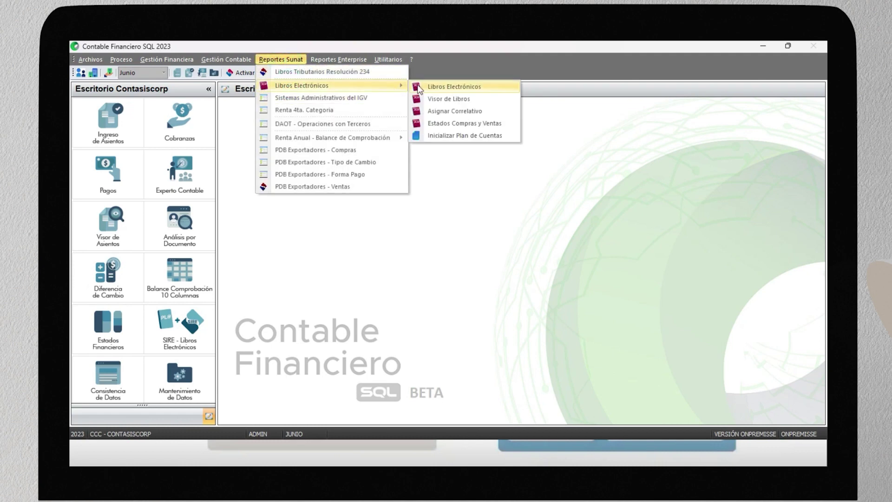
{"action": "left_click", "coordinate": [446, 87]}
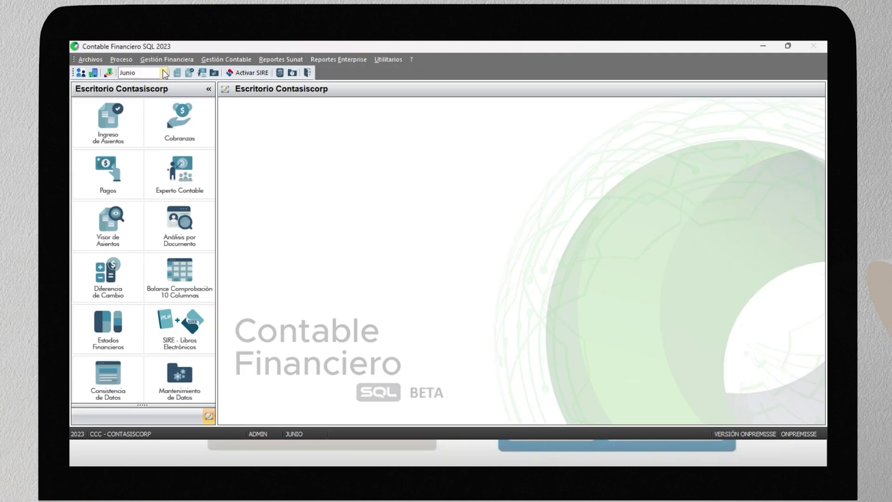
Change the working month from Junio to Abril and open that month's Libros Electrónicos generator.
{"action": "left_click", "coordinate": [164, 72]}
{"action": "left_click", "coordinate": [137, 93]}
{"action": "left_click", "coordinate": [281, 60]}
{"action": "mouse_move", "coordinate": [303, 88]}
{"action": "left_click", "coordinate": [426, 84]}
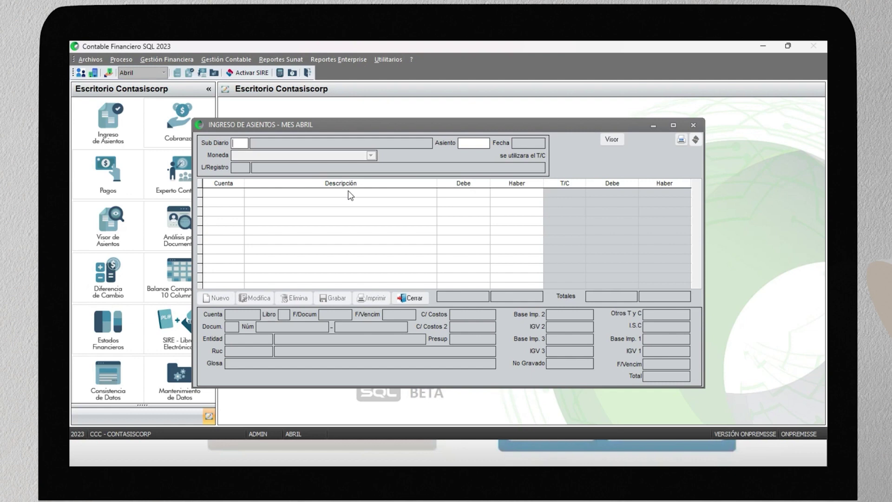
{"action": "type", "text": "001"}
{"action": "key", "text": "Return"}
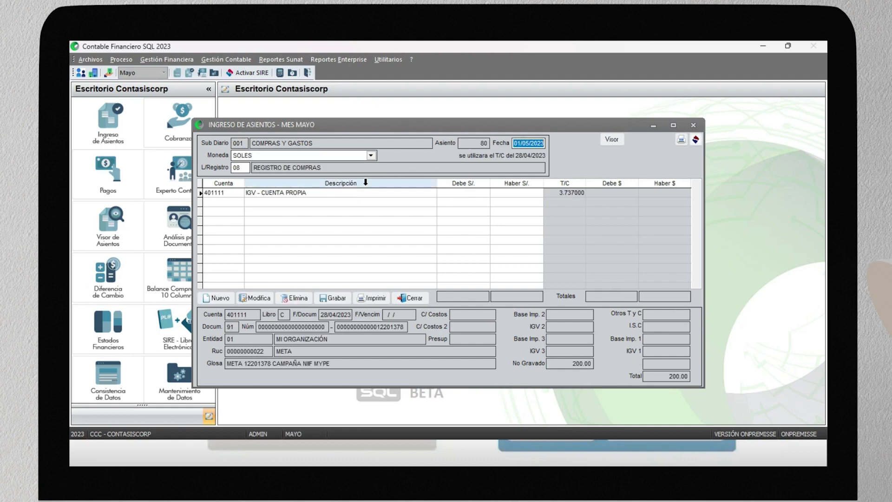
{"action": "key", "text": "Escape"}
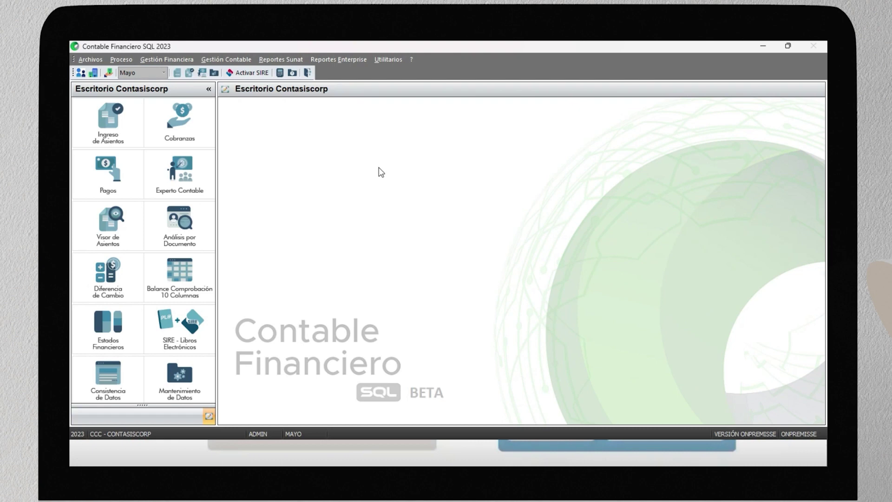
Open Mayo journal entry 5 in sub-journal 001 Compras y Gastos and select its IGV - Cuenta Propia line.
{"action": "type", "text": "1"}
{"action": "key", "text": "Return"}
{"action": "type", "text": "5"}
{"action": "key", "text": "Return"}
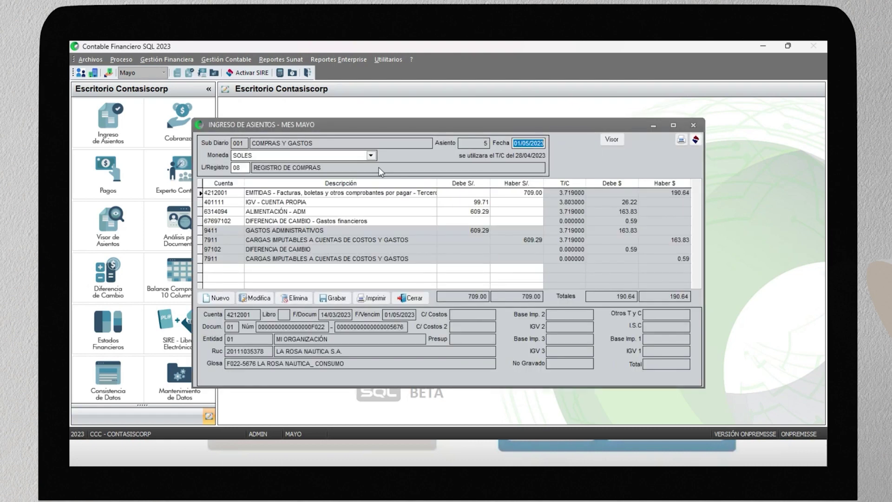
{"action": "left_click", "coordinate": [310, 201]}
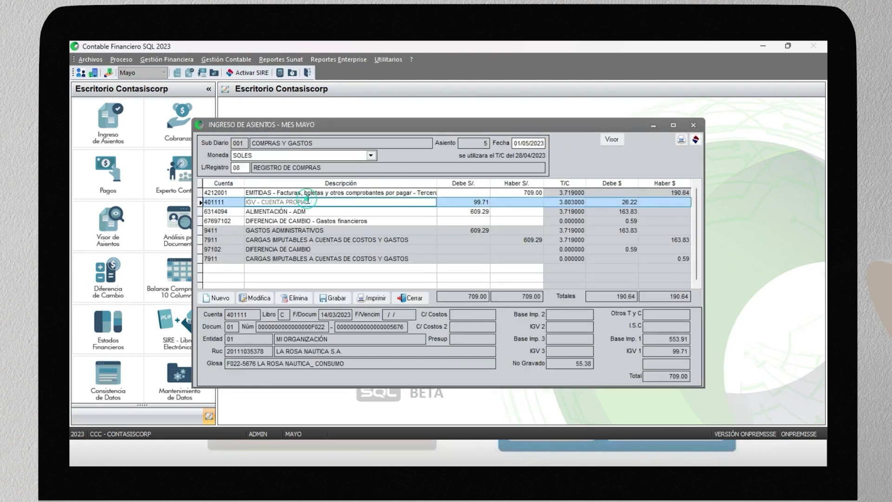
Set the entry's SIRE subsequent adjustment status to 1 - Ajuste por informar in the electronic books regularization and save the entry.
{"action": "left_click", "coordinate": [698, 140]}
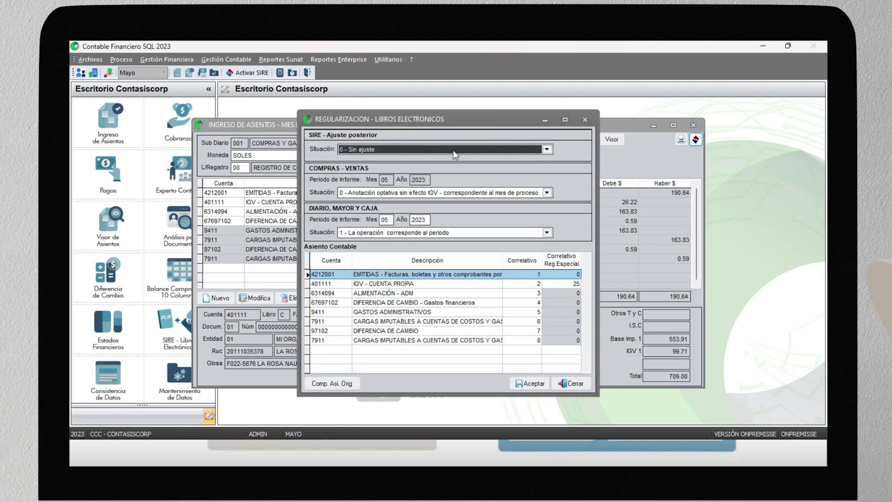
{"action": "left_click", "coordinate": [453, 149]}
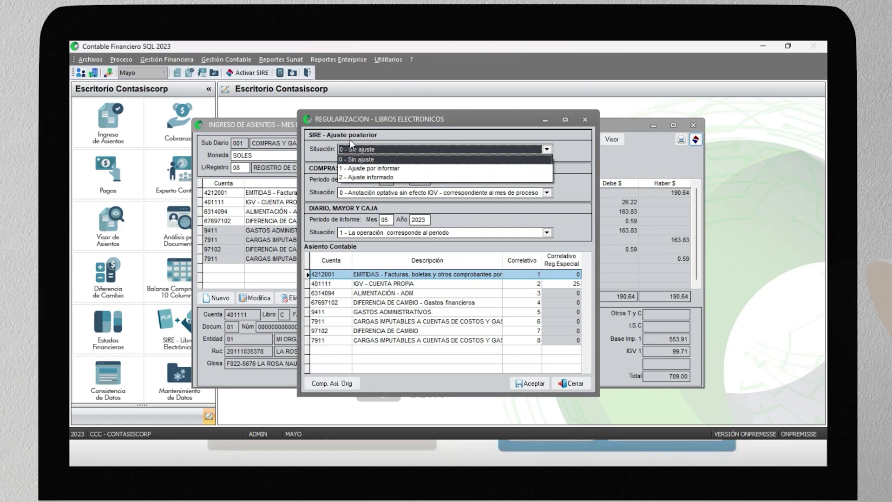
{"action": "left_click", "coordinate": [371, 158]}
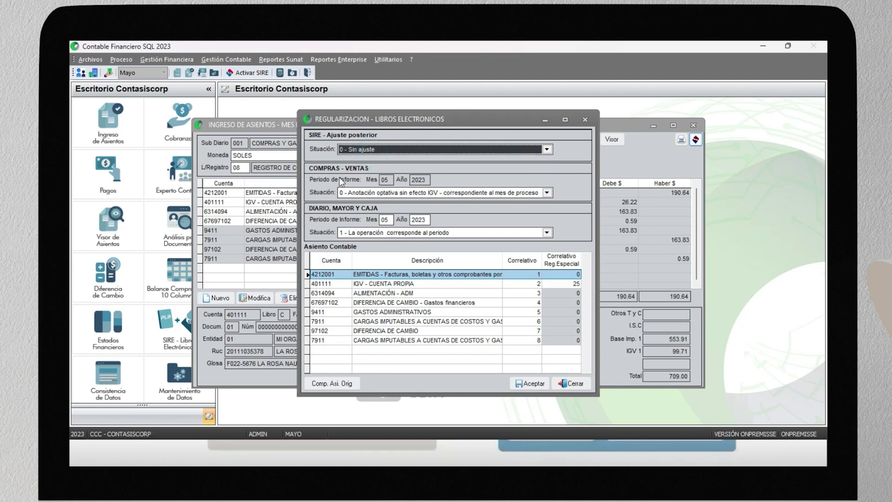
{"action": "left_click", "coordinate": [369, 149]}
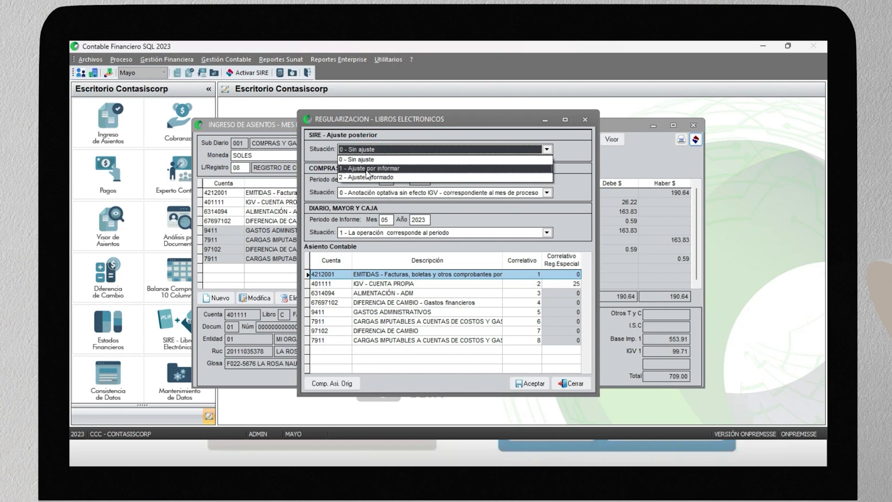
{"action": "left_click", "coordinate": [393, 168]}
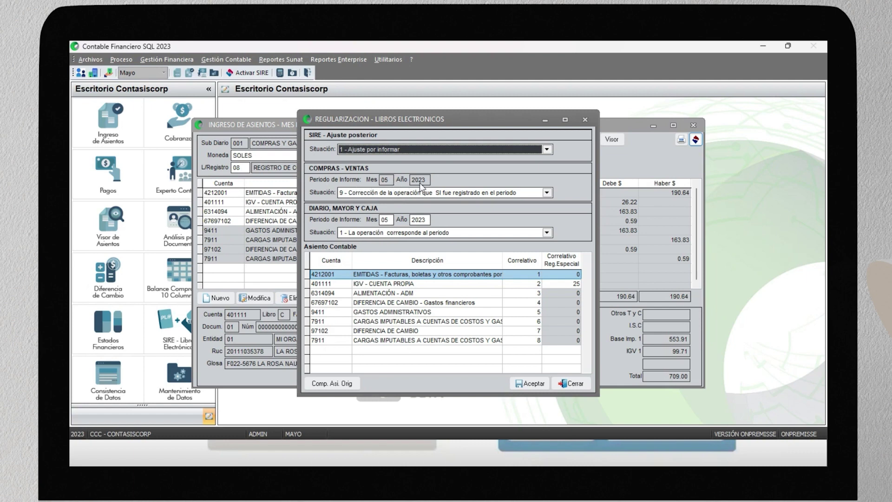
{"action": "left_click", "coordinate": [530, 383]}
{"action": "left_click", "coordinate": [336, 298]}
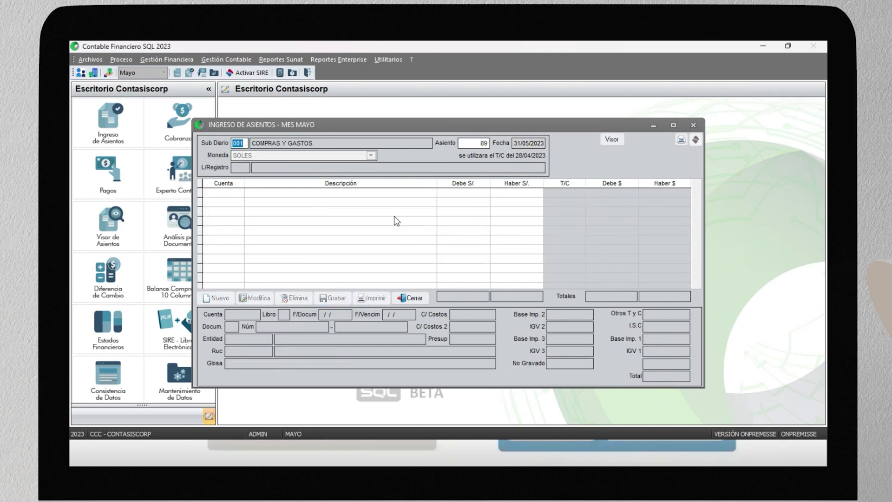
Close the journal entry form and load book 8.4.04 Ajustes posteriores LE 8.1 in the Libros Electrónicos generator for Mayo.
{"action": "key", "text": "Escape"}
{"action": "left_click", "coordinate": [292, 59]}
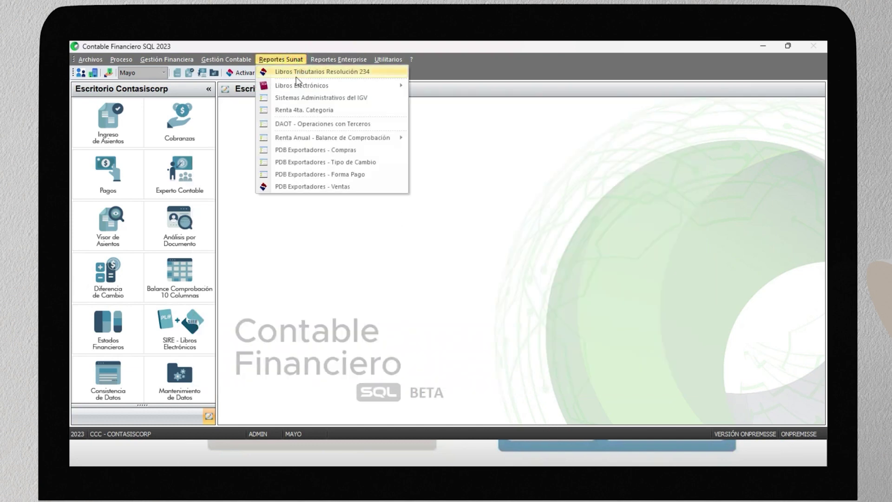
{"action": "mouse_move", "coordinate": [294, 85]}
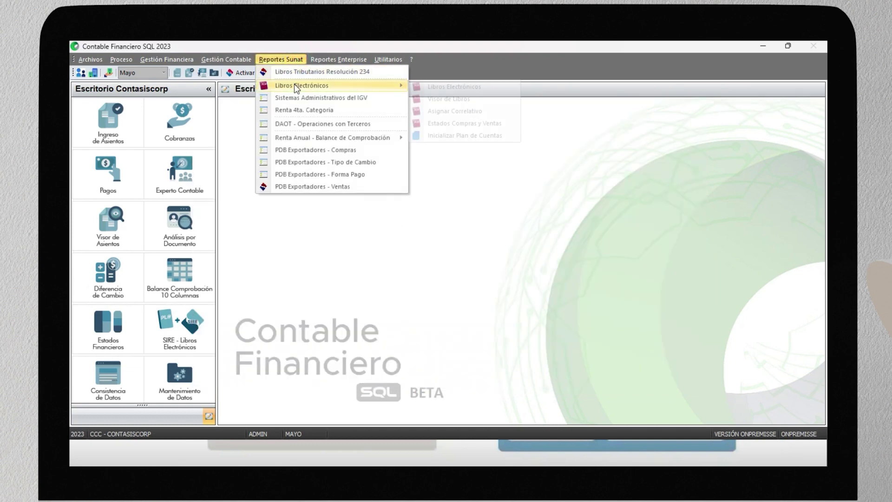
{"action": "left_click", "coordinate": [439, 89]}
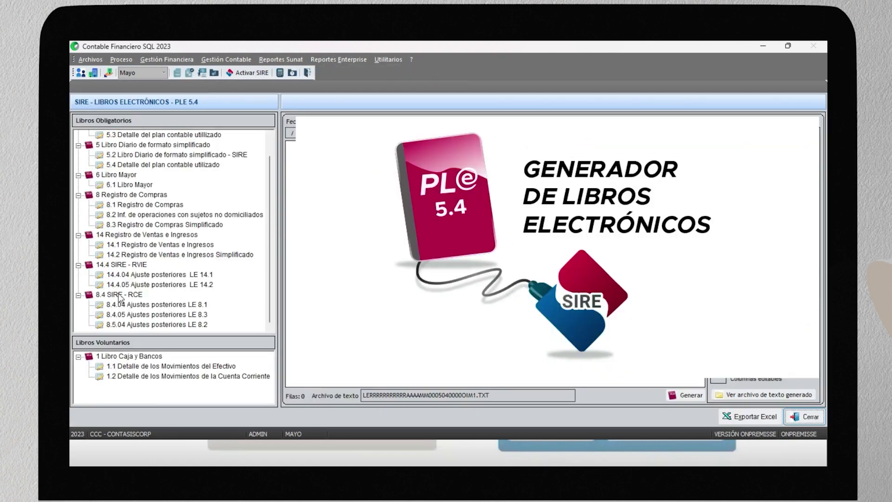
{"action": "left_click", "coordinate": [163, 305]}
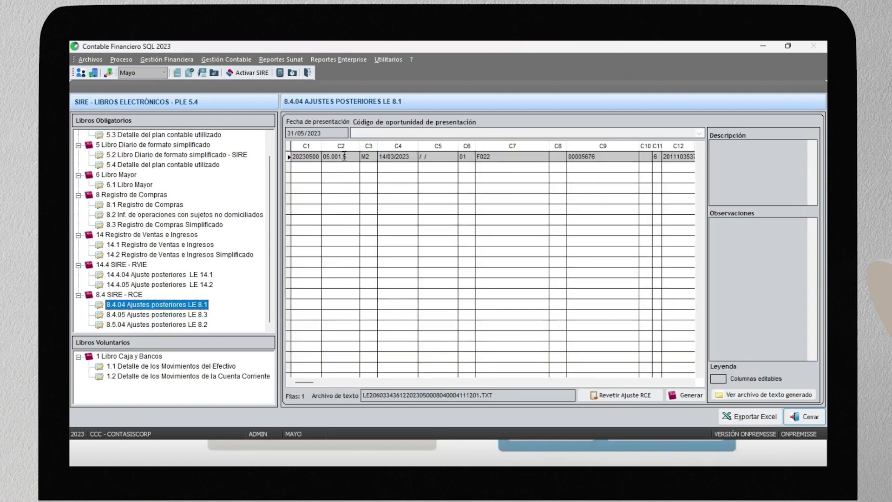
Examine the adjustment row's column descriptions and the name of its text file.
{"action": "left_click", "coordinate": [344, 157]}
{"action": "left_click", "coordinate": [409, 158]}
{"action": "left_click", "coordinate": [472, 158]}
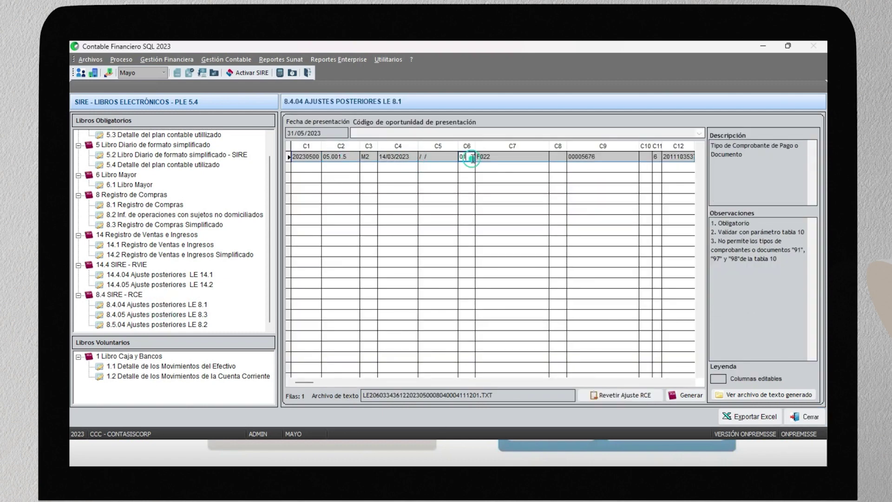
{"action": "left_click", "coordinate": [536, 157]}
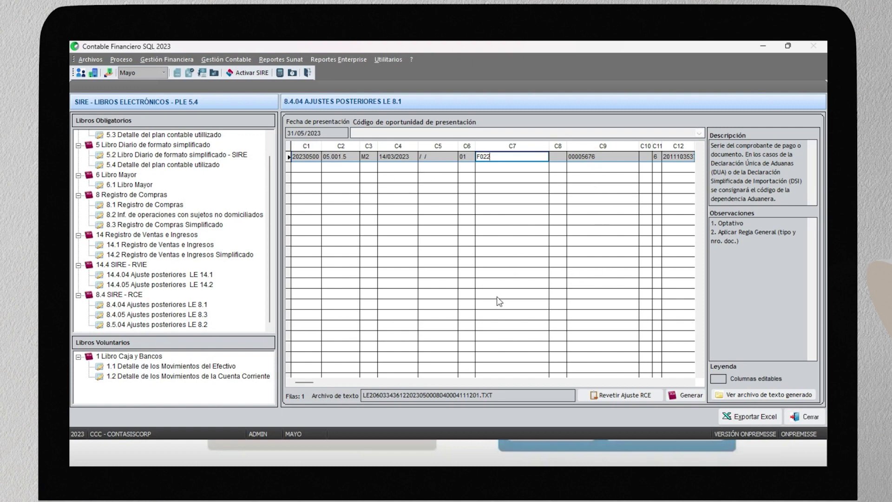
{"action": "left_click_drag", "start_coordinate": [363, 398], "coordinate": [389, 399]}
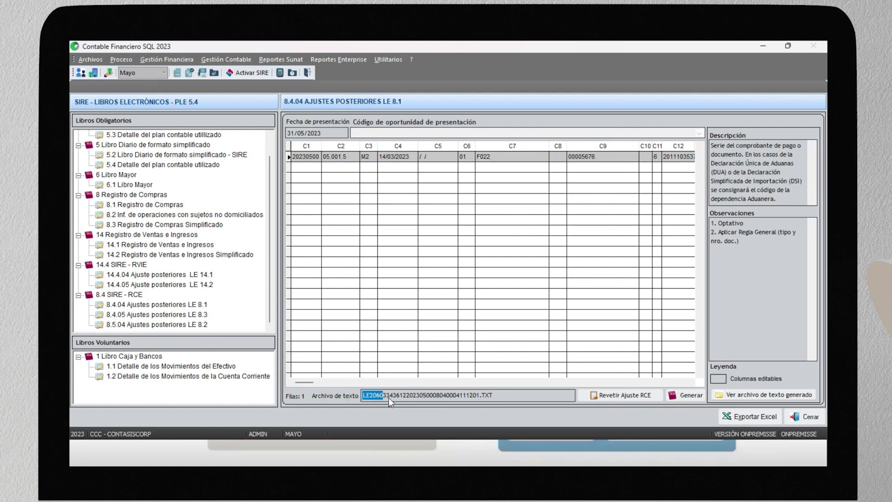
{"action": "left_click", "coordinate": [449, 395]}
Switch to the slide presentation and advance to the Estructura de nombre slide.
{"action": "key", "text": "alt+Tab"}
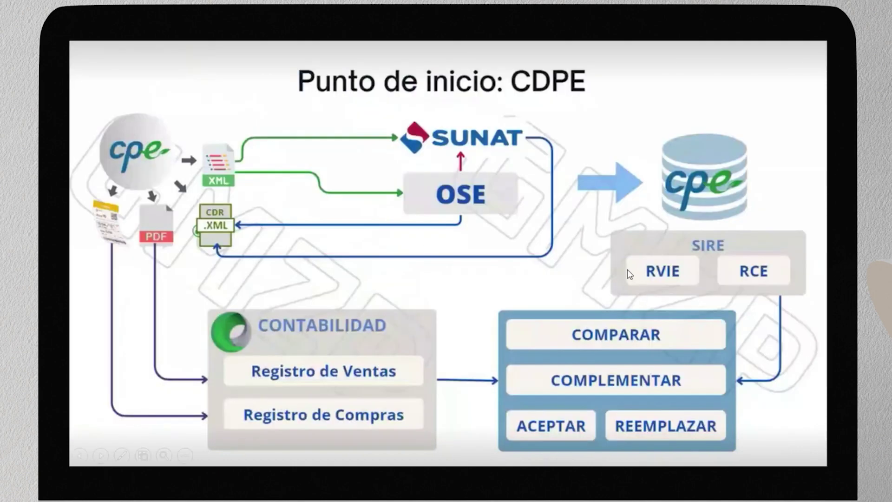
{"action": "left_click", "coordinate": [622, 379]}
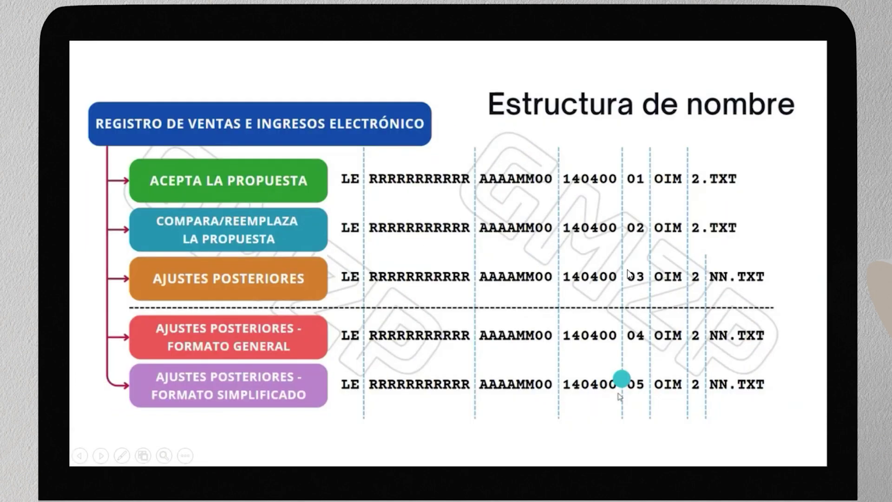
Advance the presentation to the Estructura de nombre slide for the Registro de Compras Electrónico.
{"action": "left_click", "coordinate": [665, 386]}
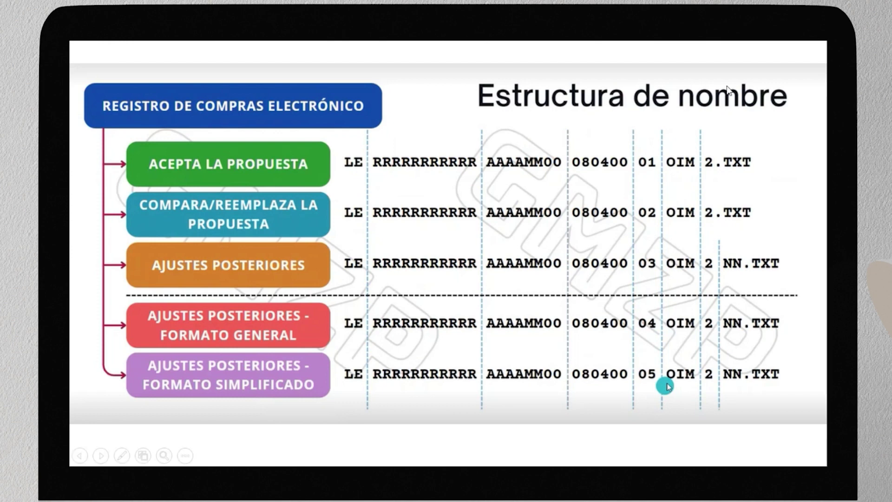
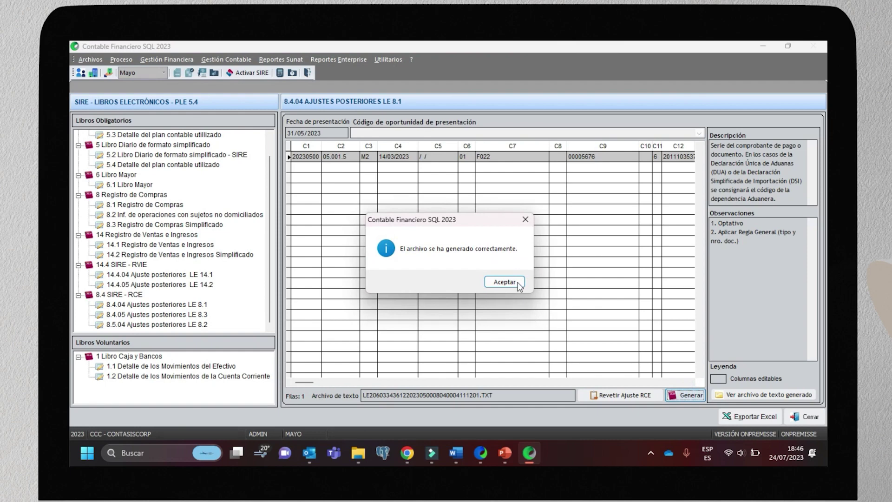
Open the folder with the generated May adjustment file, check the full names of the TXT and ZIP files, and close the folder.
{"action": "left_click", "coordinate": [742, 396]}
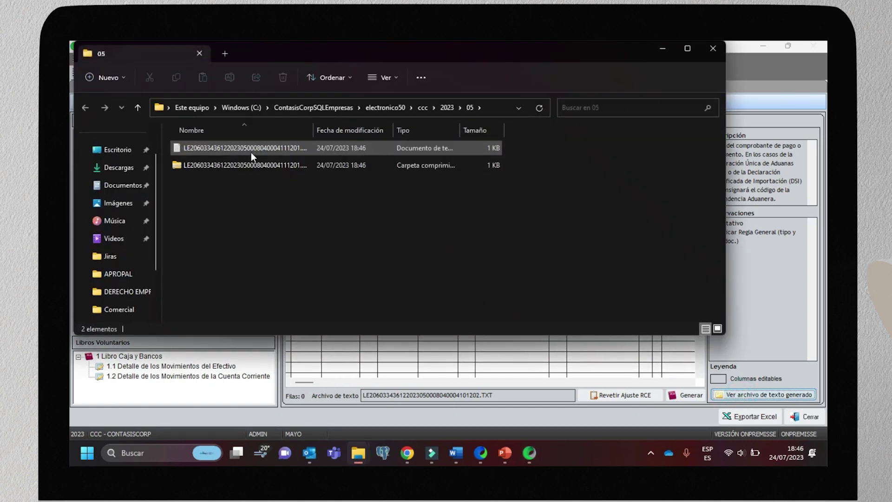
{"action": "left_click", "coordinate": [253, 149]}
{"action": "left_click", "coordinate": [312, 129]}
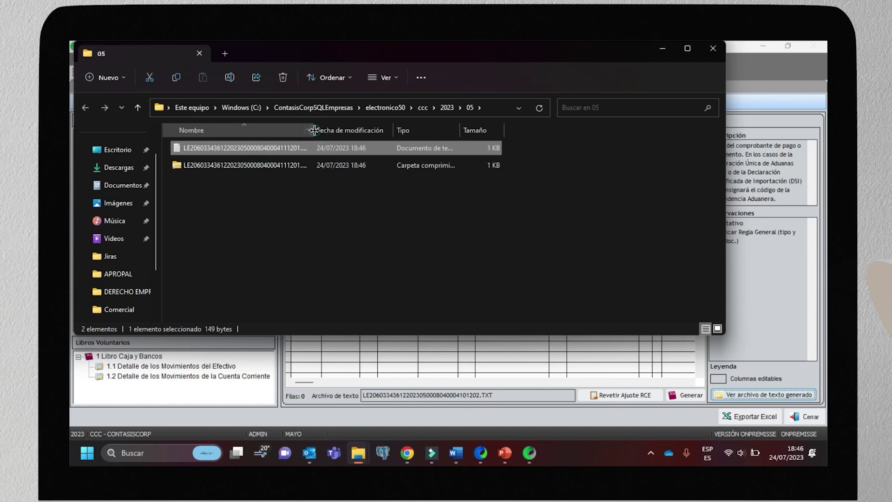
{"action": "double_click", "coordinate": [314, 130]}
{"action": "left_click", "coordinate": [319, 193]}
{"action": "left_click", "coordinate": [303, 152]}
{"action": "left_click", "coordinate": [300, 164]}
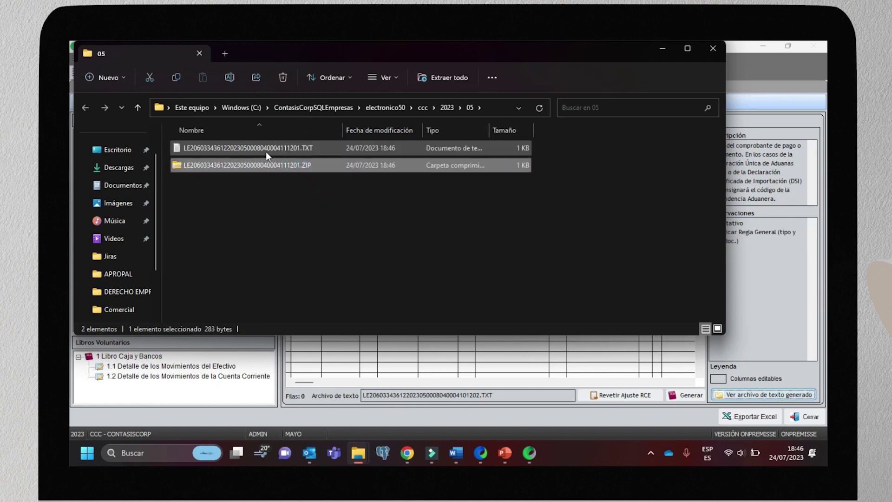
{"action": "left_click", "coordinate": [324, 148]}
{"action": "left_click", "coordinate": [320, 164]}
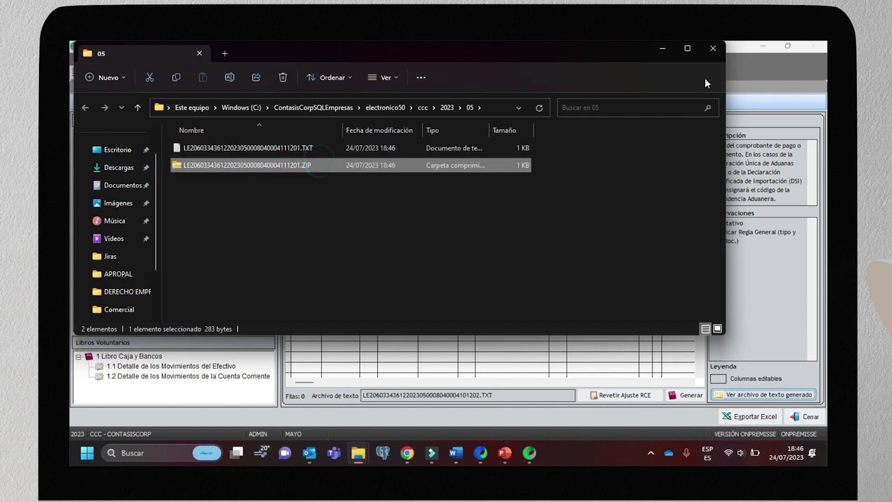
{"action": "left_click", "coordinate": [713, 49]}
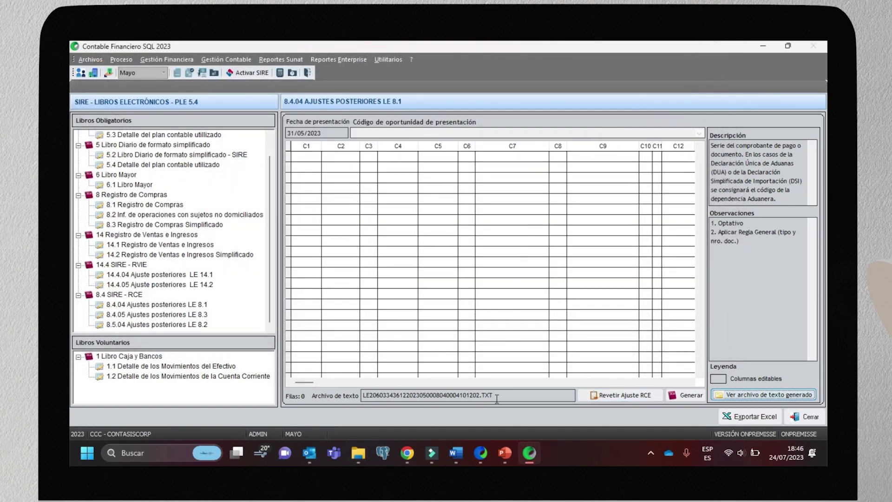
Revert the May RCE adjustment with correlative 1 for book 080404 Ajustes posteriores LE 8.1 and leave the reversal window.
{"action": "left_click", "coordinate": [614, 396]}
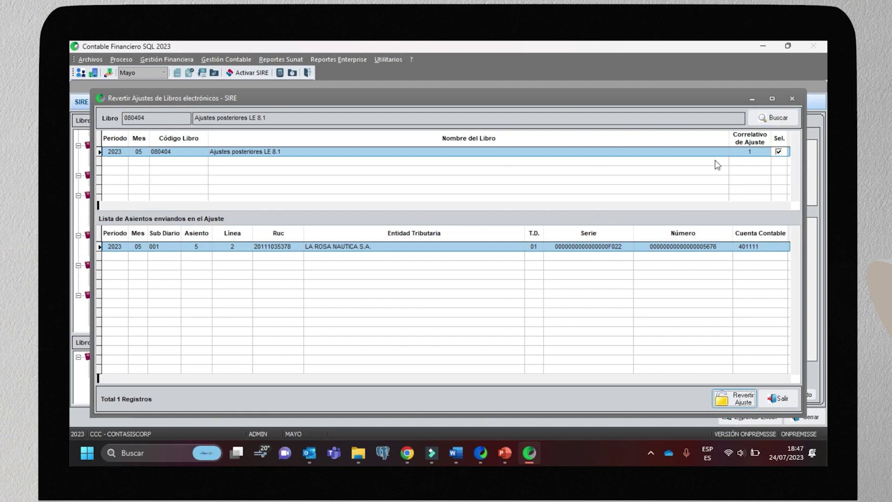
{"action": "left_click", "coordinate": [753, 152]}
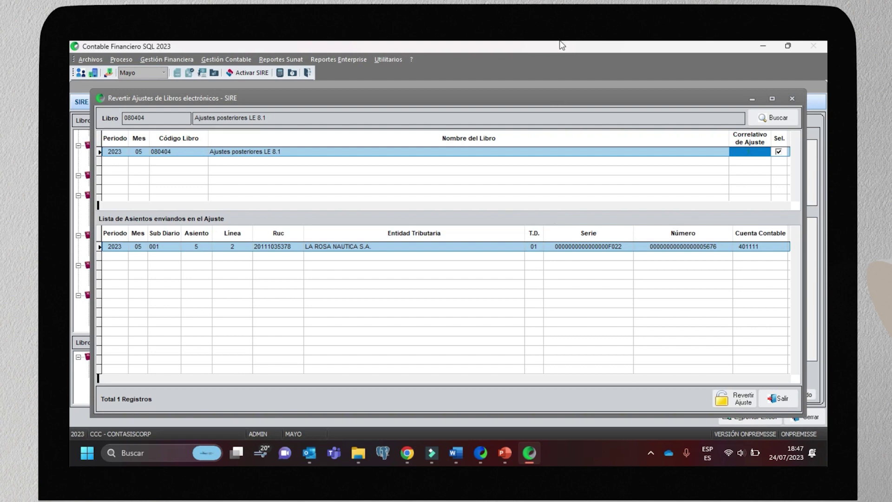
{"action": "left_click", "coordinate": [743, 153]}
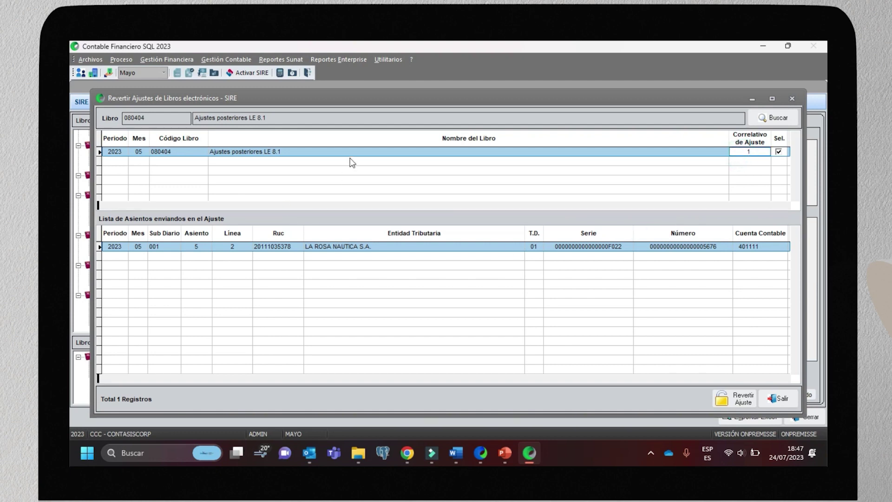
{"action": "left_click", "coordinate": [338, 248]}
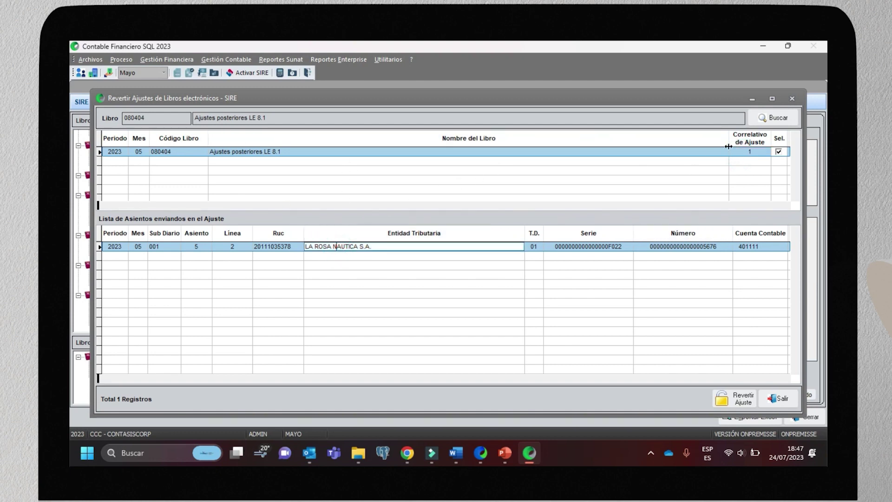
{"action": "left_click", "coordinate": [765, 152]}
{"action": "left_click", "coordinate": [753, 247]}
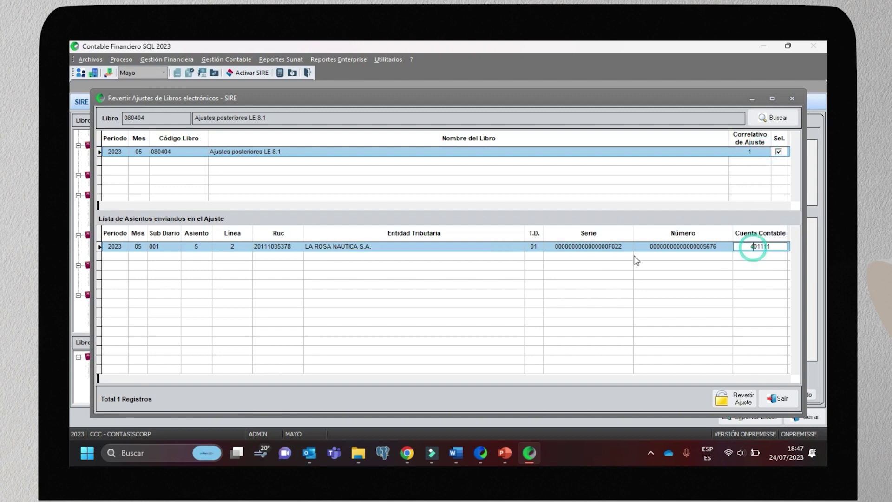
{"action": "left_click", "coordinate": [719, 398]}
{"action": "left_click", "coordinate": [479, 283]}
{"action": "left_click", "coordinate": [504, 282]}
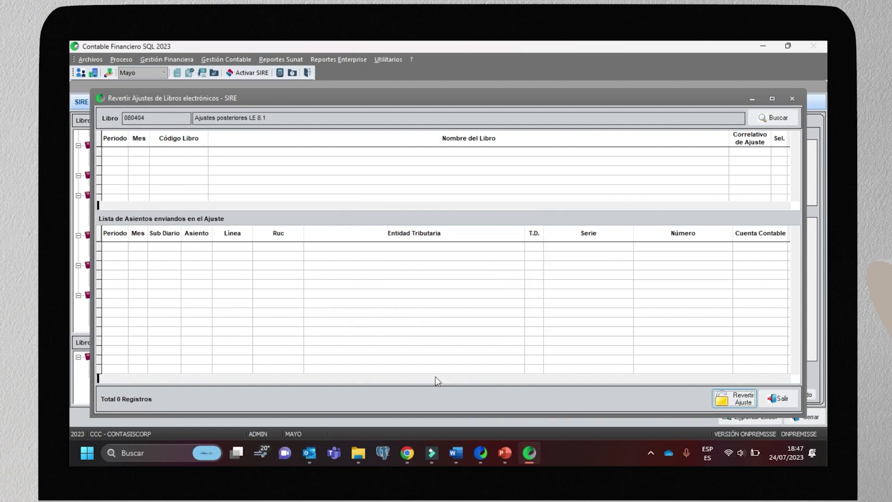
{"action": "left_click", "coordinate": [779, 398]}
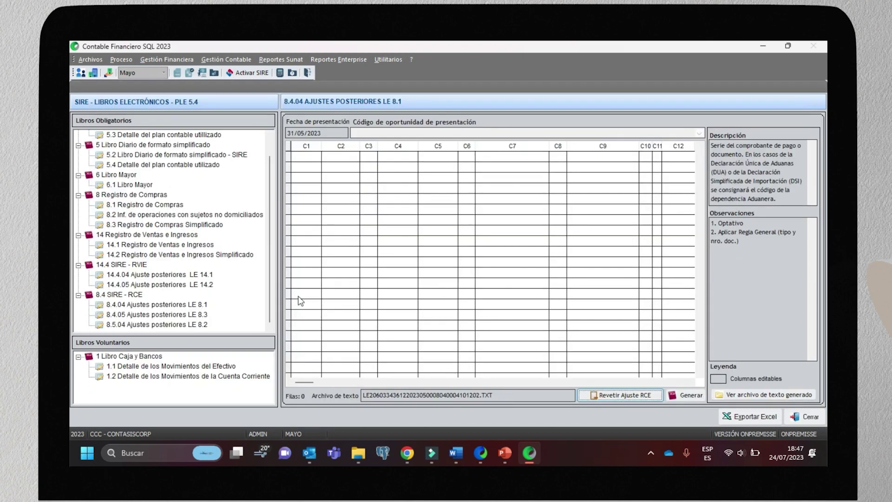
Close the electronic books generator and switch the working month to Junio.
{"action": "left_click_drag", "start_coordinate": [472, 396], "coordinate": [480, 395]}
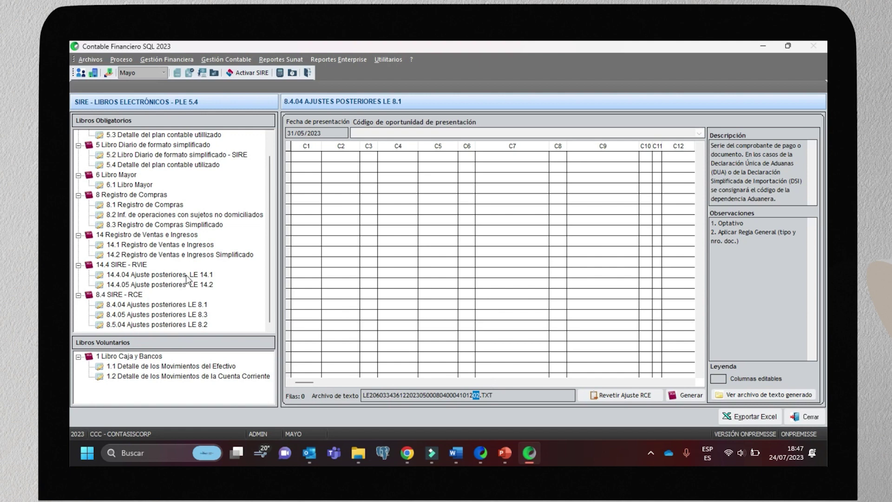
{"action": "left_click", "coordinate": [191, 303]}
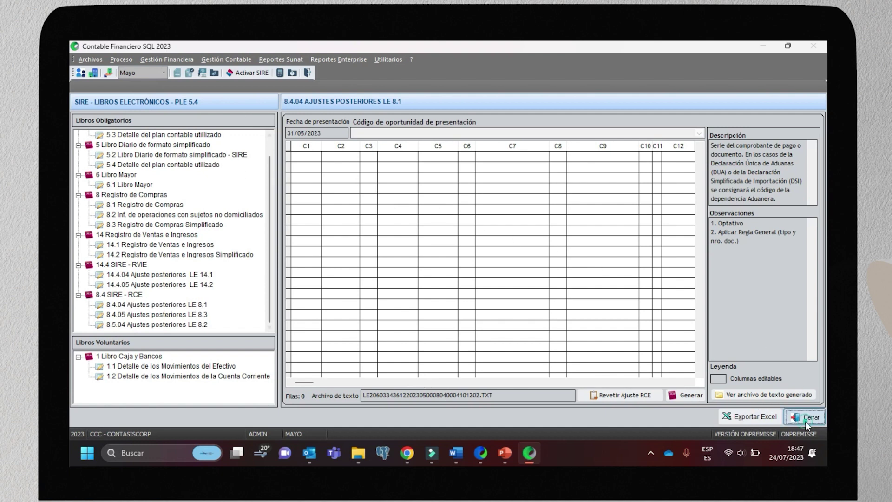
{"action": "left_click", "coordinate": [806, 420]}
{"action": "left_click", "coordinate": [160, 75]}
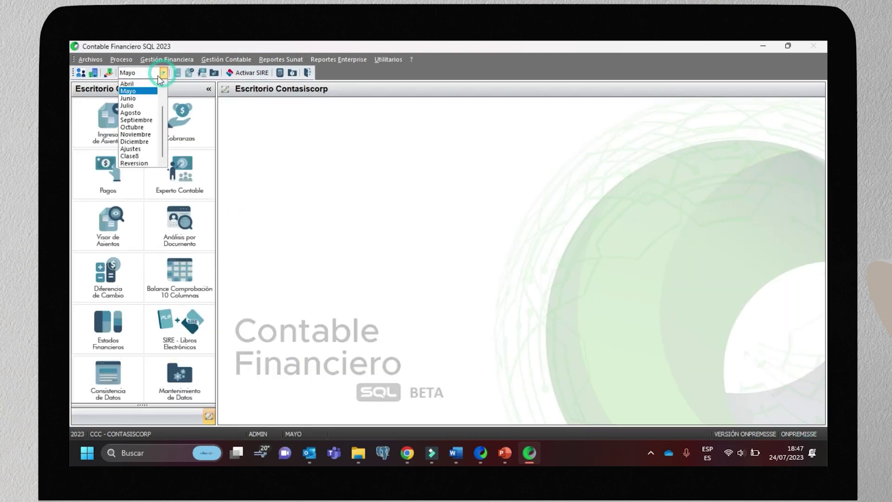
{"action": "left_click", "coordinate": [133, 98]}
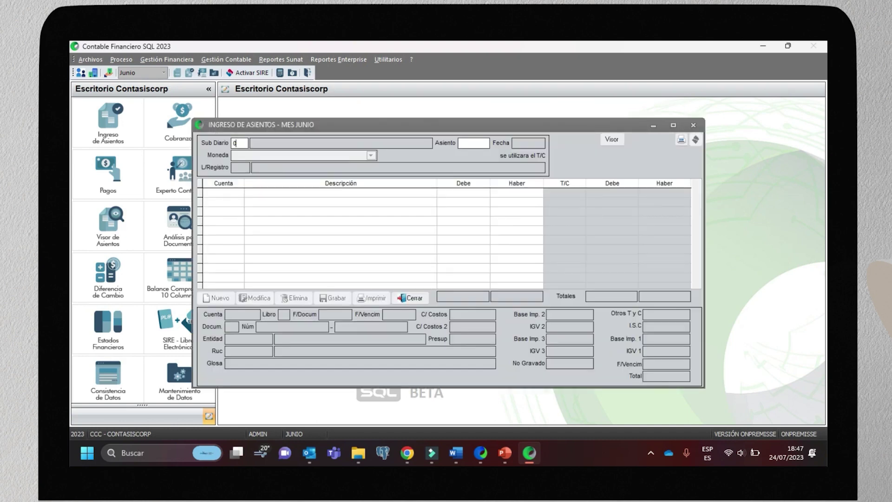
Load entry 4 of sub-journal 001 Compras y Gastos in the June journal entry form.
{"action": "type", "text": "1"}
{"action": "key", "text": "Return"}
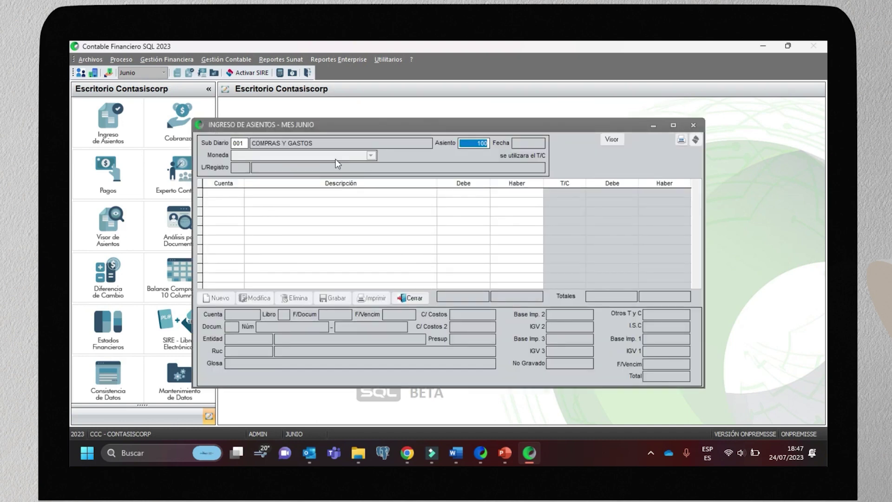
{"action": "type", "text": "4"}
{"action": "key", "text": "Return"}
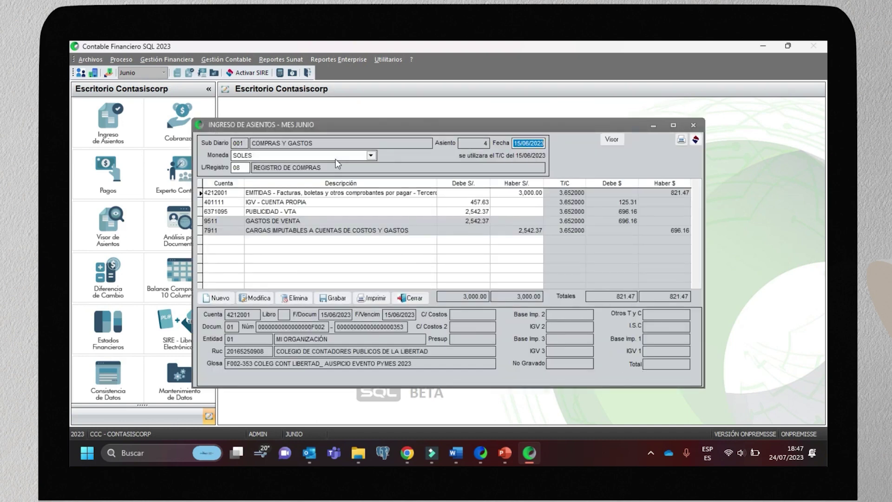
Set the entry's SIRE subsequent adjustment status to 1 - Ajuste por informar, save the entry and close the entry form.
{"action": "left_click", "coordinate": [287, 203]}
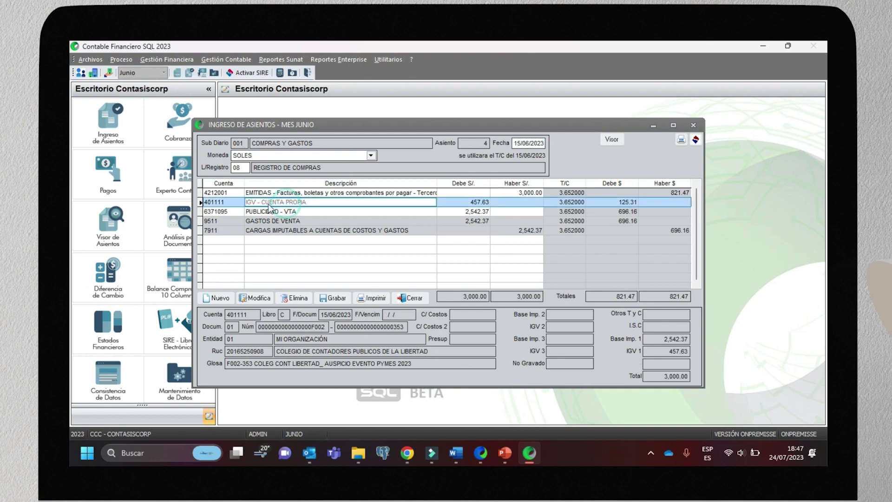
{"action": "left_click", "coordinate": [696, 140]}
{"action": "left_click", "coordinate": [391, 149]}
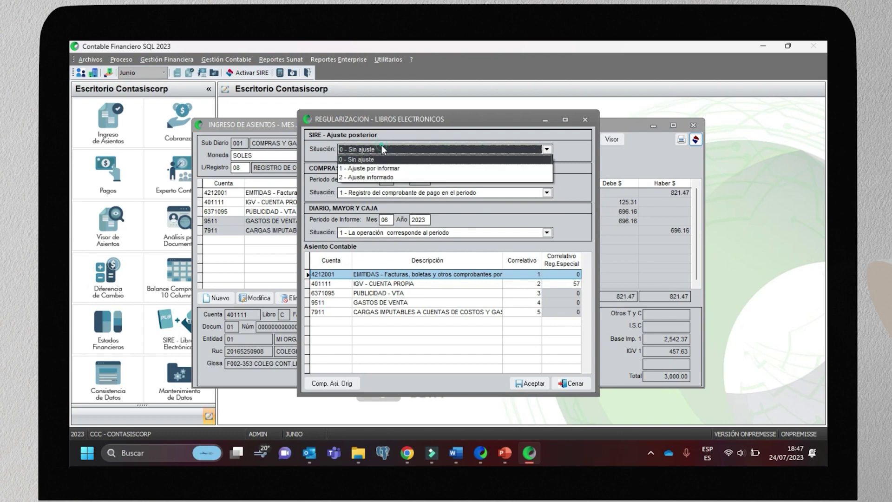
{"action": "left_click", "coordinate": [369, 169]}
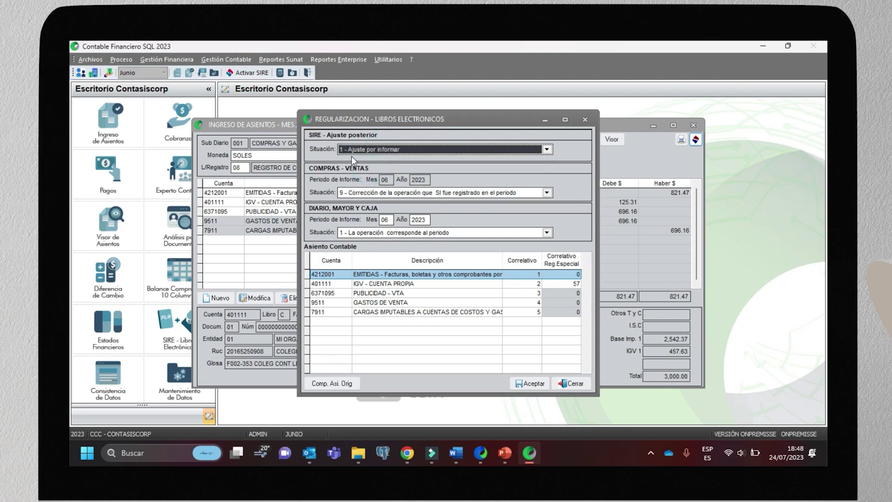
{"action": "left_click", "coordinate": [530, 383]}
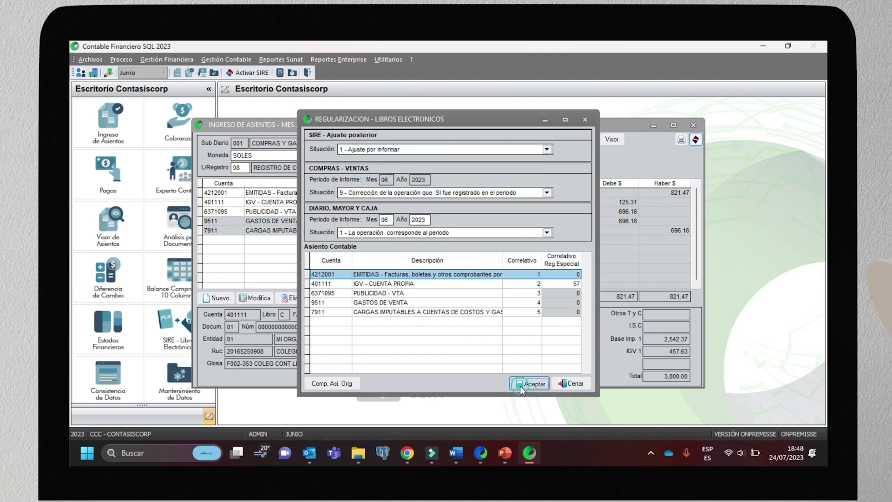
{"action": "left_click", "coordinate": [331, 298]}
{"action": "left_click", "coordinate": [412, 298]}
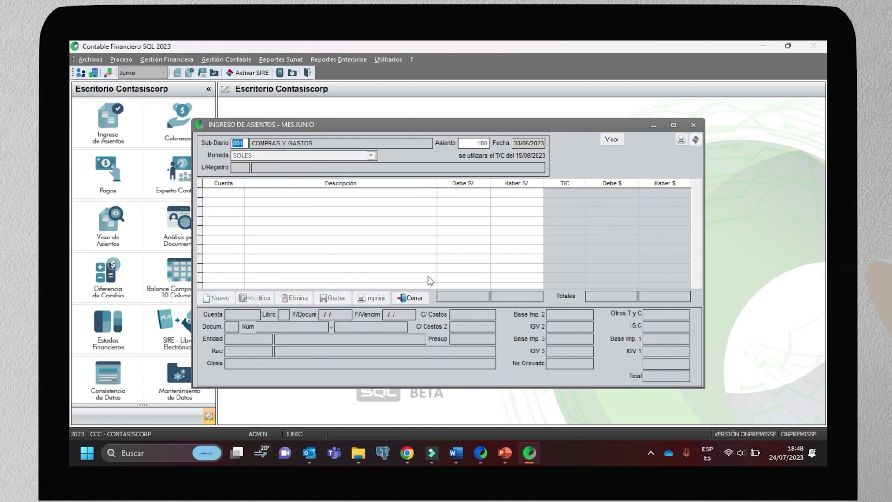
Load book 8.4.03 Ajustes posteriores in the Libros Electrónicos generator for Junio and examine the row's column descriptions.
{"action": "left_click", "coordinate": [291, 60]}
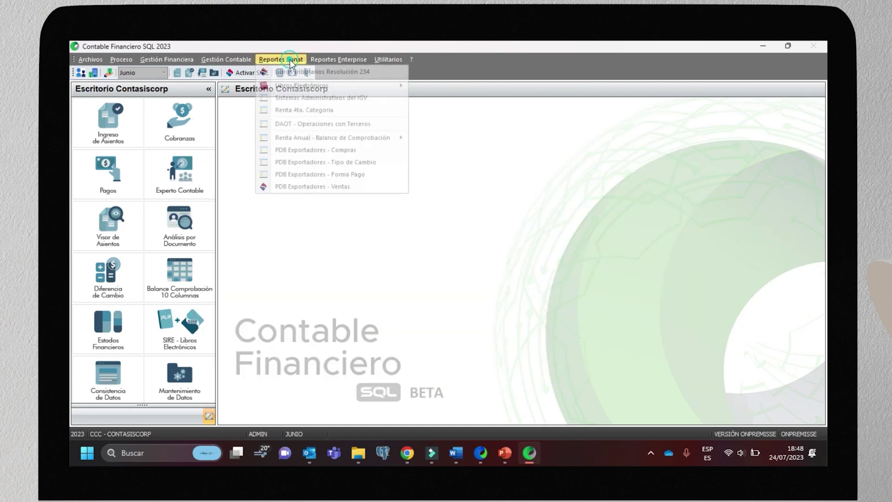
{"action": "mouse_move", "coordinate": [290, 87]}
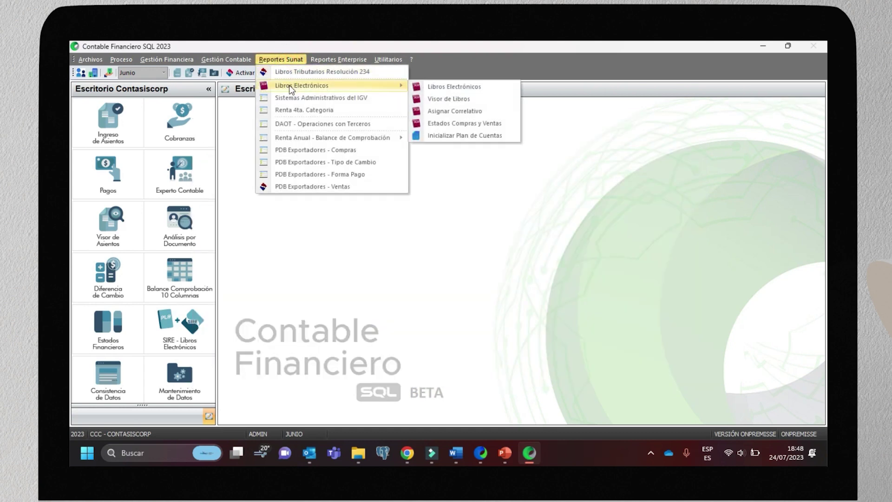
{"action": "left_click", "coordinate": [455, 87]}
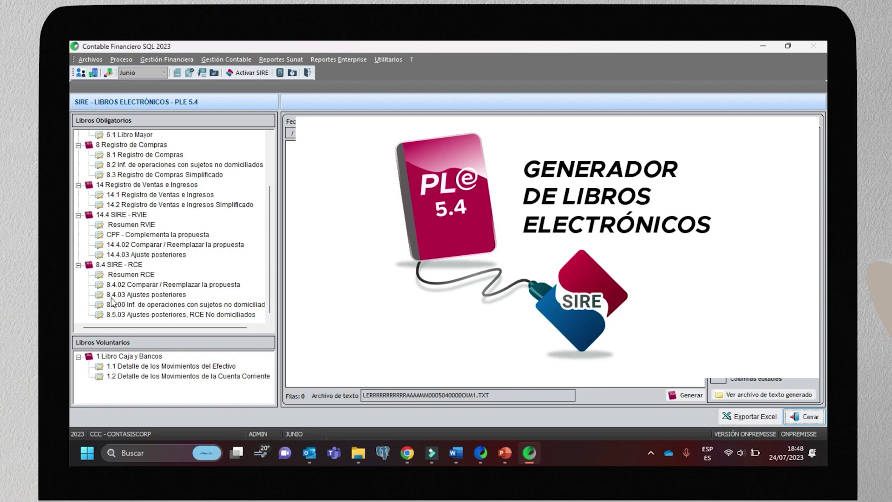
{"action": "left_click", "coordinate": [142, 297]}
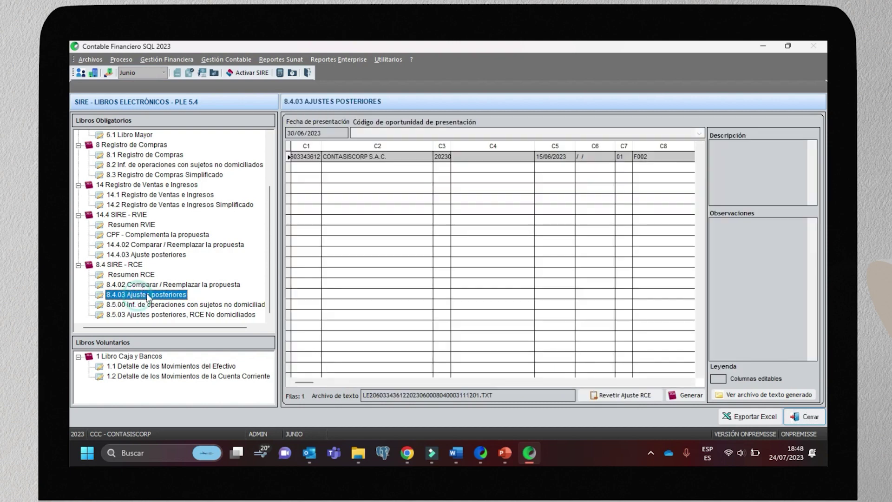
{"action": "left_click", "coordinate": [416, 157]}
{"action": "left_click", "coordinate": [462, 157]}
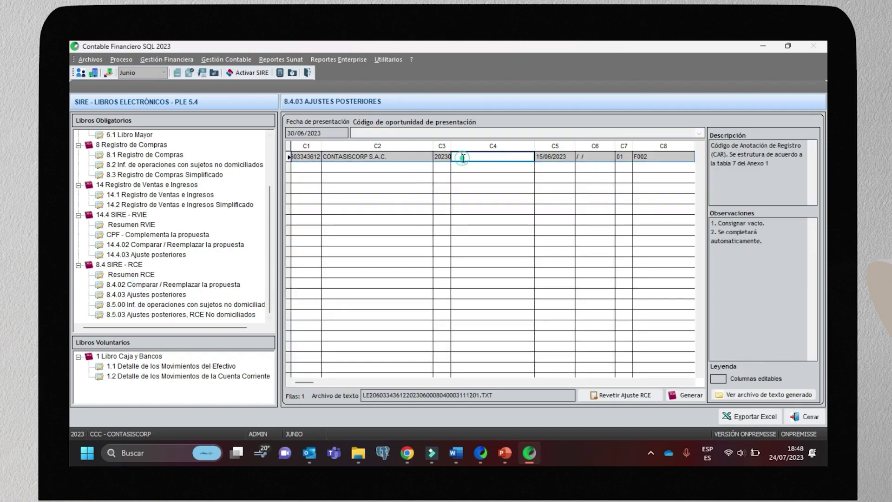
{"action": "left_click", "coordinate": [542, 158]}
{"action": "left_click", "coordinate": [622, 157]}
{"action": "left_click", "coordinate": [640, 157]}
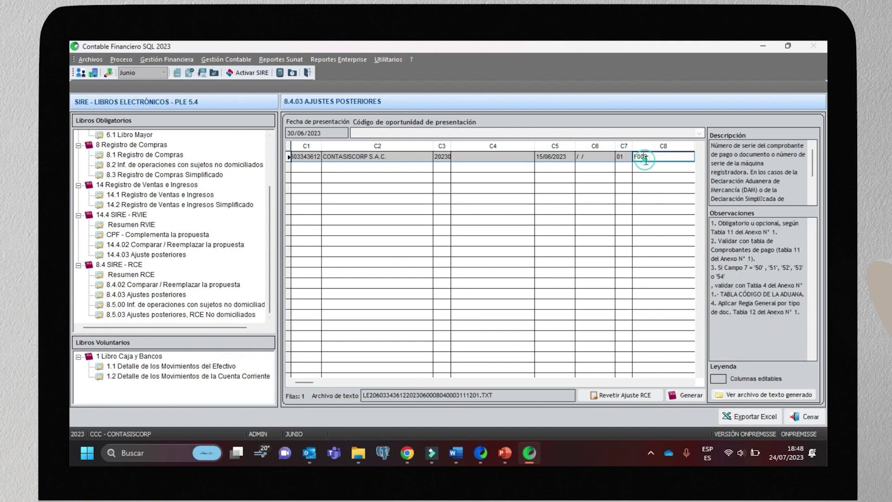
Generate the text file for June book 8.4.03 Ajustes posteriores and close the generator.
{"action": "left_click", "coordinate": [143, 294]}
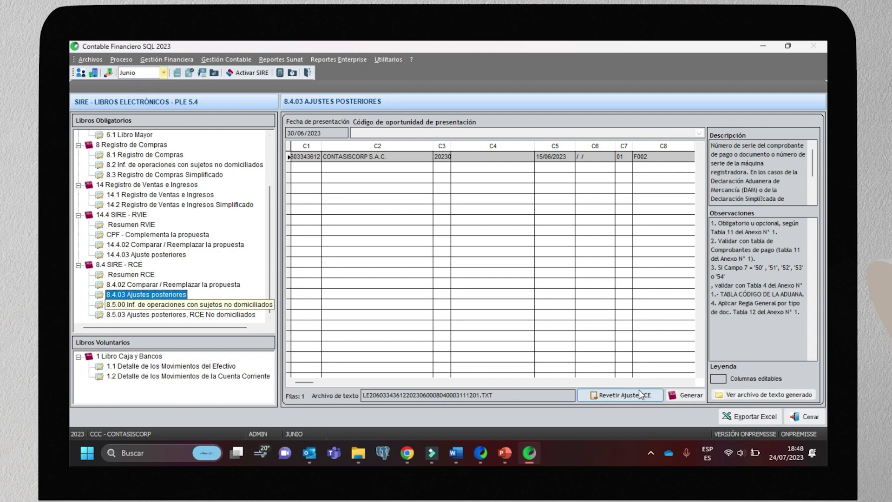
{"action": "left_click", "coordinate": [696, 396]}
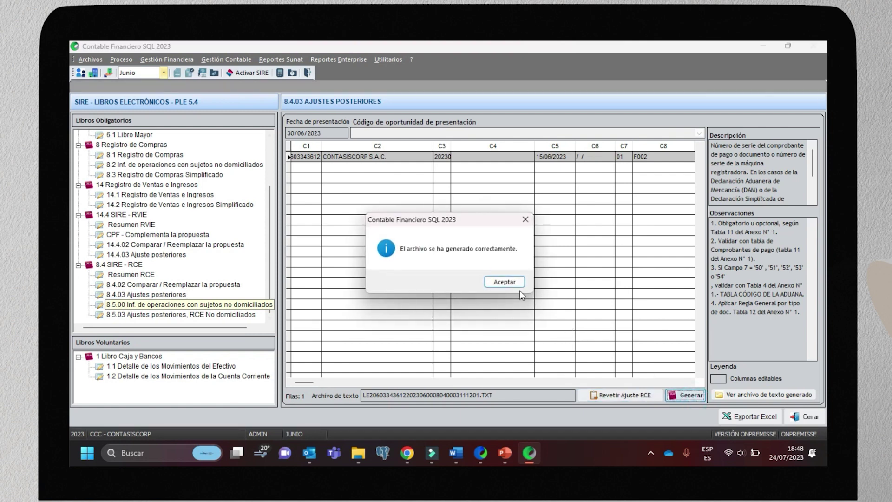
{"action": "left_click", "coordinate": [492, 283]}
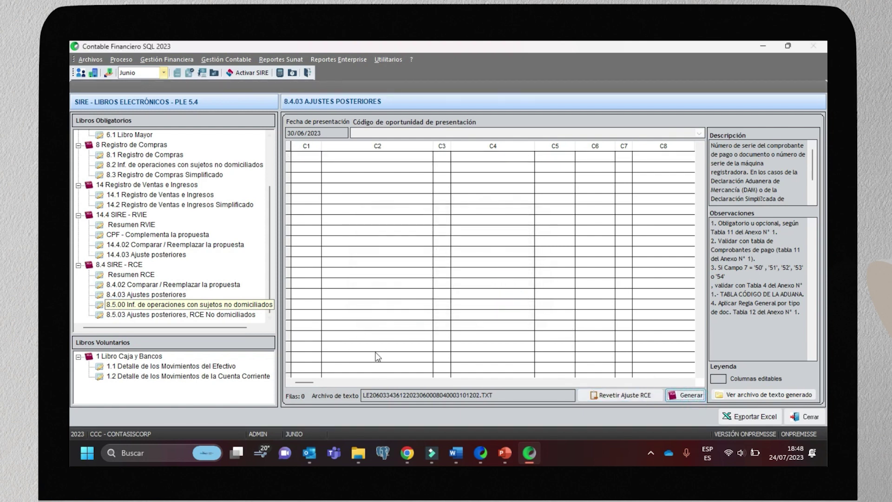
{"action": "left_click", "coordinate": [805, 416]}
Load entry 5 of sub-journal 001 Compras y Gastos in the June journal entry form.
{"action": "left_click", "coordinate": [119, 135]}
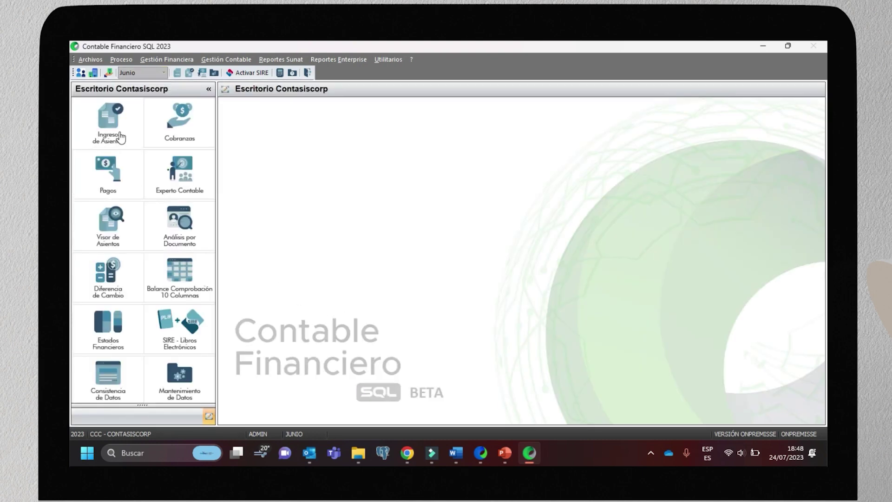
{"action": "type", "text": "0"}
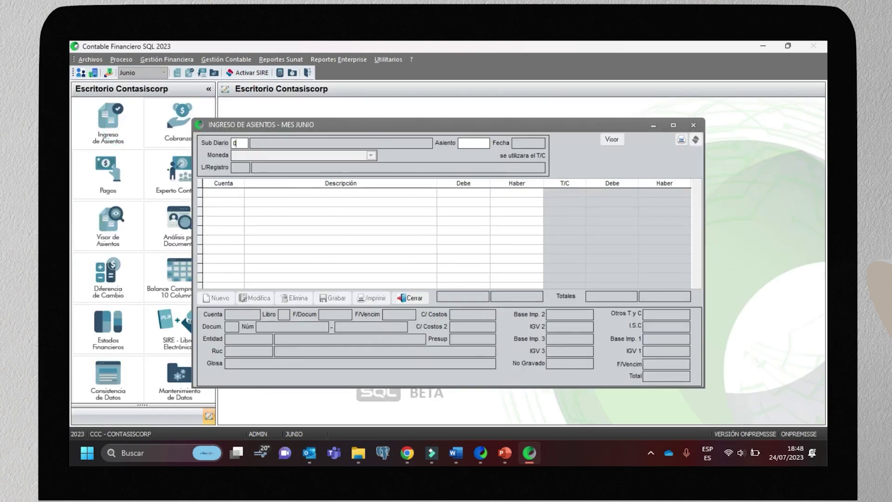
{"action": "type", "text": "01"}
{"action": "key", "text": "Return"}
{"action": "type", "text": "5"}
{"action": "key", "text": "Return"}
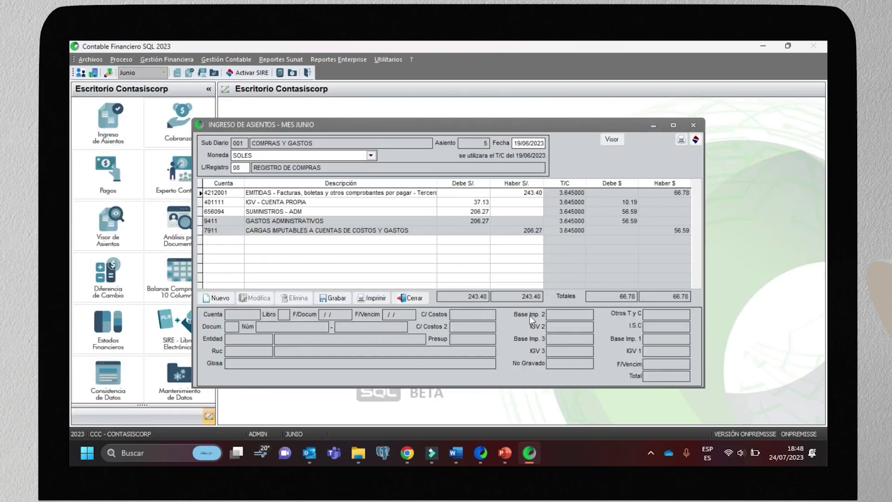
Set purchase entry 5's SIRE subsequent adjustment status to 1 - Ajuste por informar, save the entry and close the form.
{"action": "left_click", "coordinate": [490, 204]}
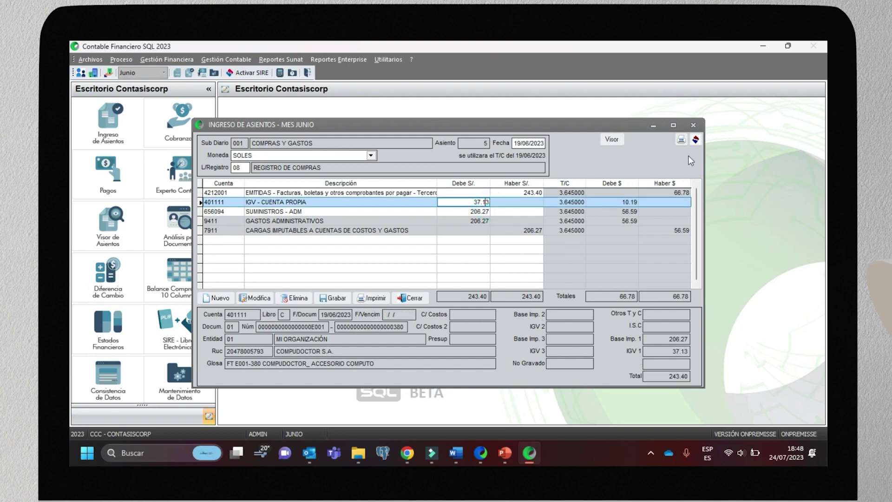
{"action": "left_click", "coordinate": [696, 139]}
{"action": "left_click", "coordinate": [422, 149]}
{"action": "left_click", "coordinate": [409, 171]}
{"action": "left_click", "coordinate": [530, 383]}
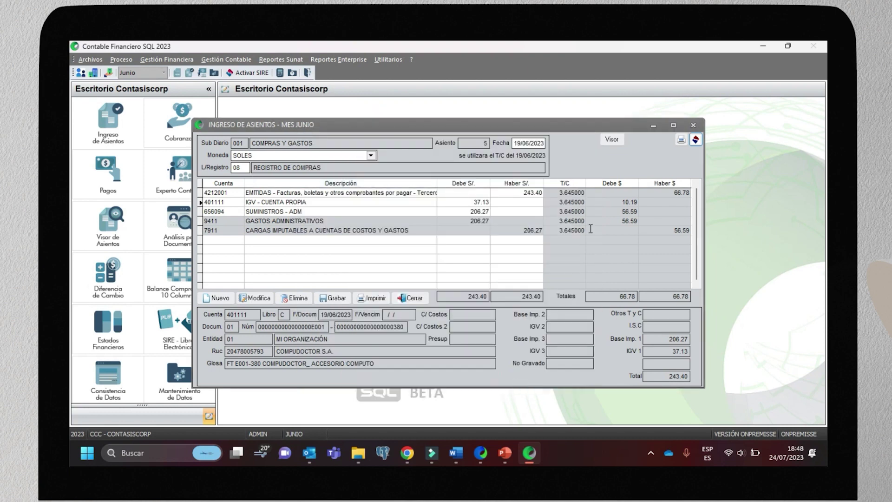
{"action": "left_click", "coordinate": [696, 139]}
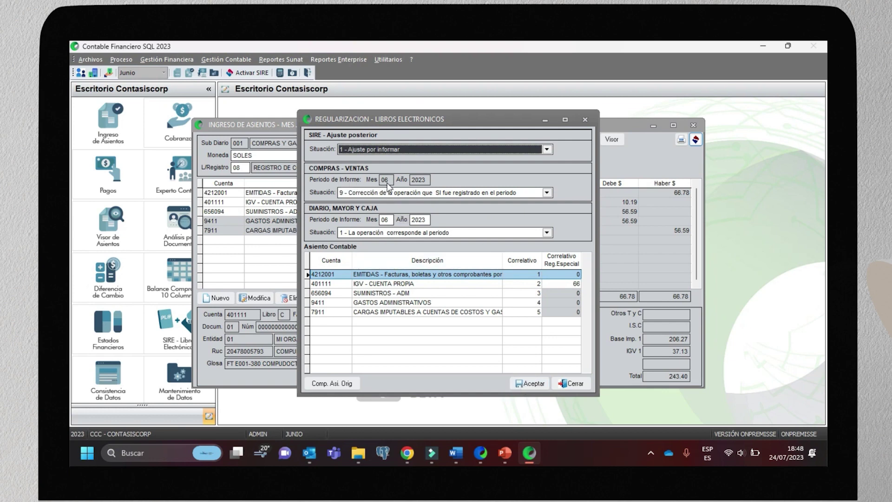
{"action": "left_click", "coordinate": [537, 385]}
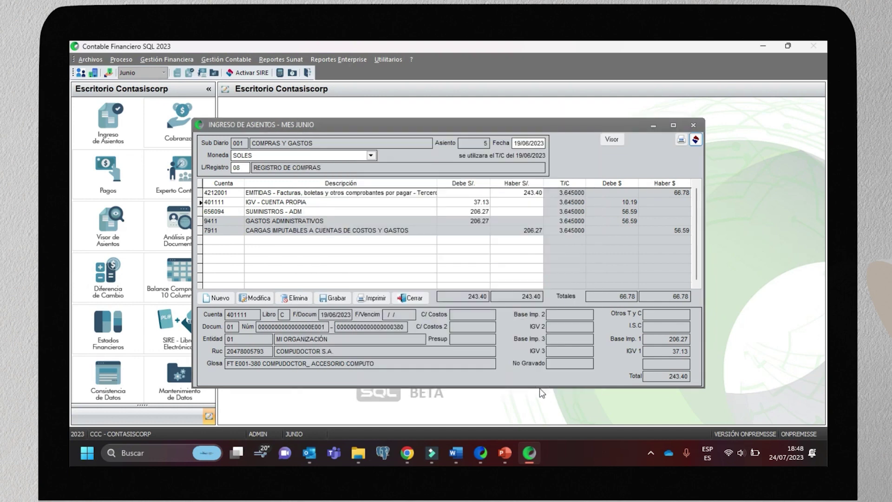
{"action": "left_click", "coordinate": [327, 300]}
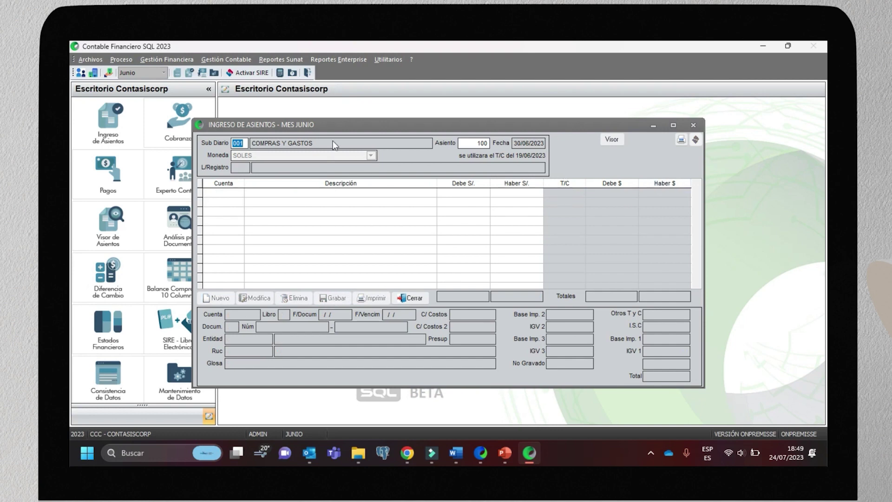
{"action": "key", "text": "Escape"}
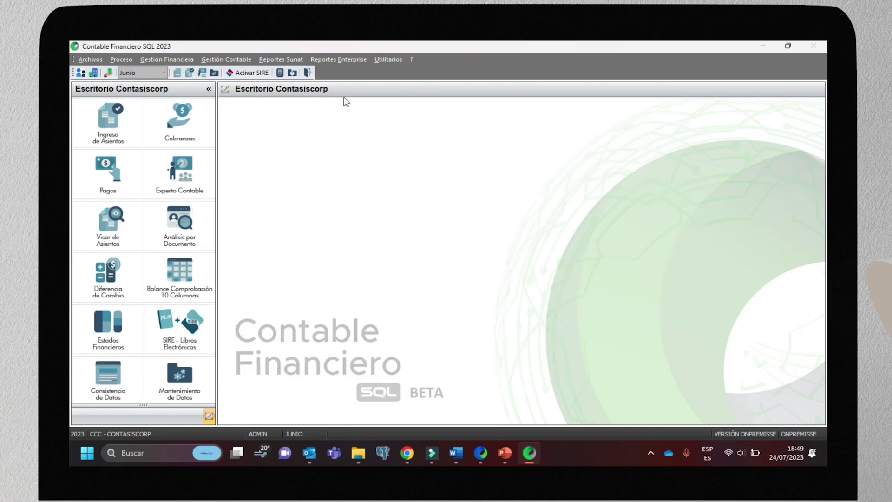
Load book 8.4.03 Ajustes posteriores in the Libros Electrónicos generator for Junio and check its text file name and column C4 description.
{"action": "left_click", "coordinate": [282, 59]}
{"action": "mouse_move", "coordinate": [291, 85]}
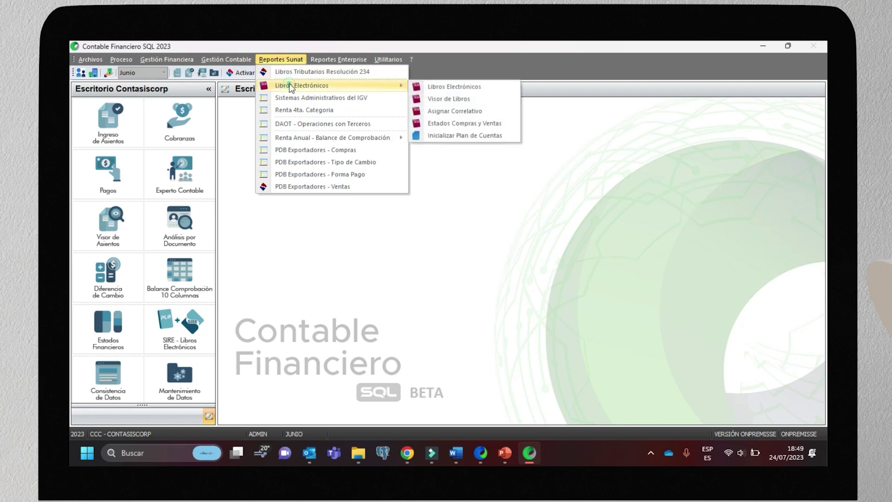
{"action": "left_click", "coordinate": [463, 87]}
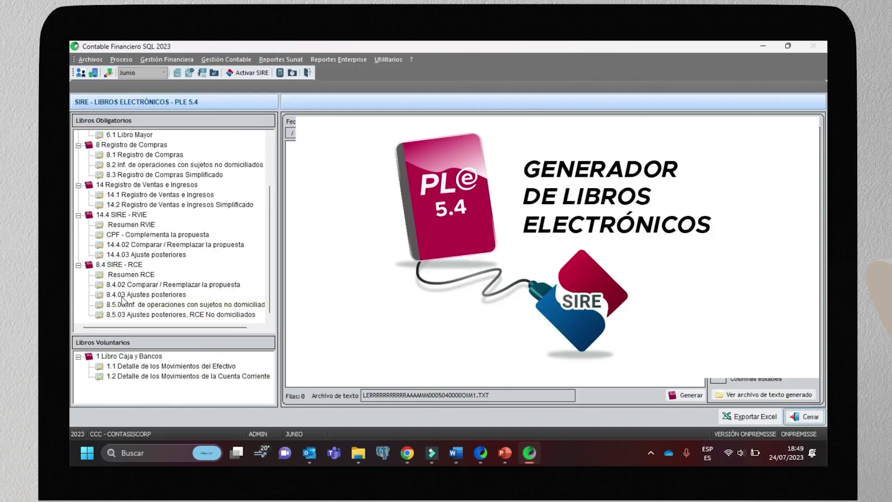
{"action": "left_click", "coordinate": [123, 295]}
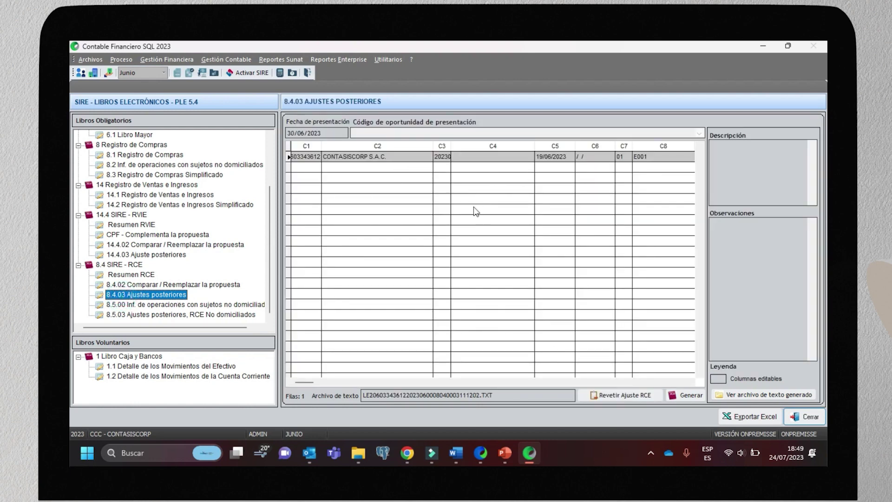
{"action": "left_click_drag", "start_coordinate": [473, 396], "coordinate": [479, 396]}
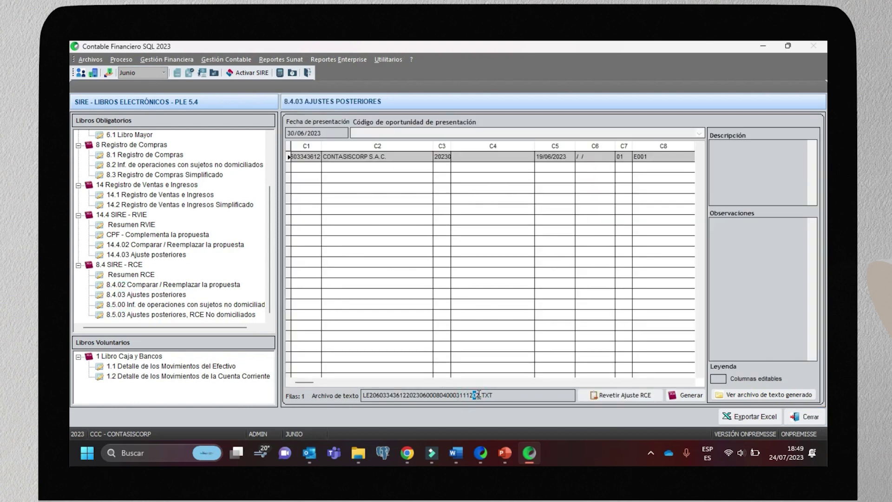
{"action": "left_click", "coordinate": [492, 160]}
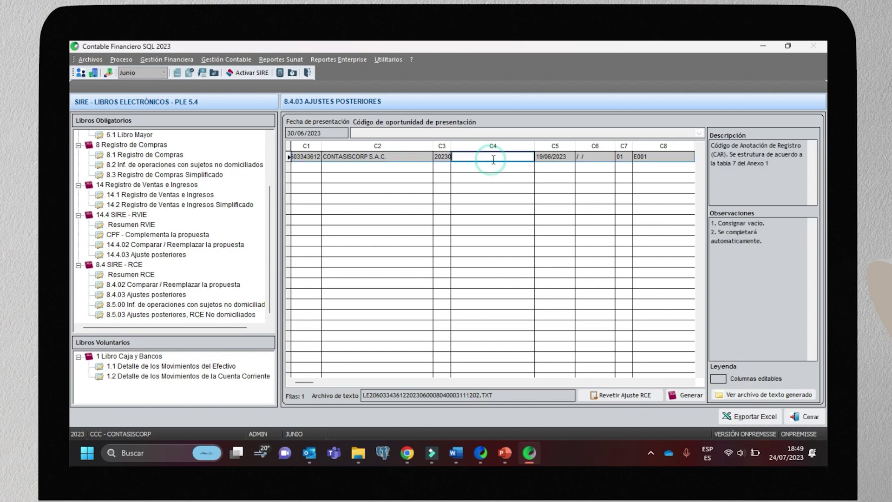
Examine the entry sent in adjustment 1 in the RCE adjustment reversal list and close the list without reverting anything.
{"action": "left_click", "coordinate": [604, 395]}
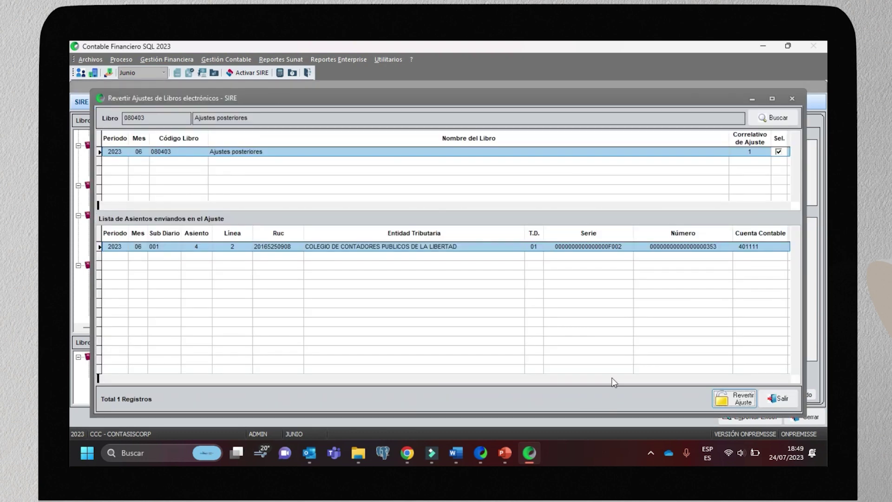
{"action": "left_click", "coordinate": [708, 248]}
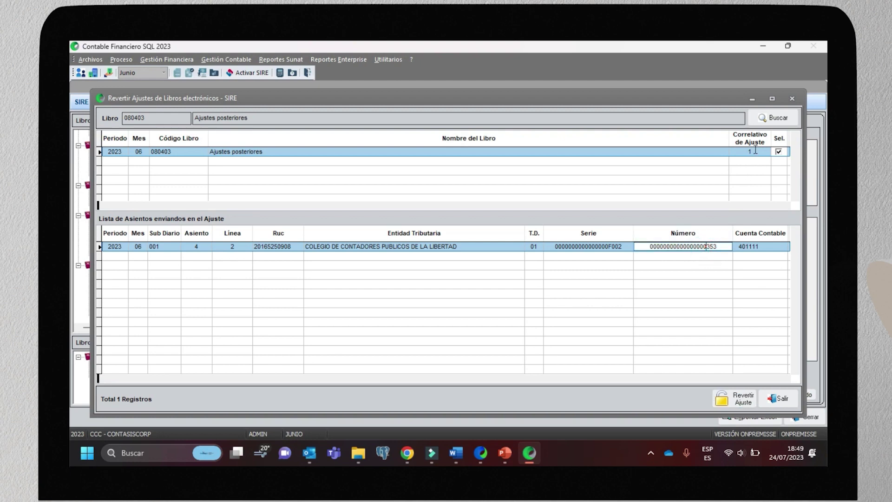
{"action": "left_click_drag", "start_coordinate": [700, 246], "coordinate": [725, 247]}
{"action": "key", "text": "Escape"}
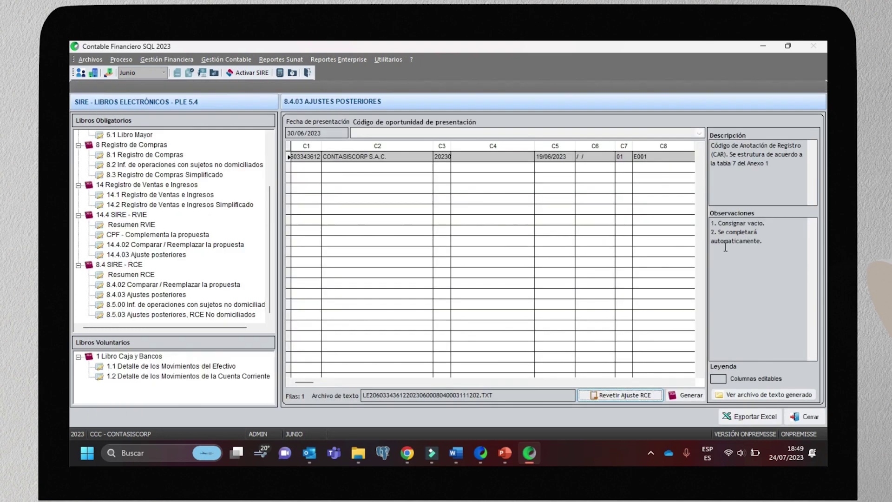
Generate the June 8.4.03 text file for the second adjustment and review the entries sent under adjustments 2 and 1.
{"action": "left_click", "coordinate": [687, 396]}
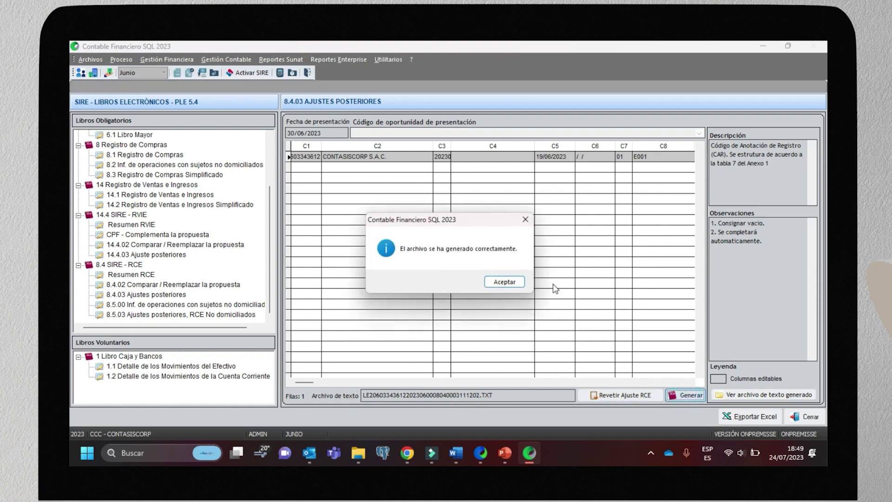
{"action": "left_click", "coordinate": [517, 284]}
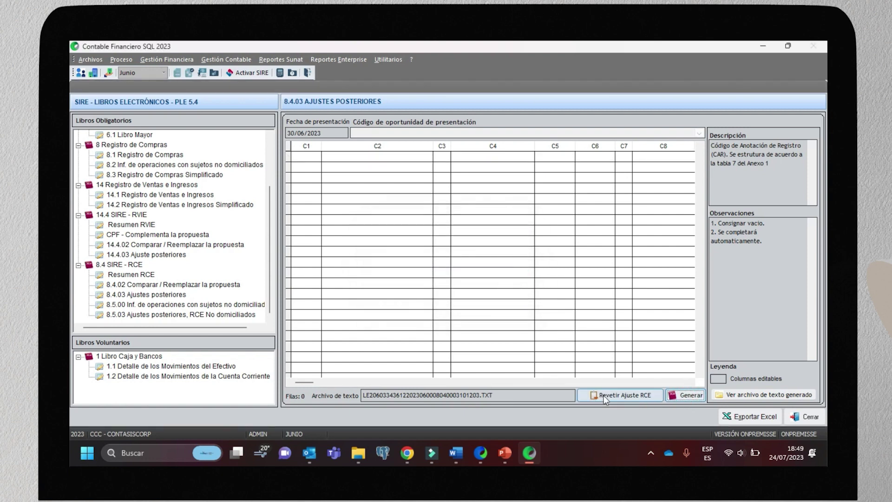
{"action": "left_click", "coordinate": [606, 399]}
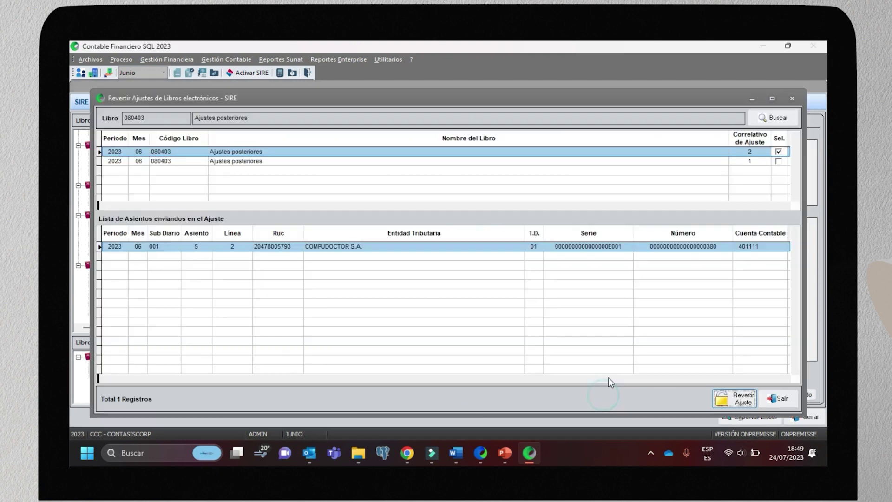
{"action": "left_click", "coordinate": [730, 153]}
{"action": "left_click", "coordinate": [742, 153]}
{"action": "left_click", "coordinate": [744, 160]}
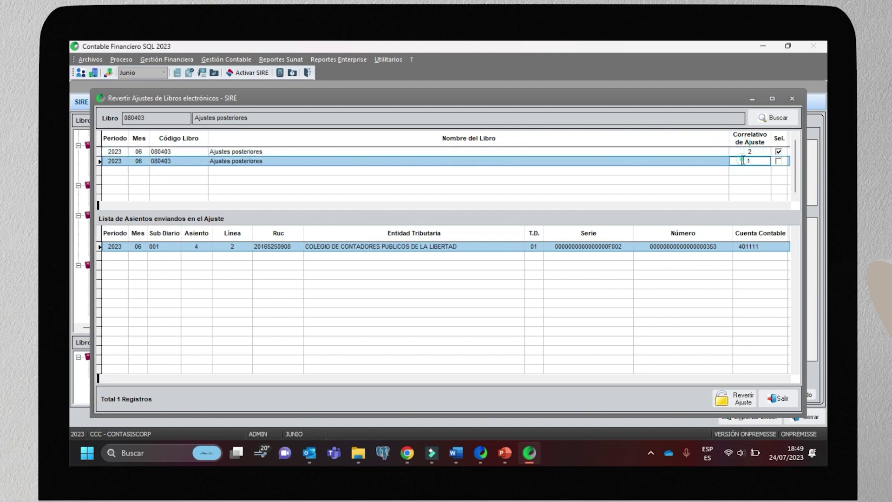
{"action": "key", "text": "Escape"}
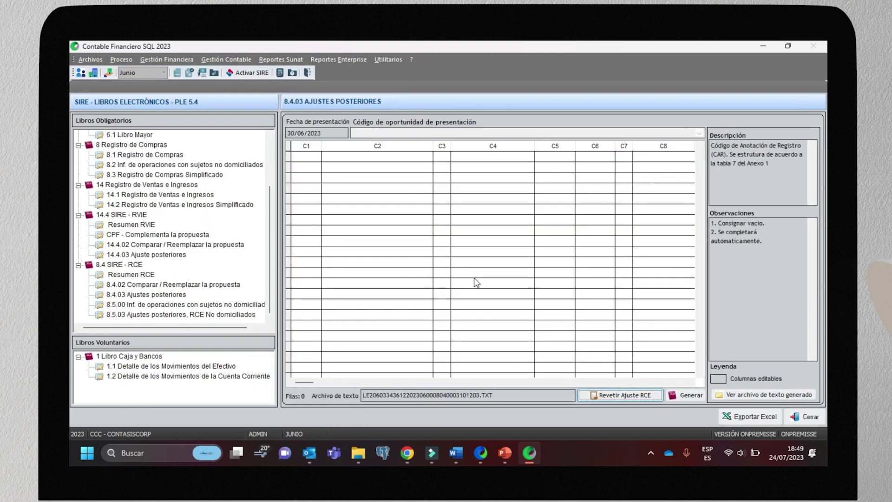
Open the folder of generated June text files, examine the text and compressed files of both adjustments, and minimize the folder.
{"action": "left_click", "coordinate": [758, 399]}
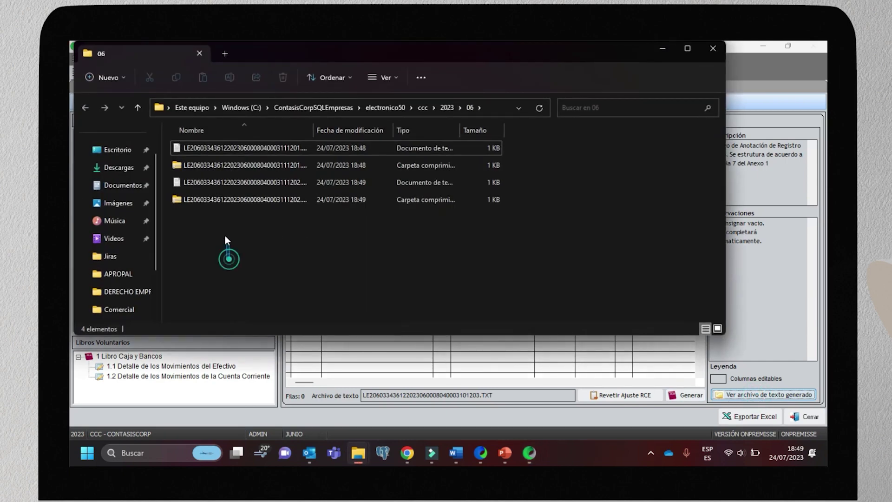
{"action": "left_click_drag", "start_coordinate": [224, 236], "coordinate": [212, 181]}
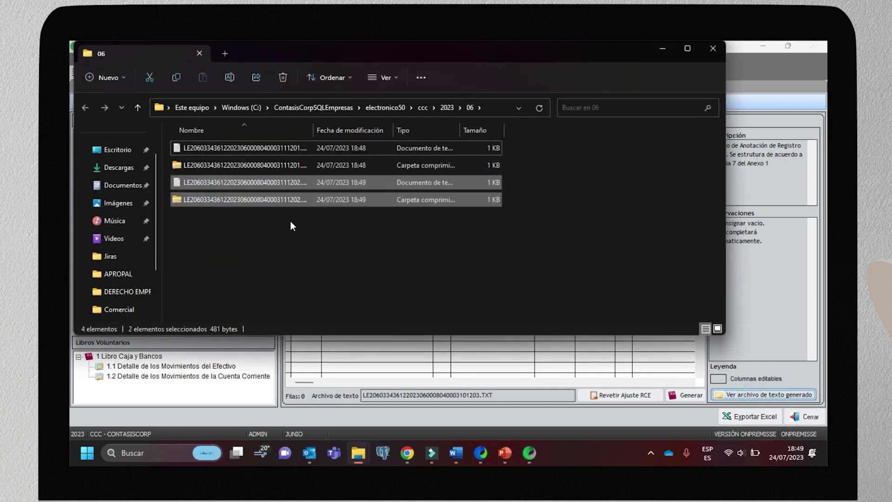
{"action": "left_click", "coordinate": [243, 166]}
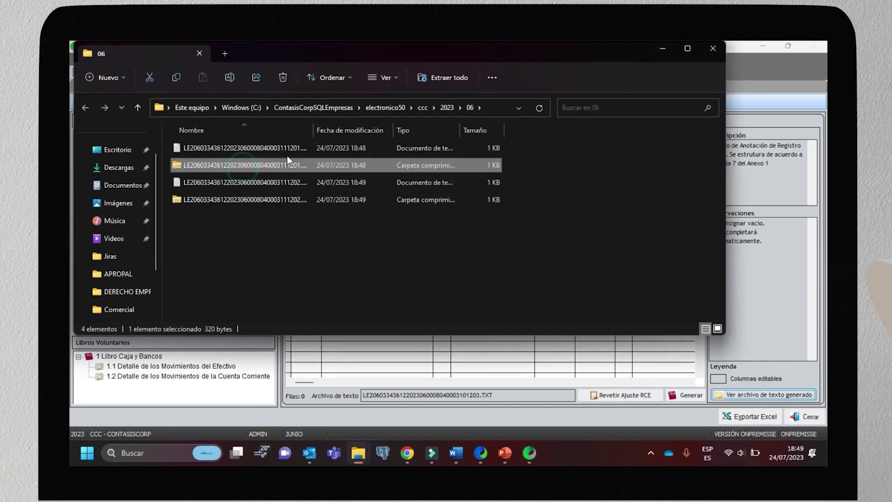
{"action": "left_click", "coordinate": [279, 234]}
{"action": "left_click_drag", "start_coordinate": [331, 251], "coordinate": [234, 151]}
{"action": "left_click", "coordinate": [336, 246]}
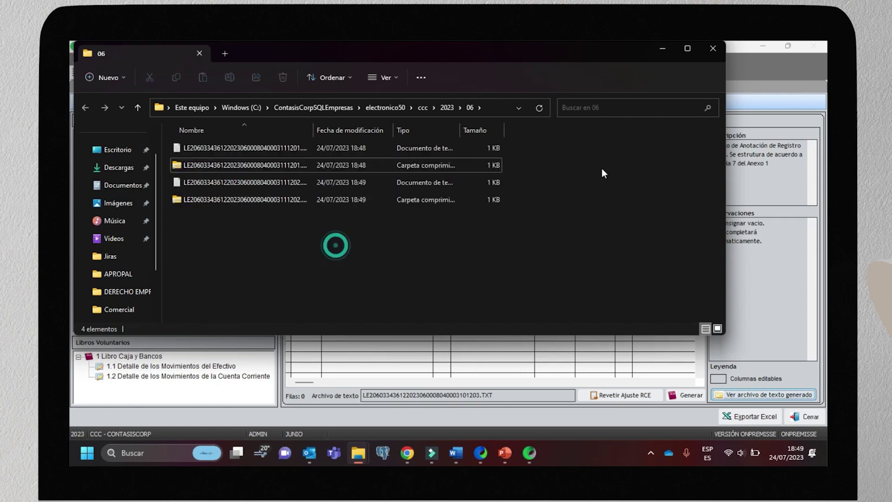
{"action": "left_click", "coordinate": [664, 49]}
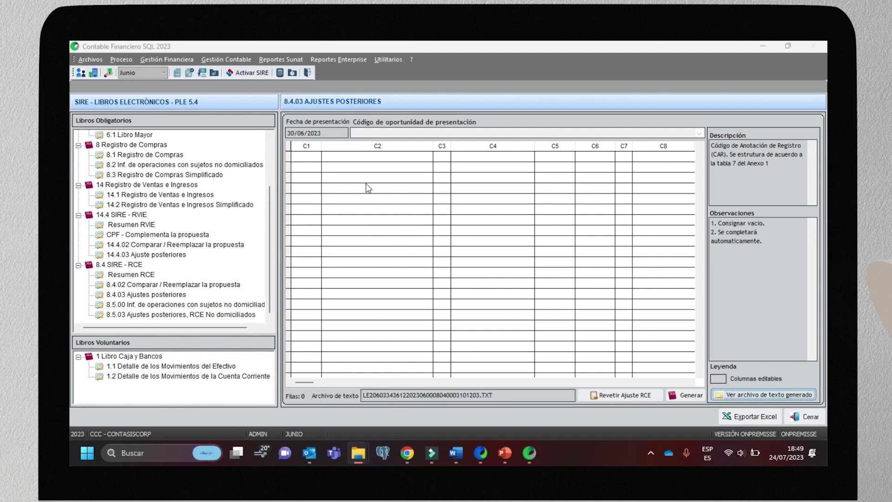
Close the electronic book generator and load entry 2 of sub-journal 002 Ventas e Ingresos in the June journal entry form.
{"action": "left_click", "coordinate": [796, 417]}
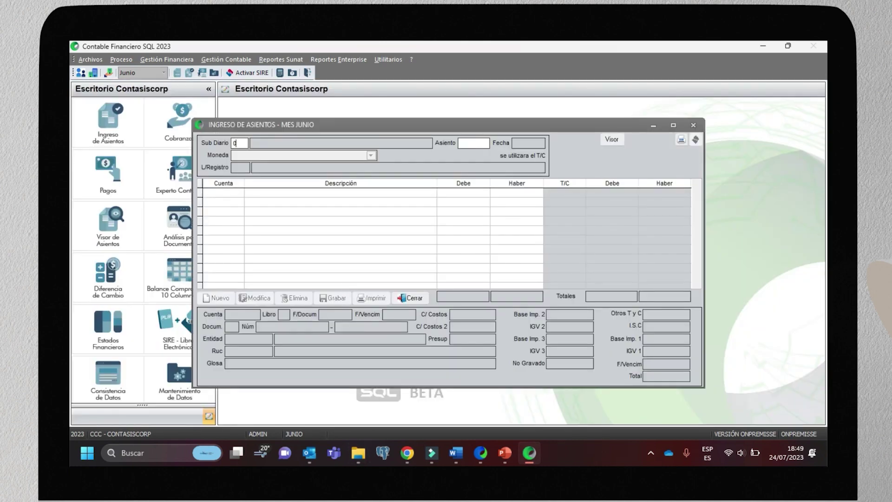
{"action": "type", "text": "2"}
{"action": "key", "text": "Return"}
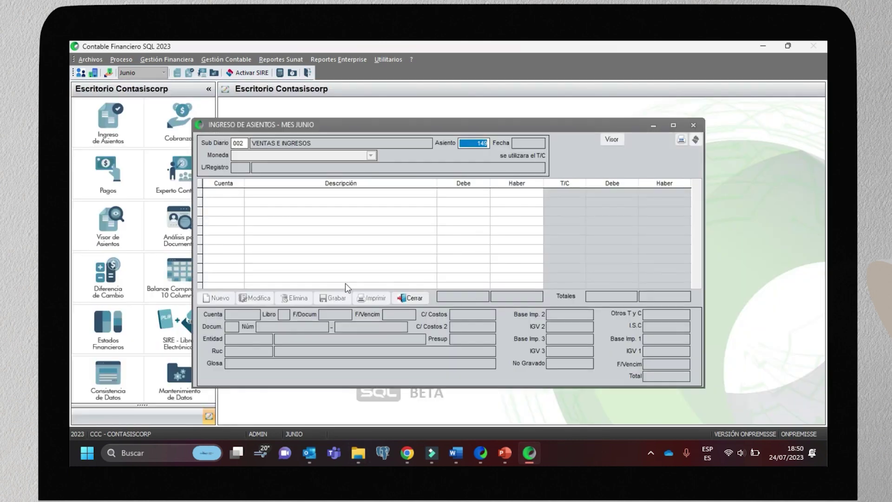
{"action": "type", "text": "2"}
{"action": "key", "text": "Return"}
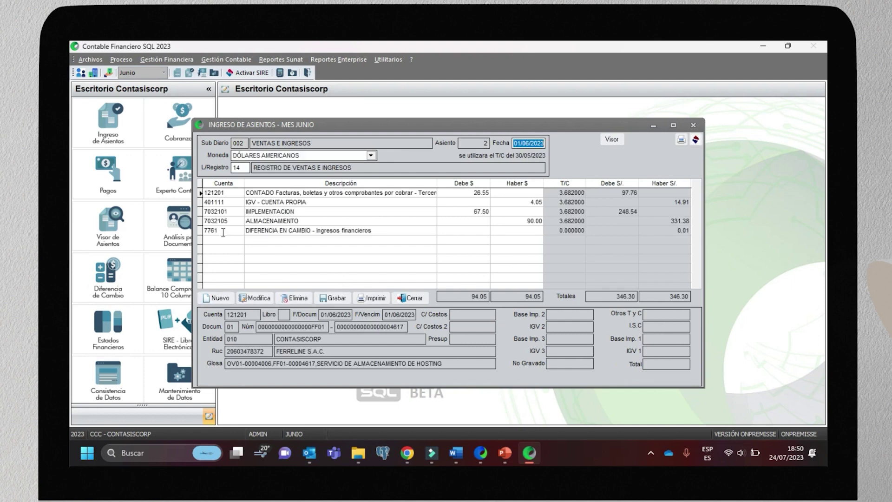
Mark the IGV line of sales entry 2 as "1 - Ajuste por informar" with sales situation 8, then save the entry and close the form.
{"action": "left_click", "coordinate": [256, 204]}
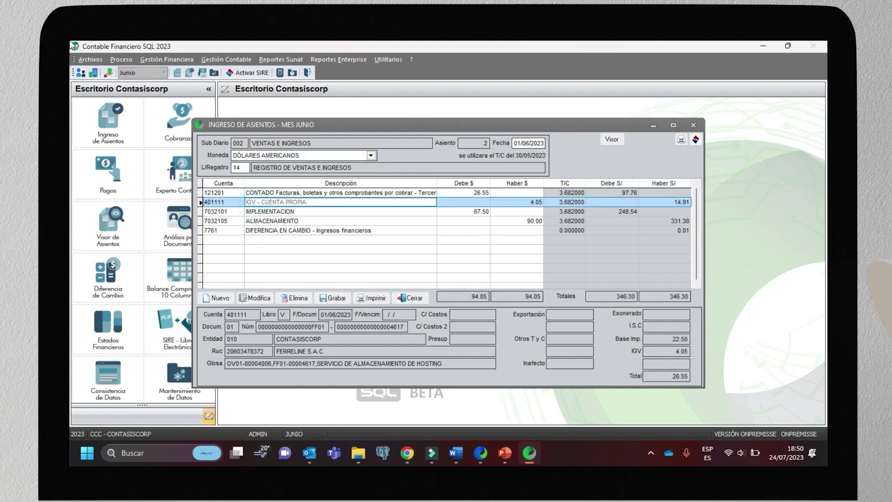
{"action": "left_click", "coordinate": [696, 139]}
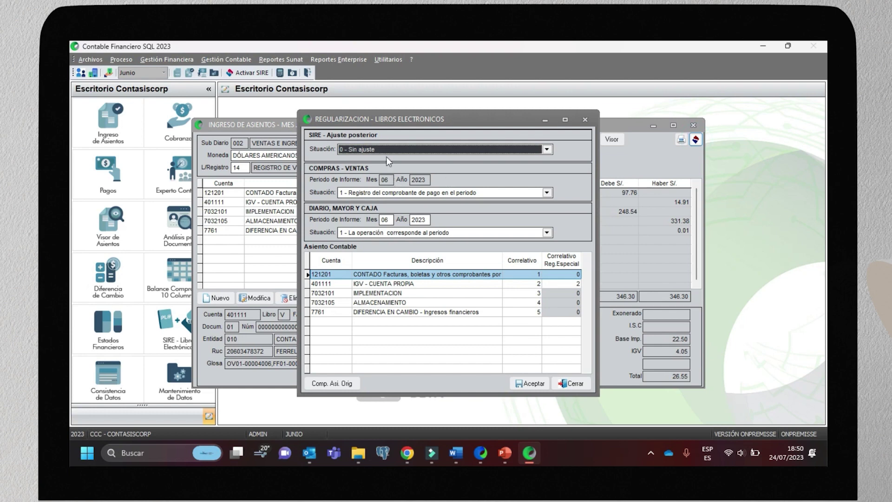
{"action": "left_click", "coordinate": [390, 149]}
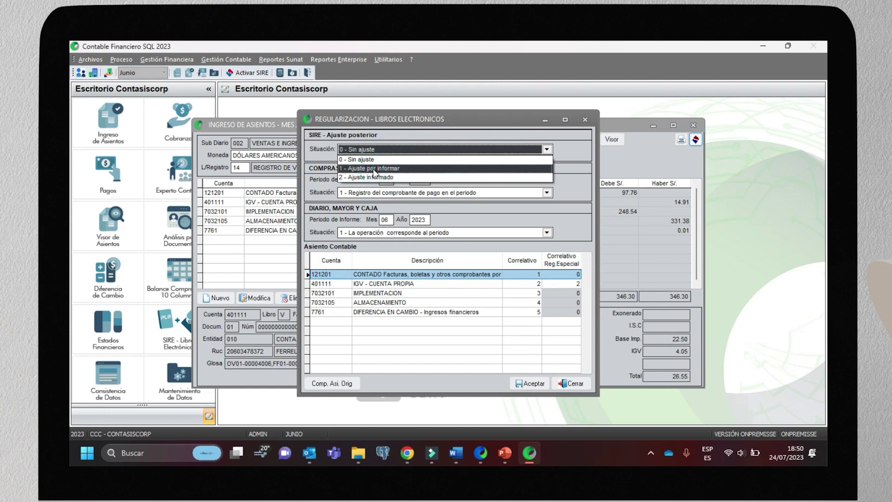
{"action": "left_click", "coordinate": [379, 168]}
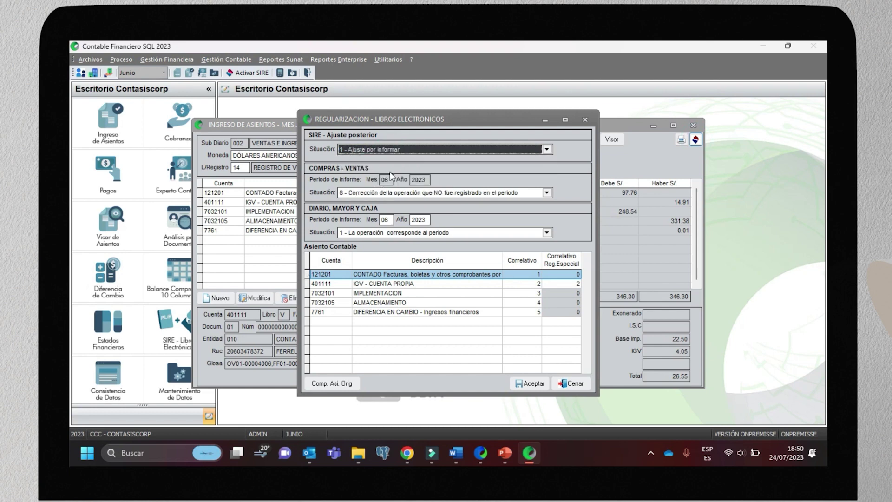
{"action": "left_click", "coordinate": [380, 192]}
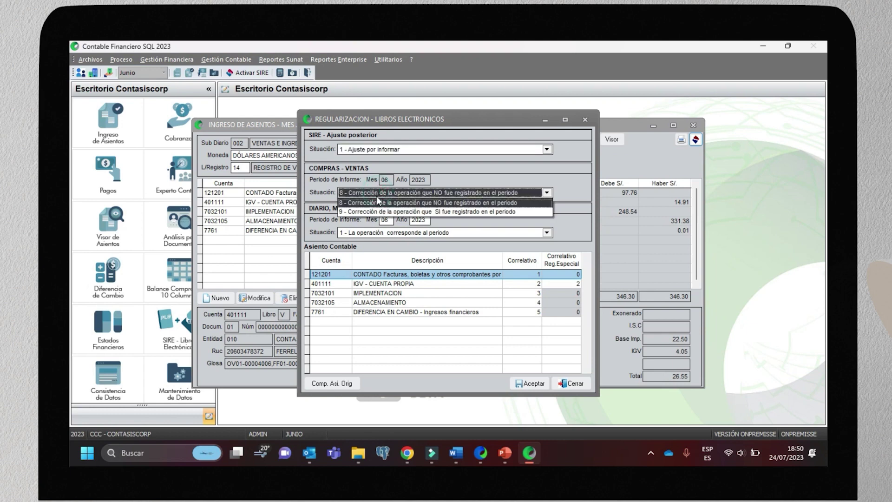
{"action": "left_click", "coordinate": [383, 200]}
{"action": "left_click", "coordinate": [392, 149]}
{"action": "left_click", "coordinate": [392, 148]}
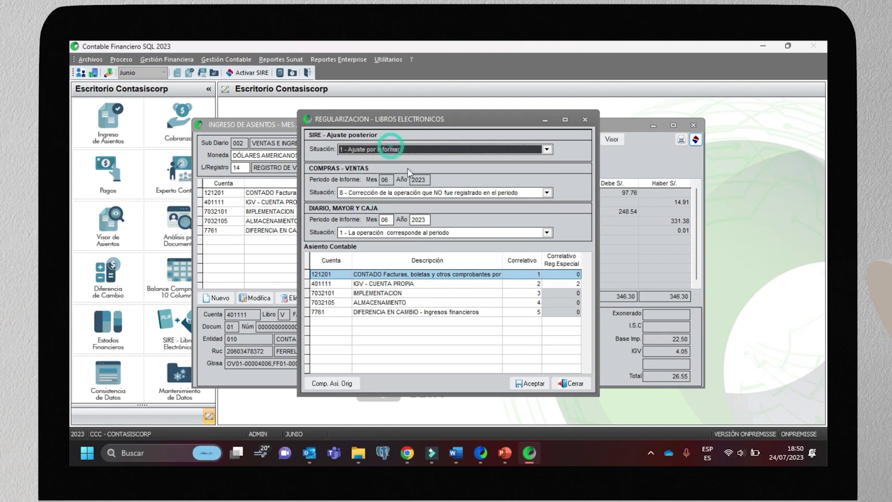
{"action": "left_click", "coordinate": [530, 384]}
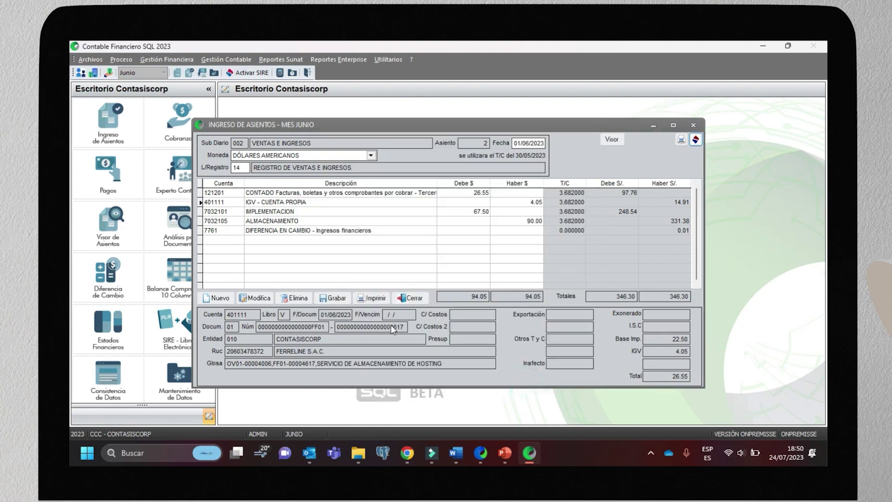
{"action": "left_click", "coordinate": [324, 303]}
{"action": "left_click", "coordinate": [399, 297]}
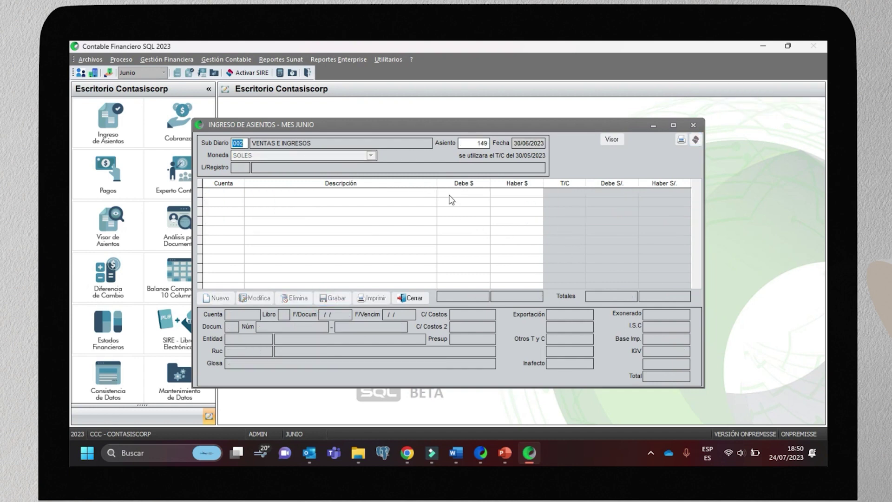
Open the SIRE electronic book generator and load the June 14.4.03 Ajuste posteriores book.
{"action": "left_click", "coordinate": [300, 60]}
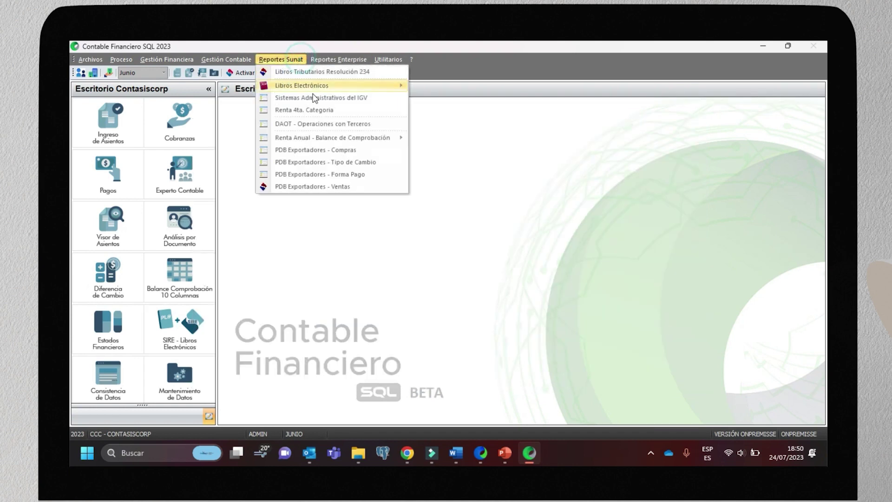
{"action": "mouse_move", "coordinate": [311, 85]}
{"action": "left_click", "coordinate": [449, 86]}
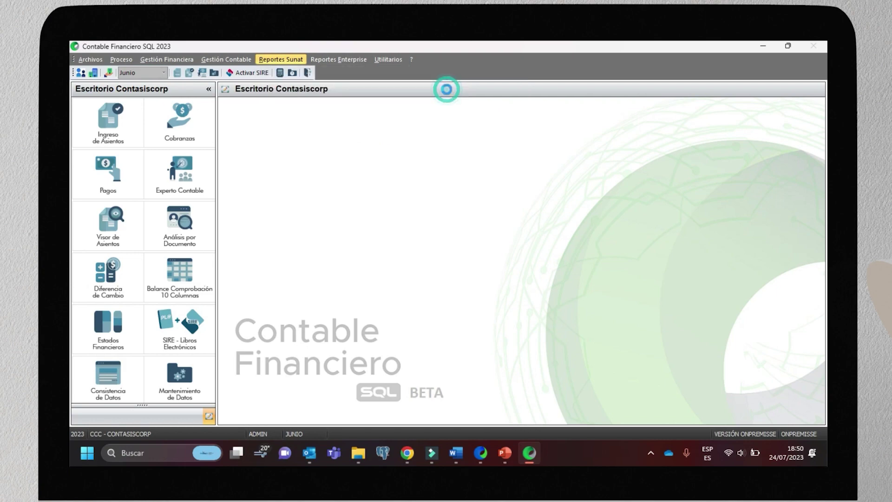
{"action": "left_click", "coordinate": [137, 255]}
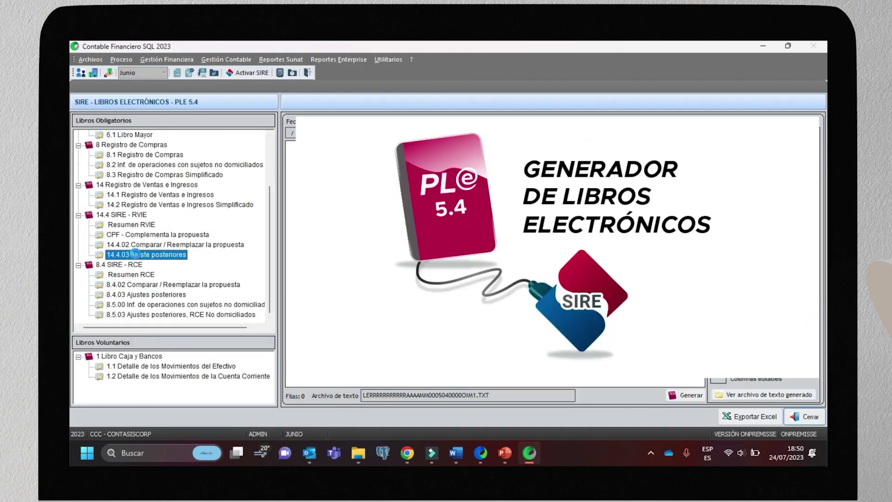
Examine the sales adjustment record and the correlative in its text file name, and close the generator without generating the file.
{"action": "left_click", "coordinate": [385, 158]}
{"action": "left_click", "coordinate": [481, 156]}
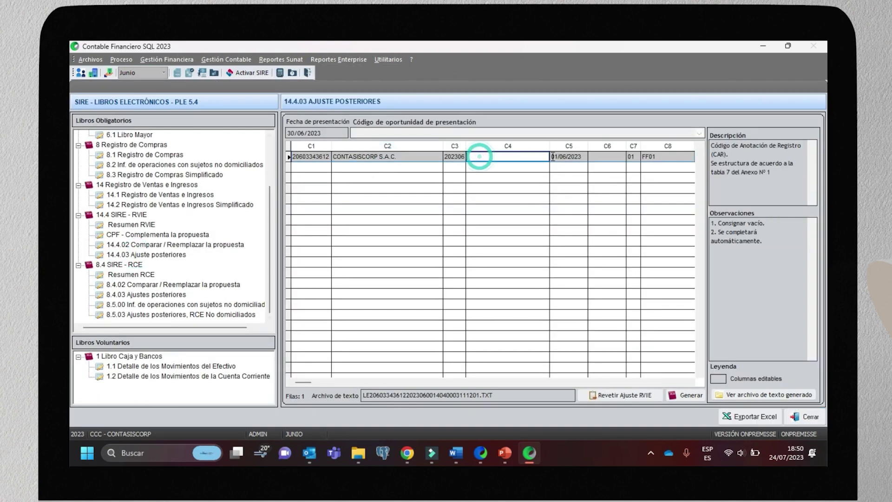
{"action": "left_click_drag", "start_coordinate": [473, 394], "coordinate": [480, 395]}
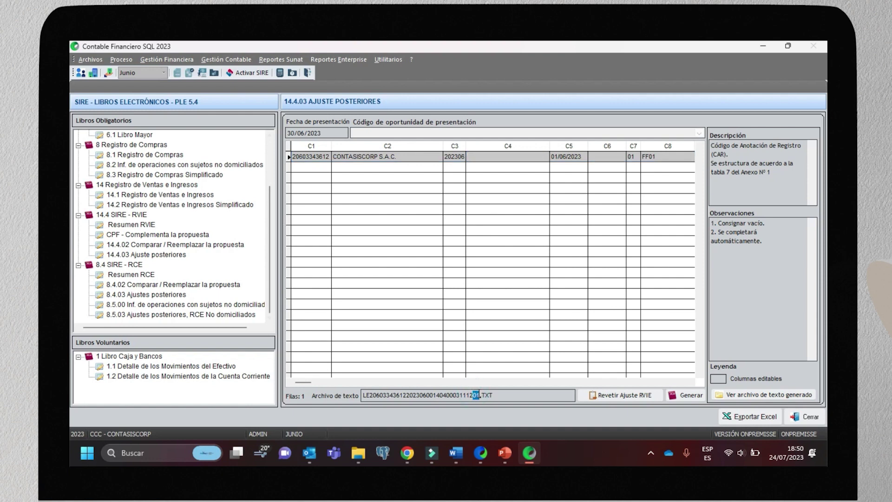
{"action": "left_click", "coordinate": [370, 157]}
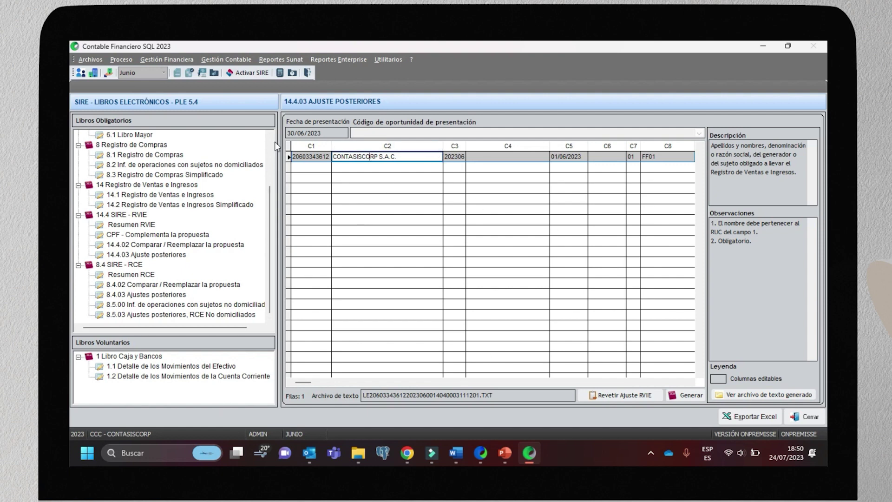
{"action": "key", "text": "Escape"}
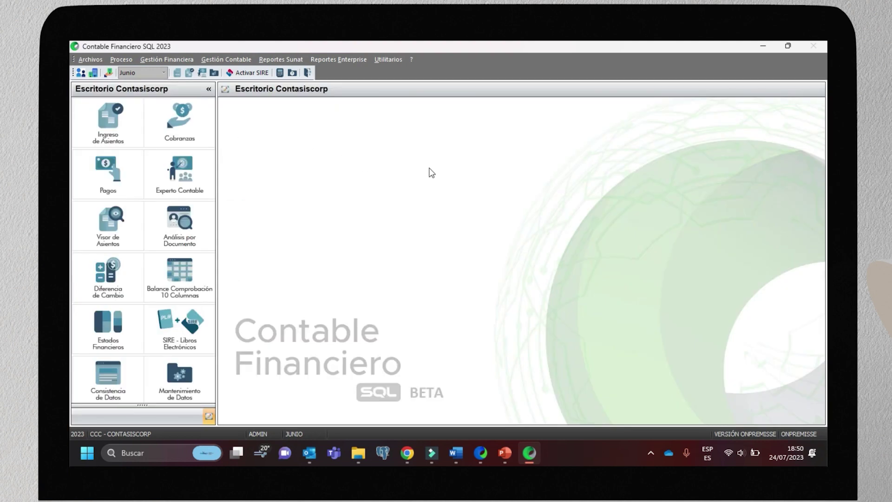
Switch to the SUNAT portal in Chrome, load Gestion de Compras for period 2023 JUN, and accept the SIRE obligation notice.
{"action": "left_click", "coordinate": [408, 457]}
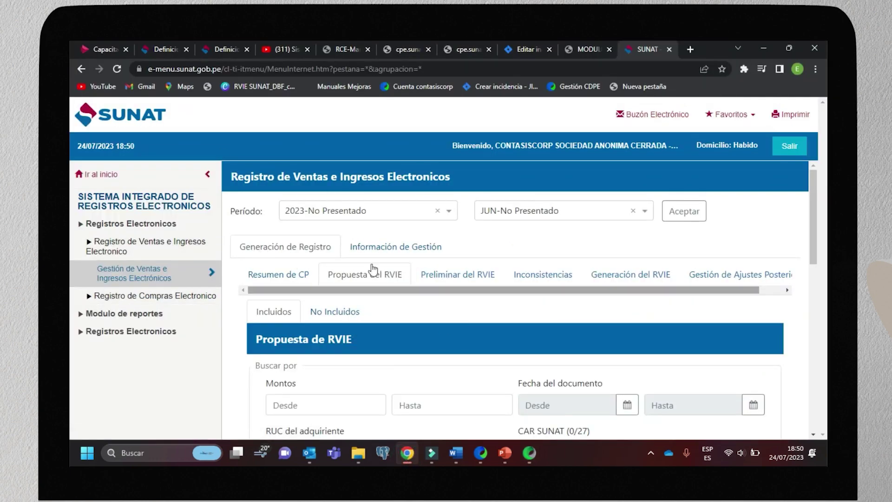
{"action": "left_click", "coordinate": [99, 297]}
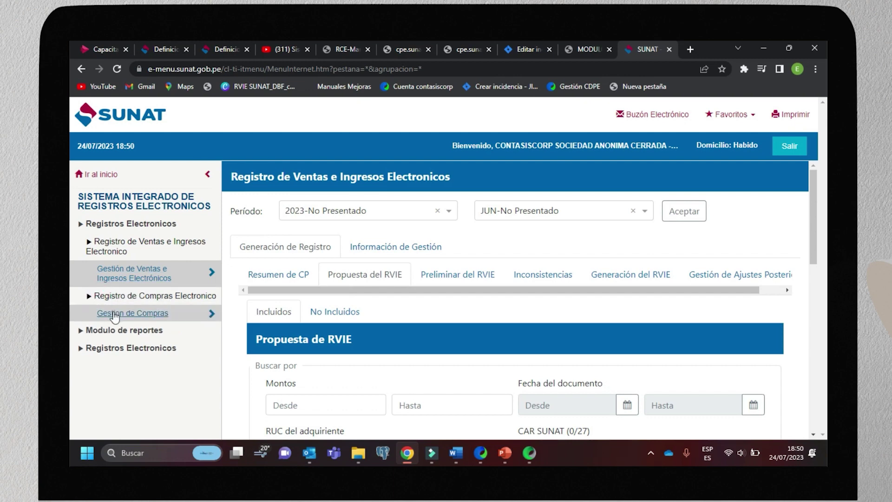
{"action": "left_click", "coordinate": [123, 315]}
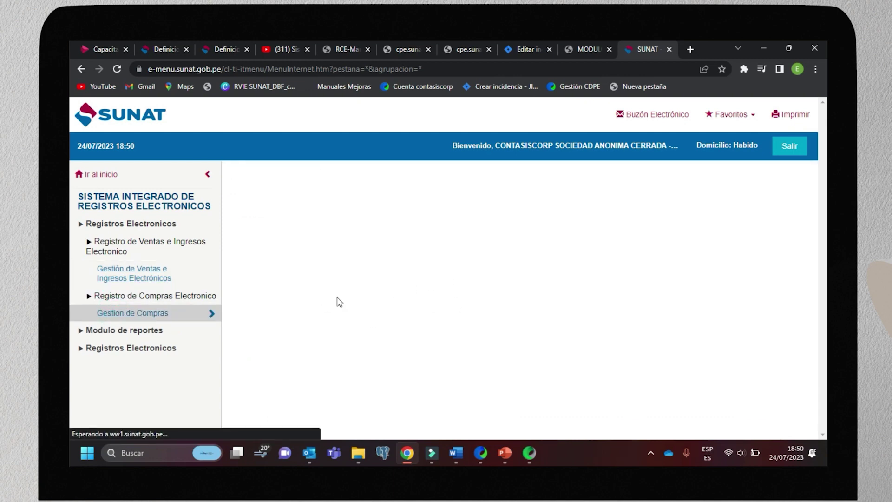
{"action": "left_click", "coordinate": [350, 212]}
{"action": "left_click", "coordinate": [355, 230]}
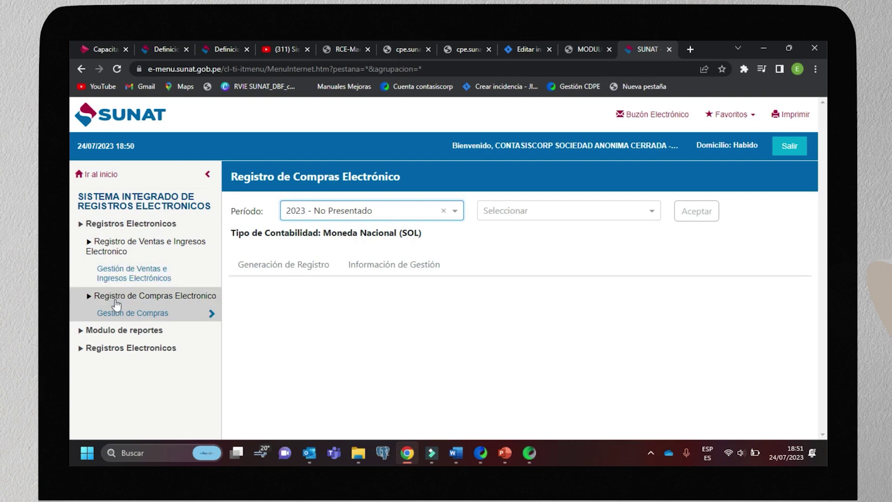
{"action": "left_click", "coordinate": [576, 213]}
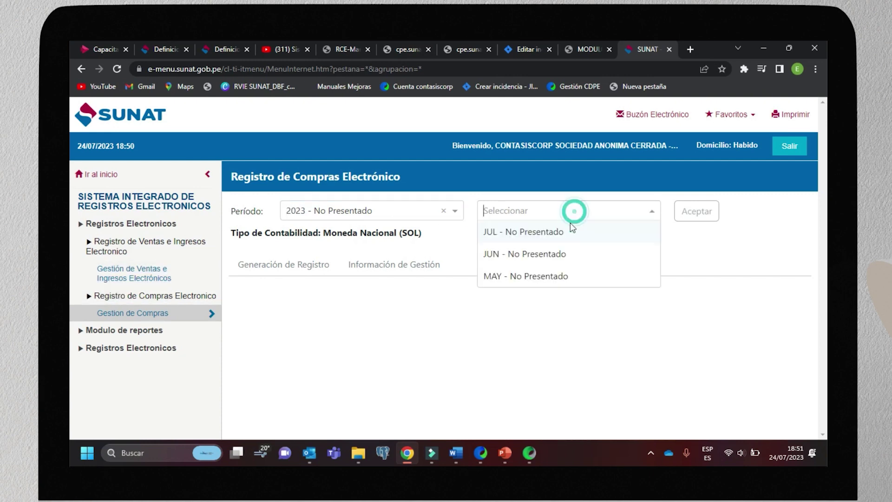
{"action": "left_click", "coordinate": [524, 257]}
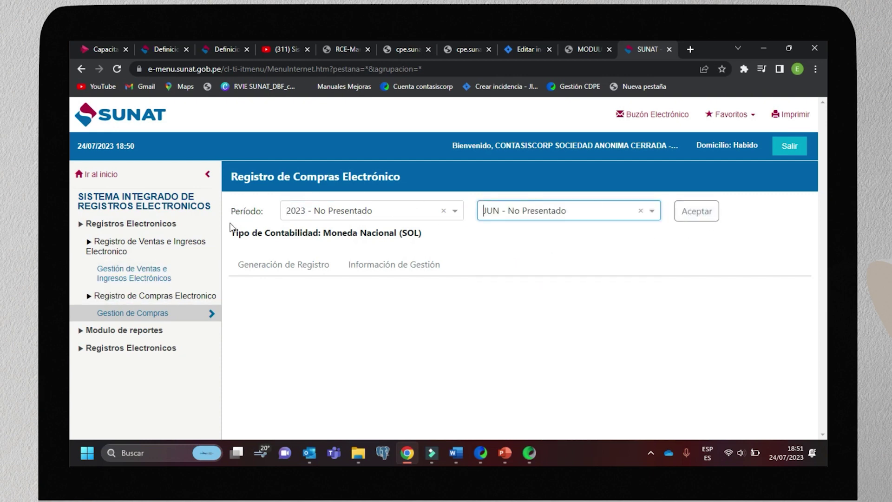
{"action": "left_click", "coordinate": [696, 212]}
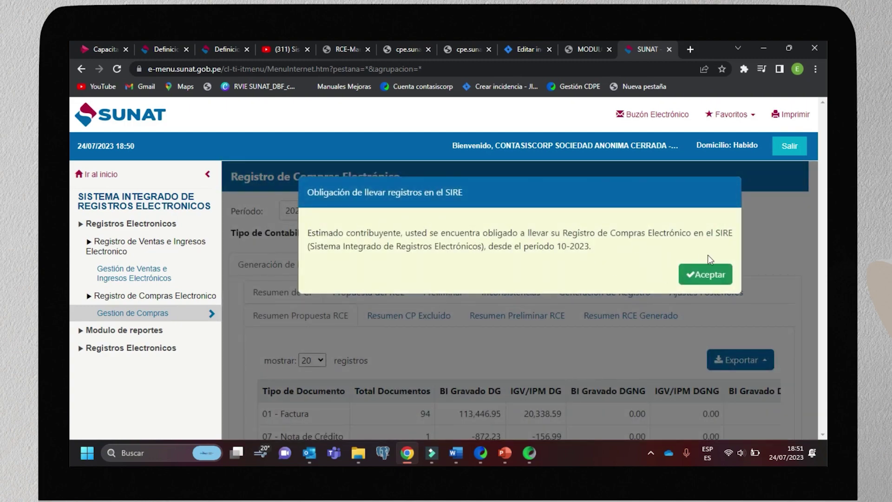
{"action": "left_click", "coordinate": [705, 274]}
Examine the June purchase voucher summary and the voucher list in Propuesta del RCE, including the actions offered below it.
{"action": "scroll", "coordinate": [500, 308], "scroll_direction": "down", "scroll_amount": 2}
{"action": "scroll", "coordinate": [500, 308], "scroll_direction": "down", "scroll_amount": 1}
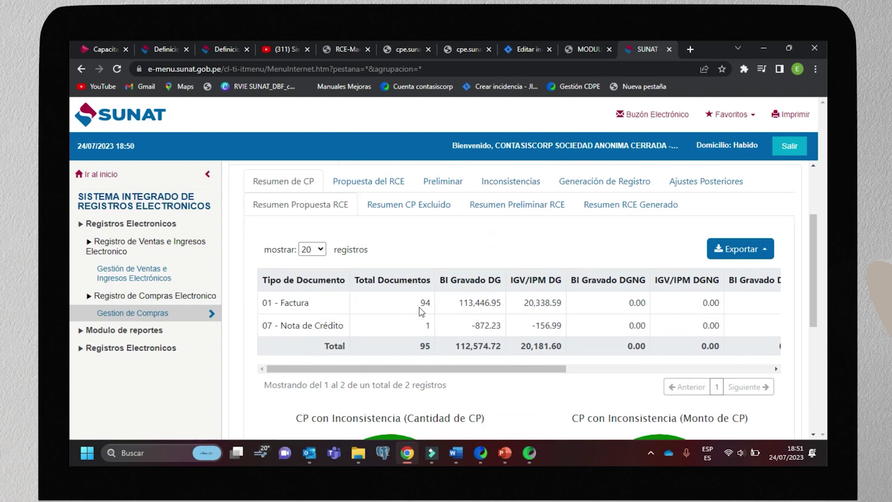
{"action": "scroll", "coordinate": [521, 329], "scroll_direction": "up", "scroll_amount": 1}
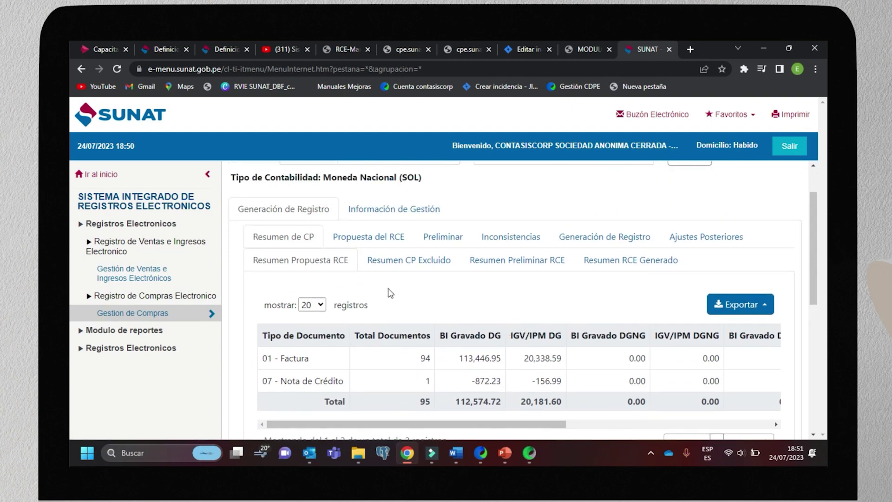
{"action": "left_click", "coordinate": [368, 241]}
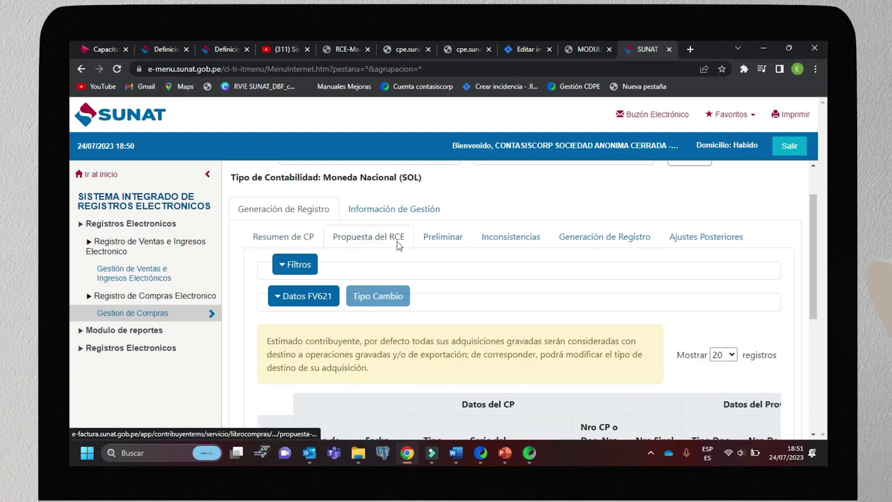
{"action": "scroll", "coordinate": [437, 325], "scroll_direction": "down", "scroll_amount": 1}
{"action": "scroll", "coordinate": [437, 325], "scroll_direction": "down", "scroll_amount": 5}
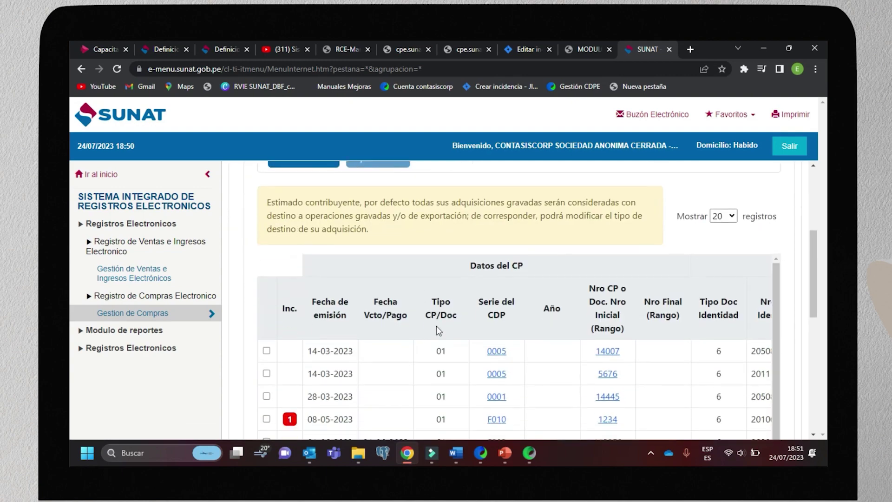
{"action": "scroll", "coordinate": [454, 339], "scroll_direction": "down", "scroll_amount": 10}
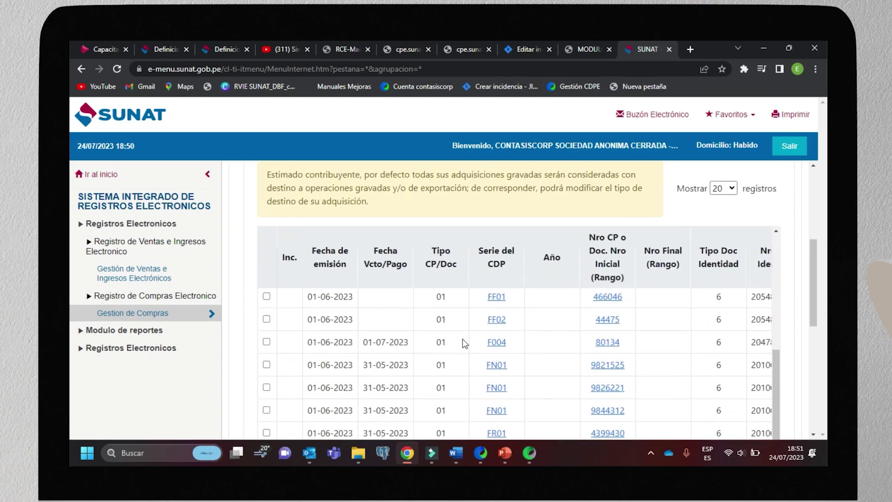
{"action": "scroll", "coordinate": [359, 322], "scroll_direction": "up", "scroll_amount": 1}
{"action": "scroll", "coordinate": [505, 343], "scroll_direction": "down", "scroll_amount": 1}
{"action": "scroll", "coordinate": [501, 331], "scroll_direction": "up", "scroll_amount": 1}
{"action": "scroll", "coordinate": [501, 331], "scroll_direction": "up", "scroll_amount": 1}
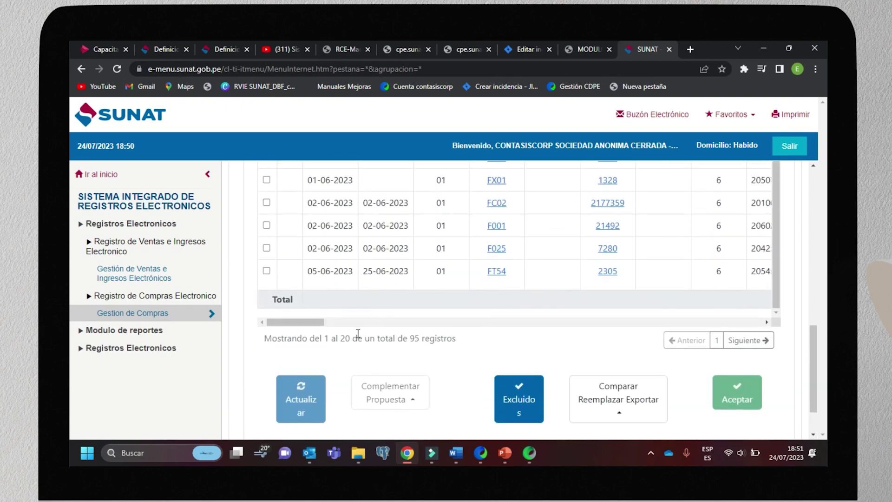
{"action": "scroll", "coordinate": [400, 344], "scroll_direction": "down", "scroll_amount": 1}
{"action": "scroll", "coordinate": [729, 334], "scroll_direction": "up", "scroll_amount": 2}
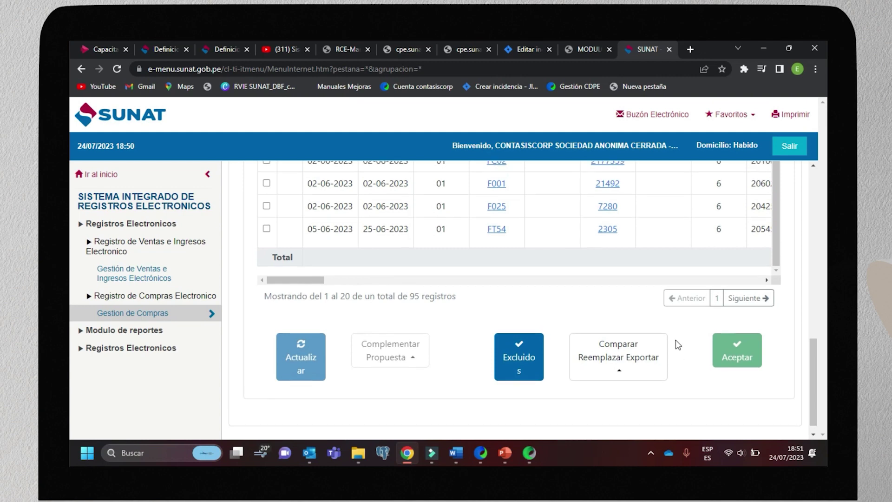
Select the FC02 voucher issued 02-06-2023 in the RCE proposal and review the surrounding vouchers and the available exclusion action.
{"action": "left_click", "coordinate": [267, 259]}
{"action": "scroll", "coordinate": [268, 260], "scroll_direction": "down", "scroll_amount": 2}
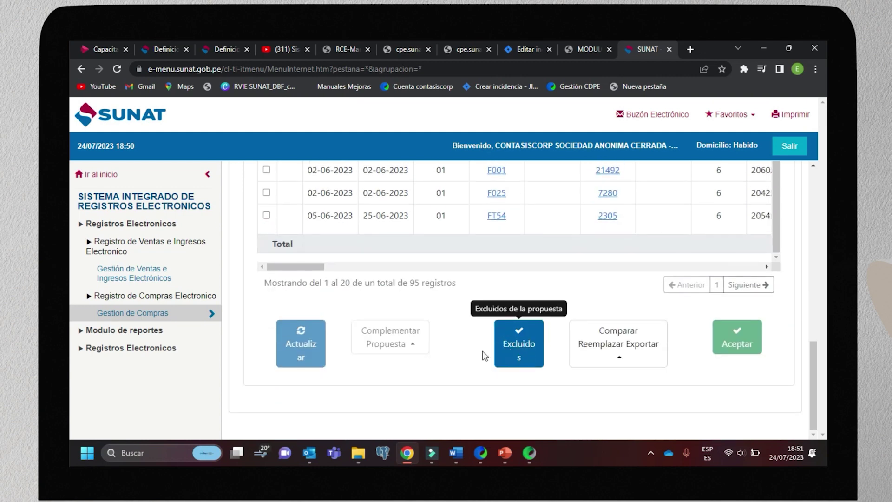
{"action": "scroll", "coordinate": [399, 276], "scroll_direction": "up", "scroll_amount": 1}
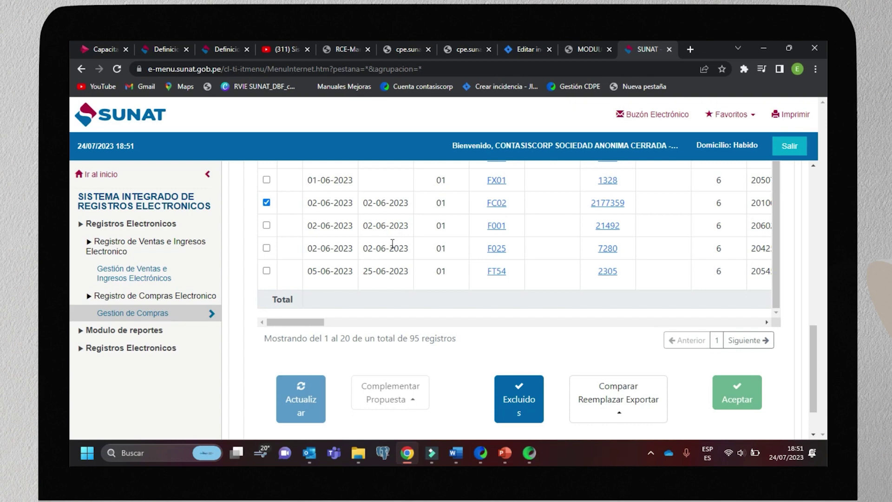
{"action": "scroll", "coordinate": [462, 273], "scroll_direction": "up", "scroll_amount": 3}
{"action": "scroll", "coordinate": [462, 273], "scroll_direction": "down", "scroll_amount": 1}
{"action": "scroll", "coordinate": [463, 275], "scroll_direction": "down", "scroll_amount": 2}
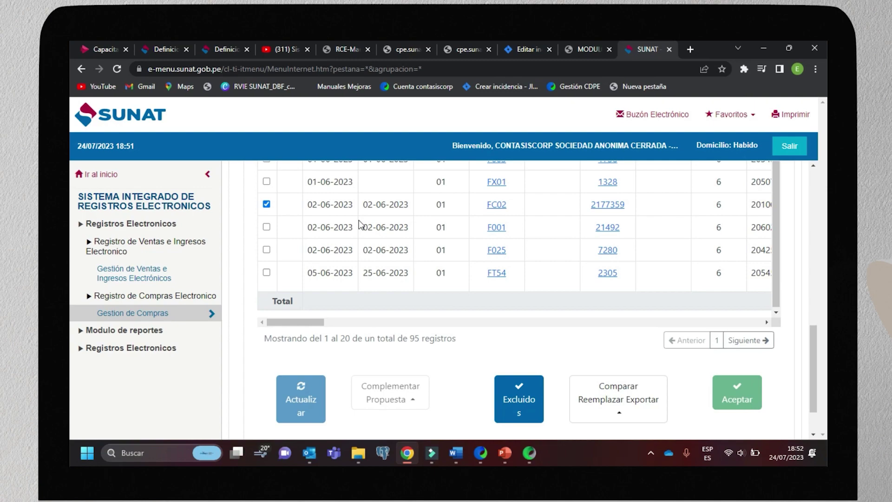
Examine the May 2023 vouchers in the RCE purchase proposal and try the acceptance action offered below the list.
{"action": "scroll", "coordinate": [349, 297], "scroll_direction": "up", "scroll_amount": 10}
{"action": "scroll", "coordinate": [431, 387], "scroll_direction": "down", "scroll_amount": 2}
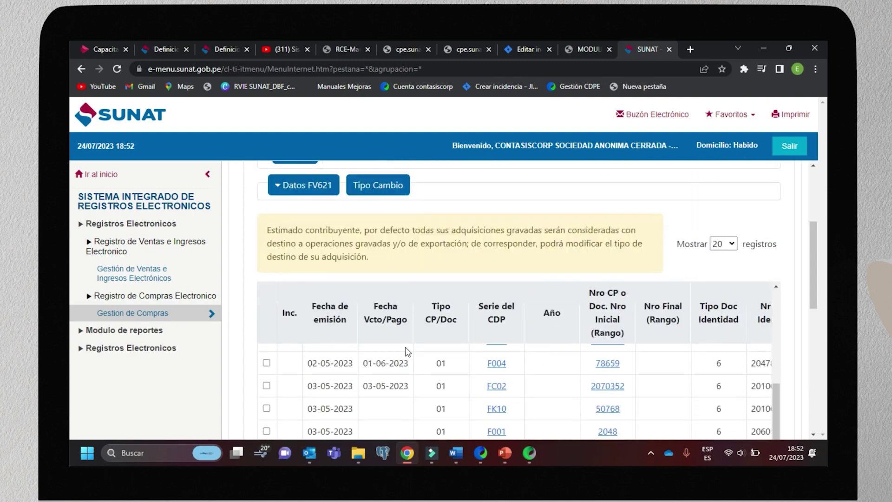
{"action": "scroll", "coordinate": [432, 387], "scroll_direction": "down", "scroll_amount": 5}
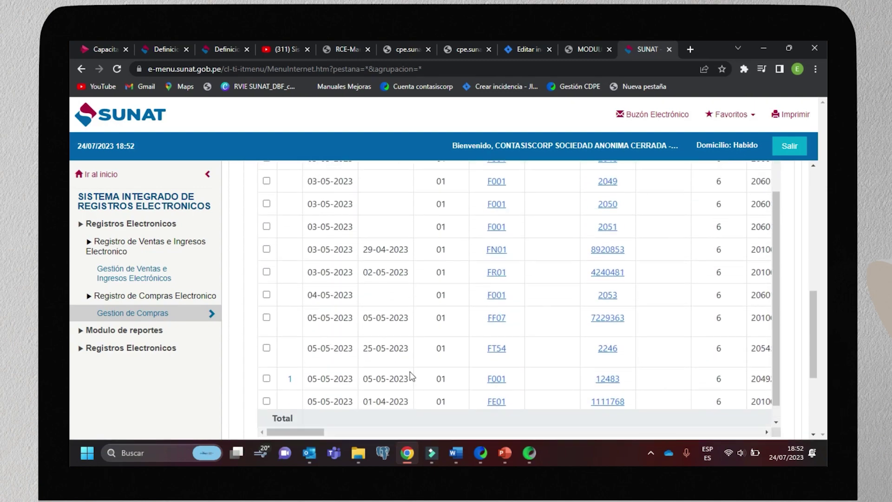
{"action": "scroll", "coordinate": [402, 359], "scroll_direction": "up", "scroll_amount": 4}
{"action": "scroll", "coordinate": [402, 359], "scroll_direction": "down", "scroll_amount": 8}
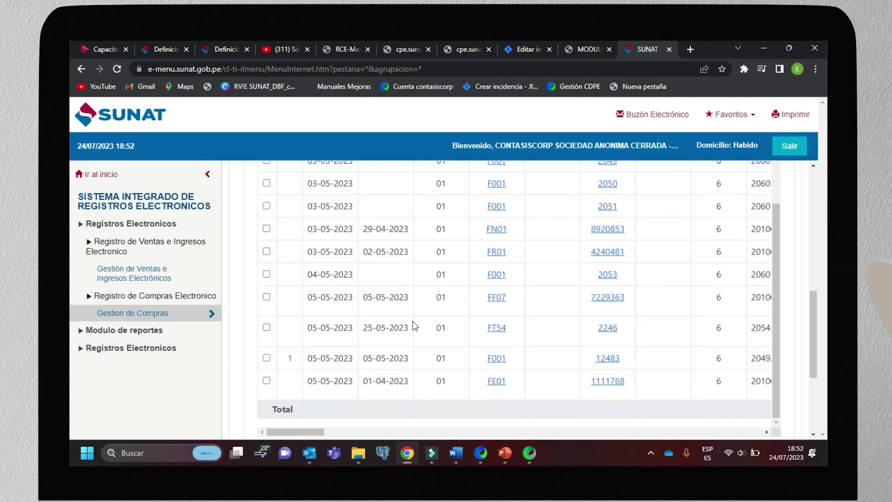
{"action": "scroll", "coordinate": [357, 309], "scroll_direction": "up", "scroll_amount": 2}
{"action": "scroll", "coordinate": [356, 309], "scroll_direction": "down", "scroll_amount": 1}
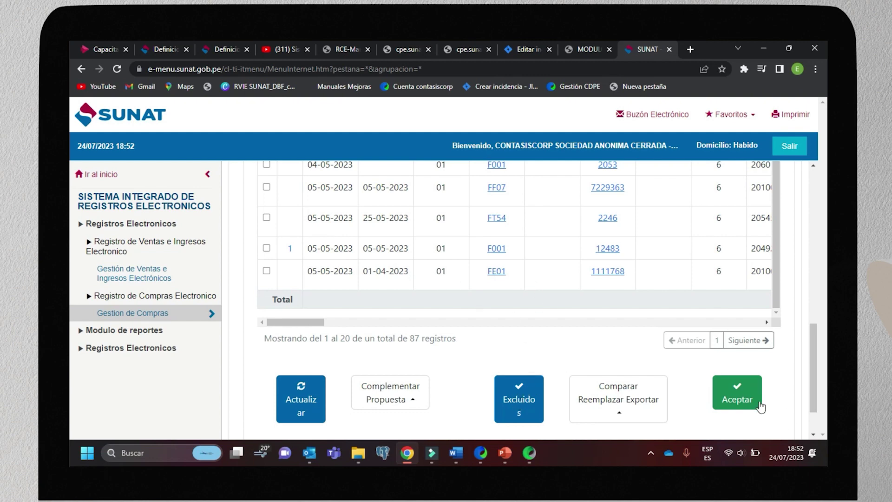
{"action": "scroll", "coordinate": [696, 365], "scroll_direction": "up", "scroll_amount": 3}
{"action": "scroll", "coordinate": [681, 358], "scroll_direction": "up", "scroll_amount": 3}
{"action": "scroll", "coordinate": [674, 363], "scroll_direction": "down", "scroll_amount": 3}
{"action": "scroll", "coordinate": [603, 345], "scroll_direction": "up", "scroll_amount": 2}
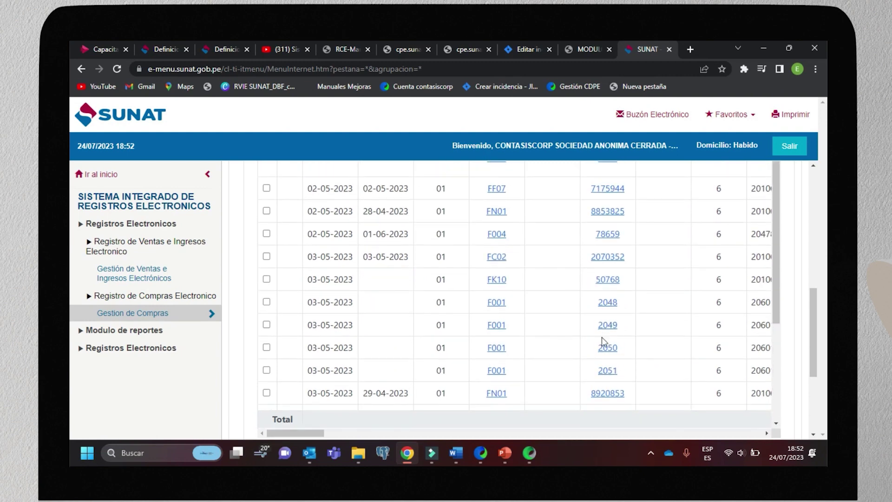
{"action": "scroll", "coordinate": [604, 346], "scroll_direction": "down", "scroll_amount": 5}
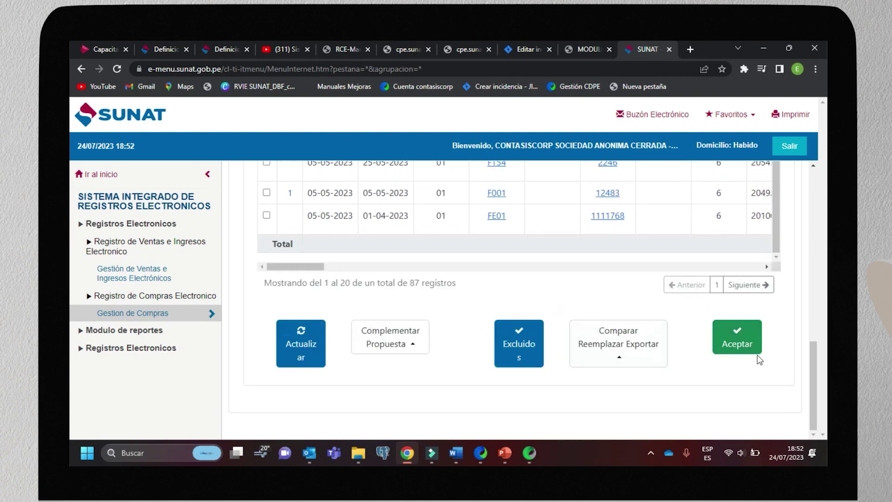
{"action": "left_click", "coordinate": [729, 341]}
{"action": "left_click", "coordinate": [541, 299]}
Load Gestión de Ventas e Ingresos Electrónicos for period 2023 JUN and close the notice shown on loading.
{"action": "left_click", "coordinate": [135, 269]}
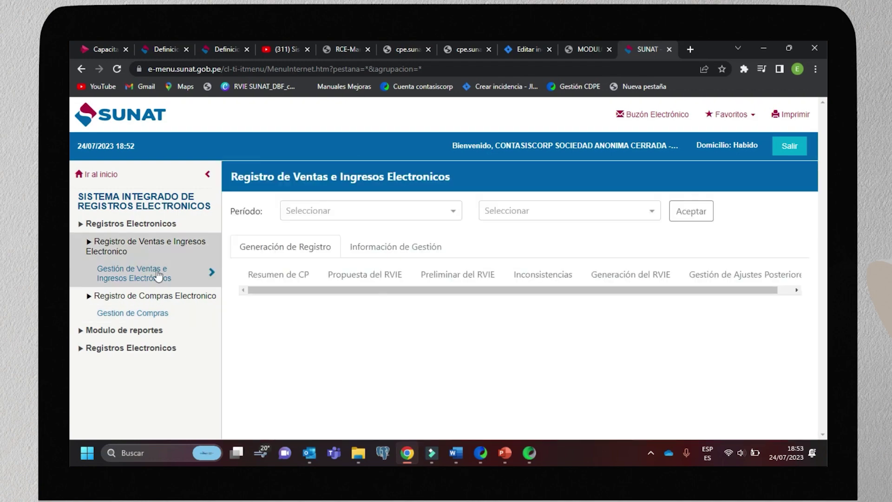
{"action": "left_click", "coordinate": [450, 214]}
{"action": "left_click", "coordinate": [358, 231]}
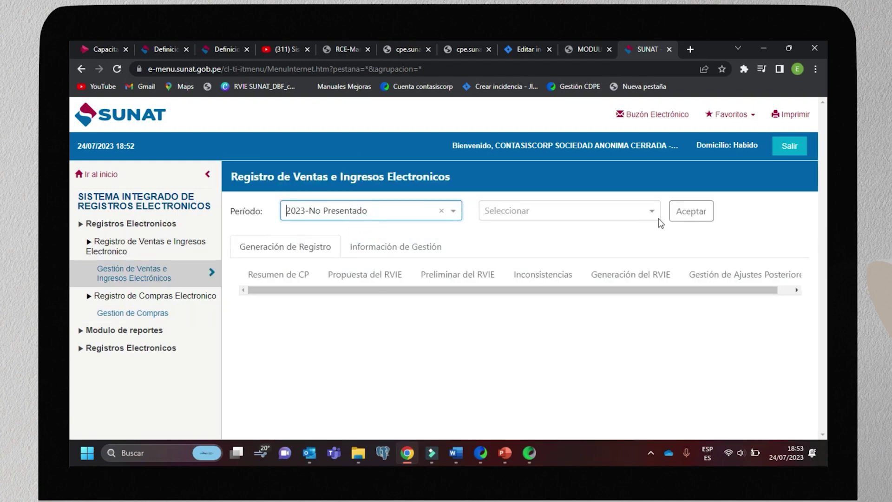
{"action": "left_click", "coordinate": [652, 215]}
{"action": "left_click", "coordinate": [532, 260]}
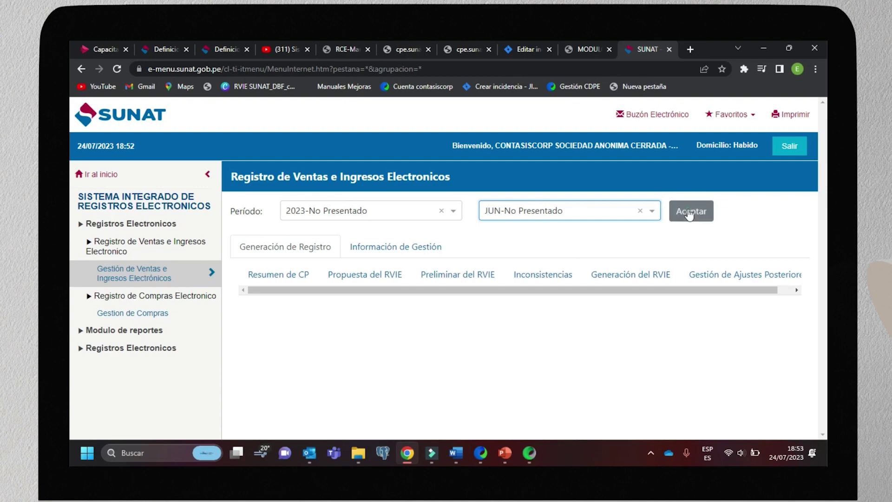
{"action": "left_click", "coordinate": [692, 212]}
{"action": "left_click", "coordinate": [627, 286]}
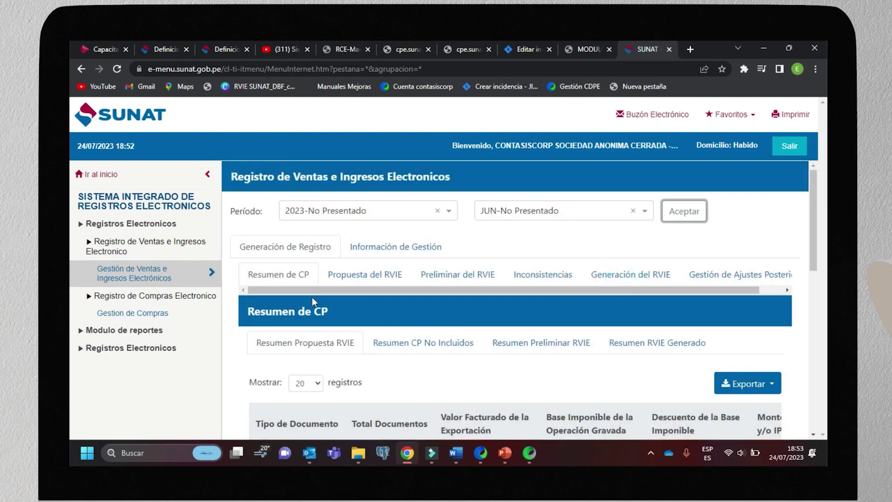
Examine the June sales voucher summary and the voucher list in Propuesta del RVIE, including its filters and the actions below it.
{"action": "scroll", "coordinate": [315, 302], "scroll_direction": "down", "scroll_amount": 4}
{"action": "scroll", "coordinate": [331, 350], "scroll_direction": "up", "scroll_amount": 5}
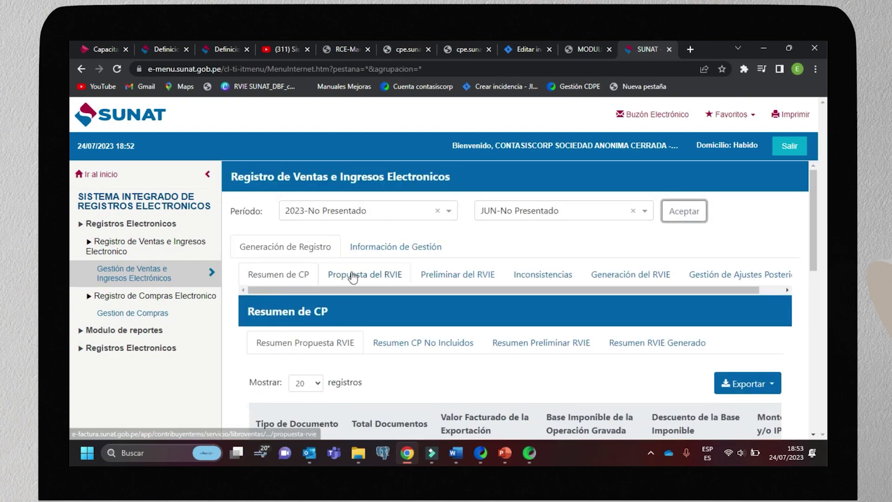
{"action": "left_click", "coordinate": [354, 274]}
{"action": "scroll", "coordinate": [356, 355], "scroll_direction": "down", "scroll_amount": 1}
{"action": "scroll", "coordinate": [356, 354], "scroll_direction": "down", "scroll_amount": 8}
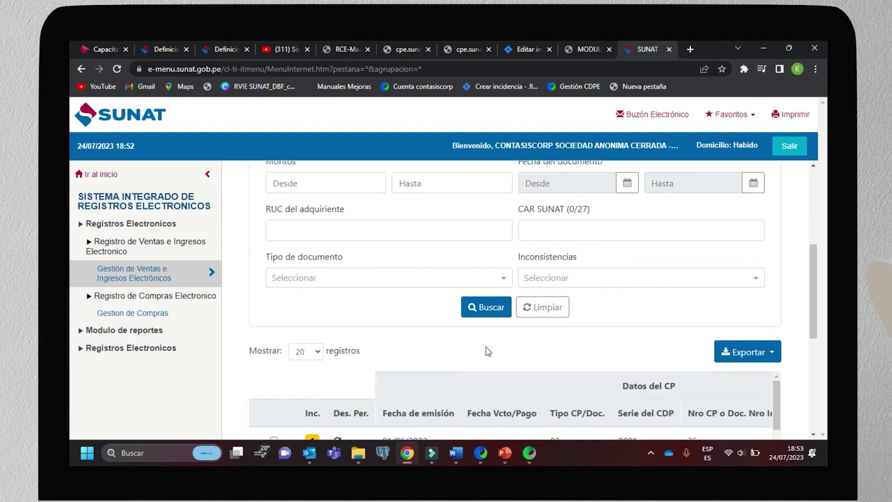
{"action": "scroll", "coordinate": [656, 356], "scroll_direction": "down", "scroll_amount": 4}
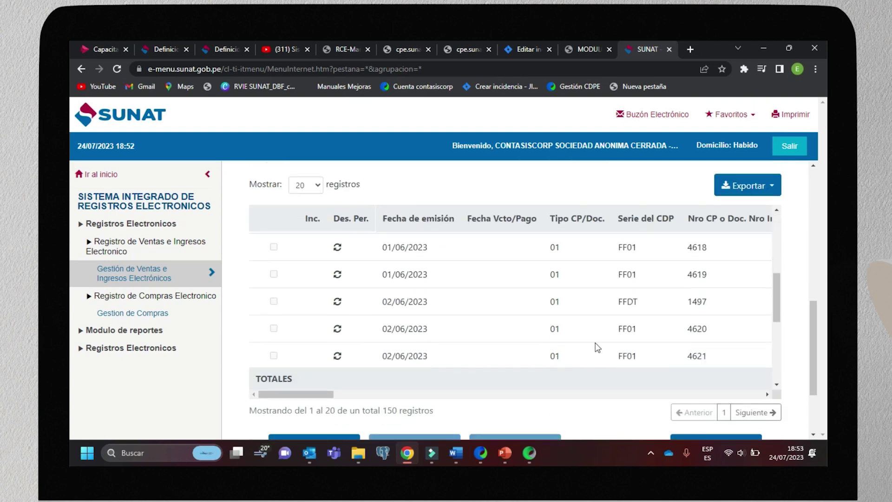
{"action": "scroll", "coordinate": [590, 419], "scroll_direction": "down", "scroll_amount": 2}
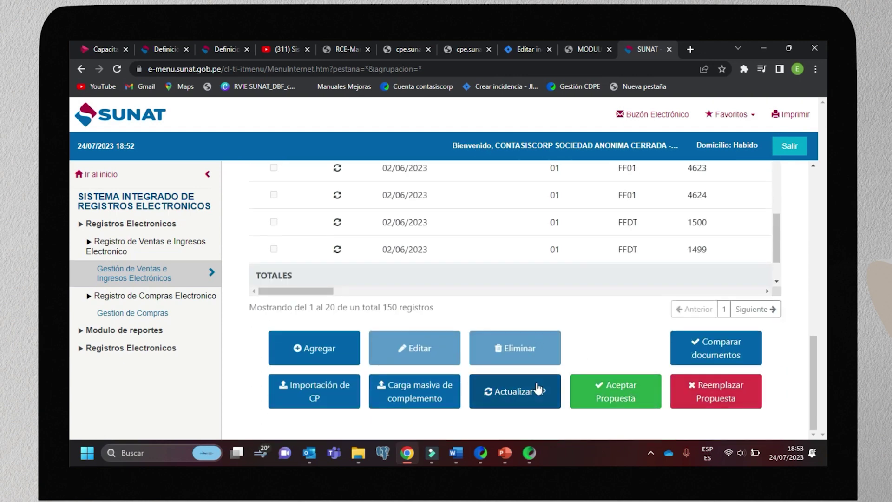
{"action": "scroll", "coordinate": [558, 345], "scroll_direction": "up", "scroll_amount": 2}
{"action": "scroll", "coordinate": [558, 345], "scroll_direction": "down", "scroll_amount": 2}
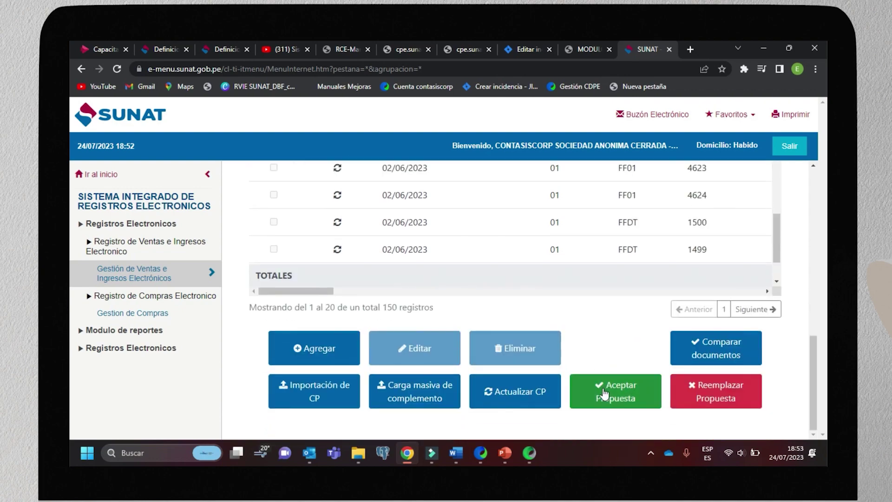
{"action": "scroll", "coordinate": [573, 315], "scroll_direction": "up", "scroll_amount": 8}
{"action": "scroll", "coordinate": [624, 354], "scroll_direction": "down", "scroll_amount": 5}
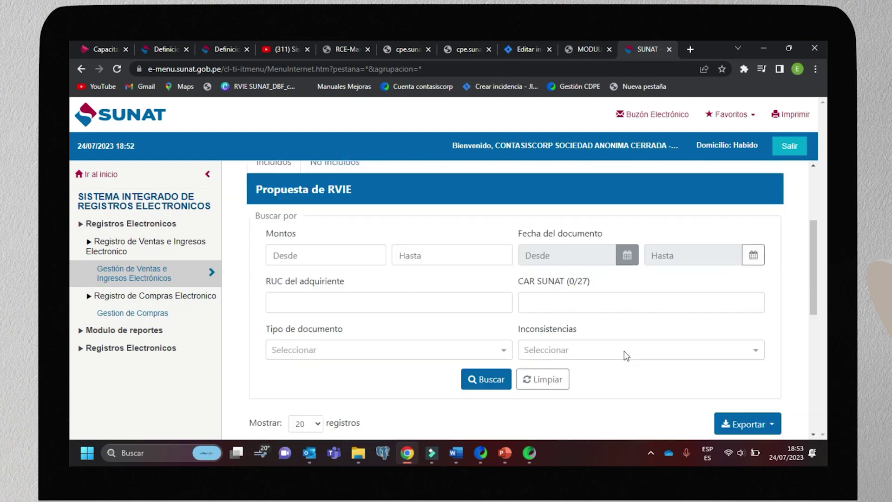
{"action": "scroll", "coordinate": [631, 377], "scroll_direction": "down", "scroll_amount": 4}
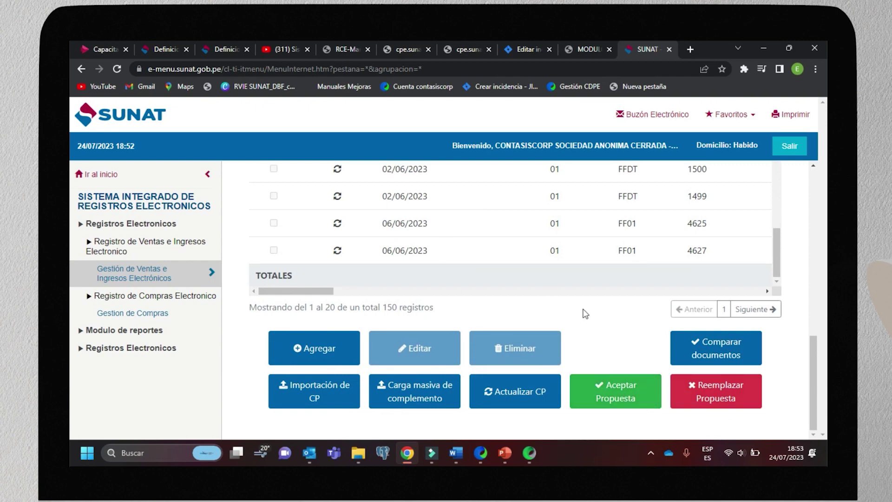
Accept the RVIE proposal for period 202306, confirm it, and acknowledge the generated ticket.
{"action": "left_click", "coordinate": [618, 378]}
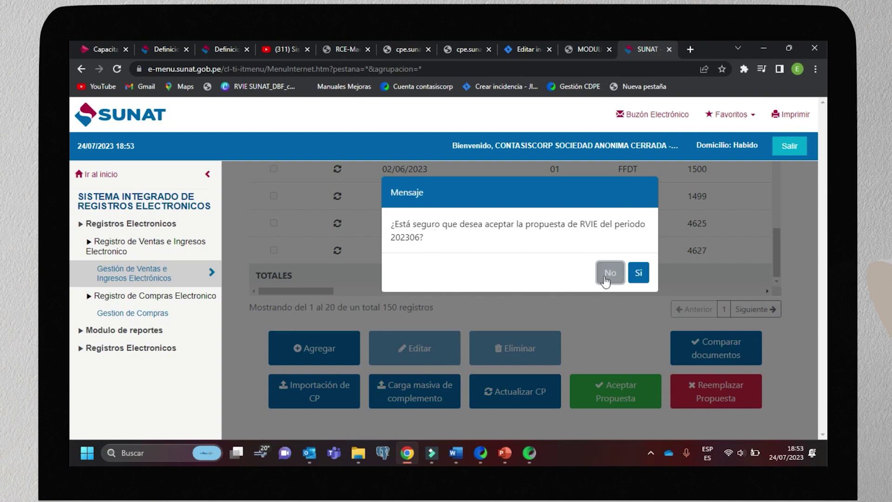
{"action": "left_click", "coordinate": [638, 273]}
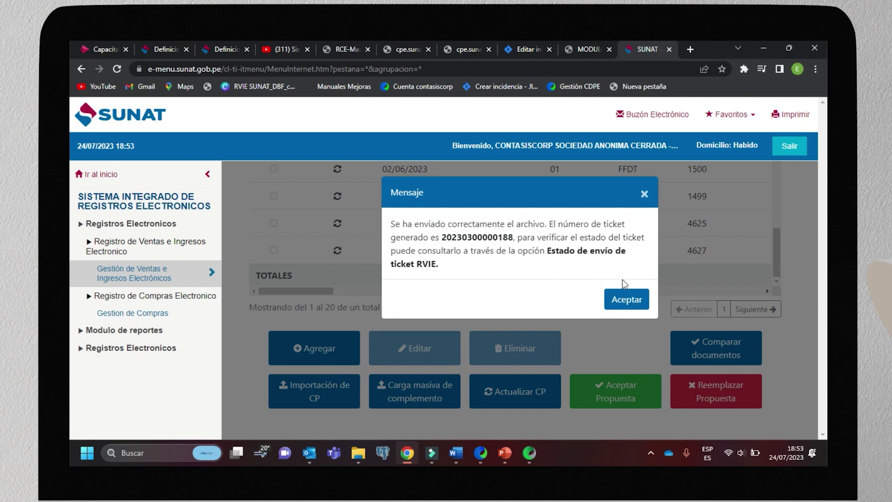
{"action": "left_click", "coordinate": [627, 299]}
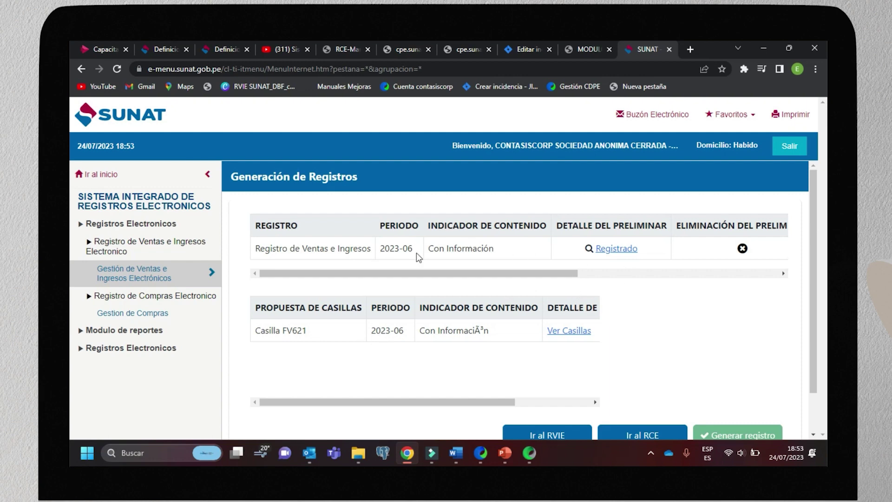
Review the 2023-06 sales register's status columns in Generación de Registros, select the record for generation, and clear the selection.
{"action": "left_click_drag", "start_coordinate": [442, 276], "coordinate": [413, 273]}
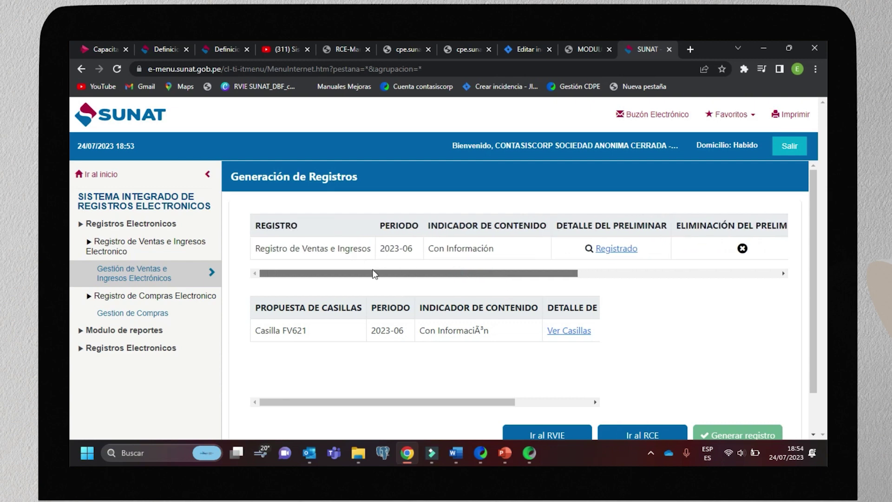
{"action": "left_click_drag", "start_coordinate": [374, 274], "coordinate": [502, 297]}
{"action": "left_click_drag", "start_coordinate": [650, 282], "coordinate": [772, 279]}
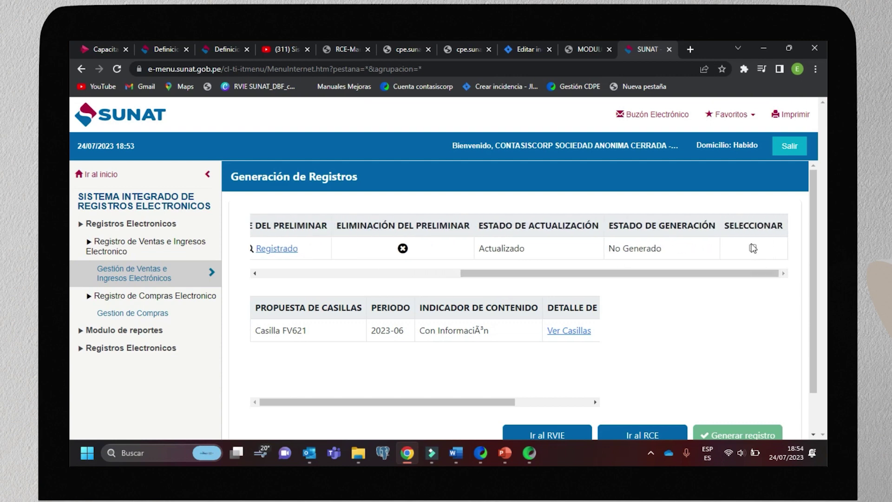
{"action": "left_click", "coordinate": [754, 249]}
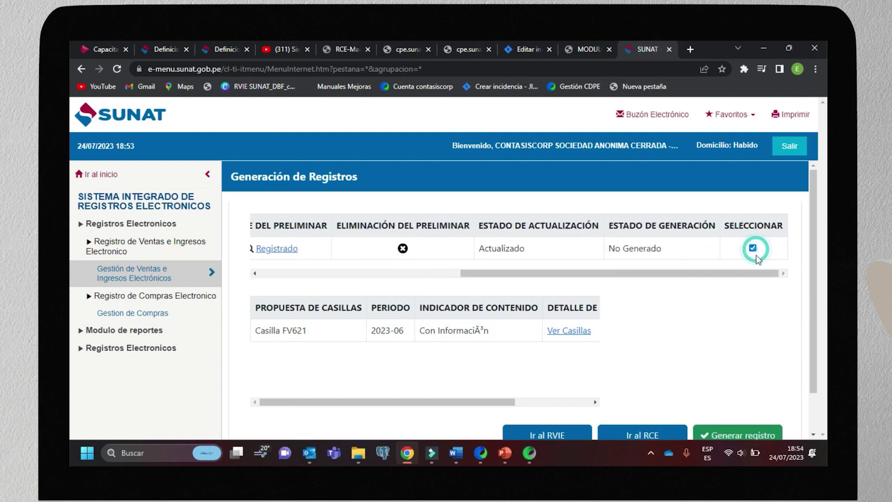
{"action": "scroll", "coordinate": [750, 353], "scroll_direction": "down", "scroll_amount": 1}
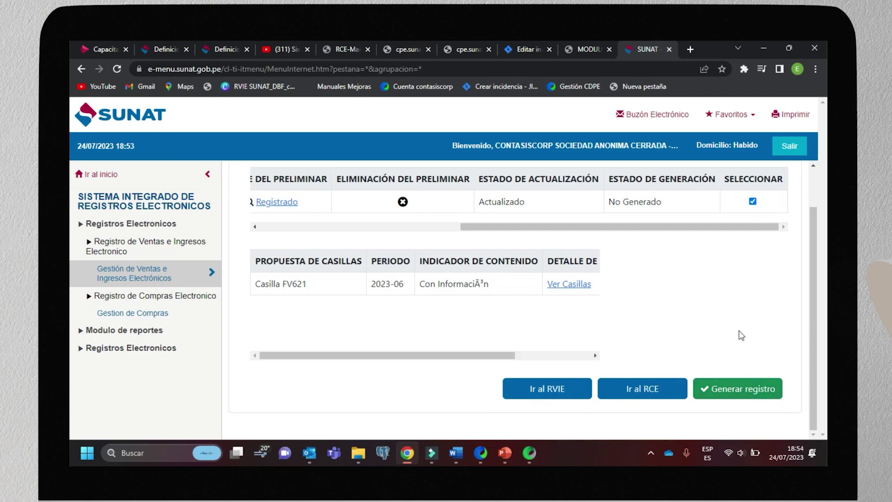
{"action": "scroll", "coordinate": [725, 283], "scroll_direction": "up", "scroll_amount": 1}
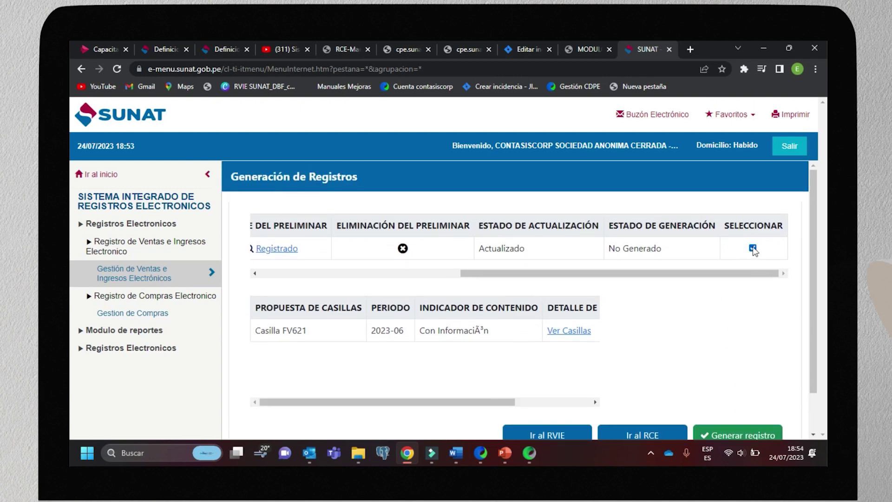
{"action": "left_click", "coordinate": [753, 248]}
{"action": "left_click_drag", "start_coordinate": [669, 273], "coordinate": [479, 256]}
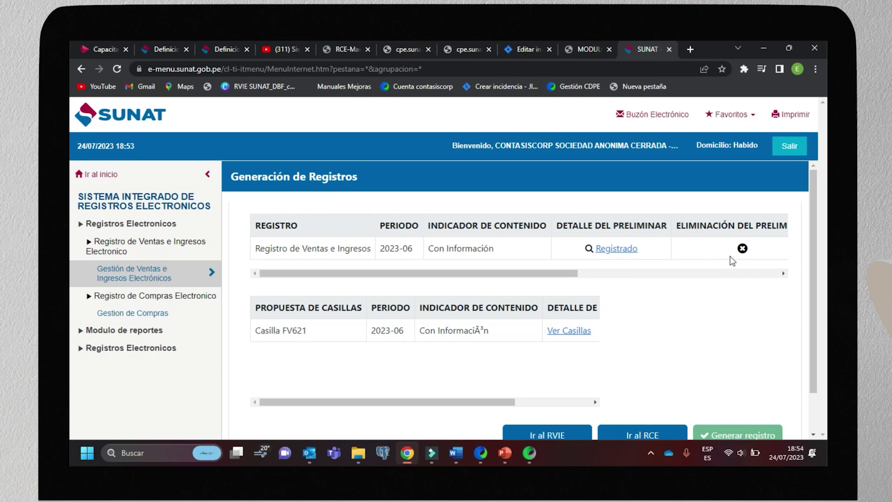
Delete the preliminary of the 2023-06 Registro de Ventas e Ingresos, confirm the deletion, and close the informative message.
{"action": "left_click", "coordinate": [744, 249]}
{"action": "left_click", "coordinate": [574, 261]}
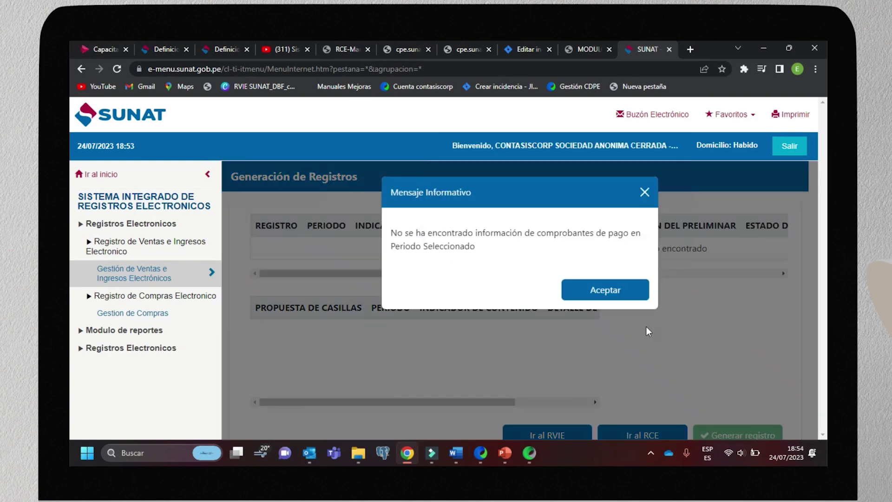
{"action": "left_click", "coordinate": [602, 290]}
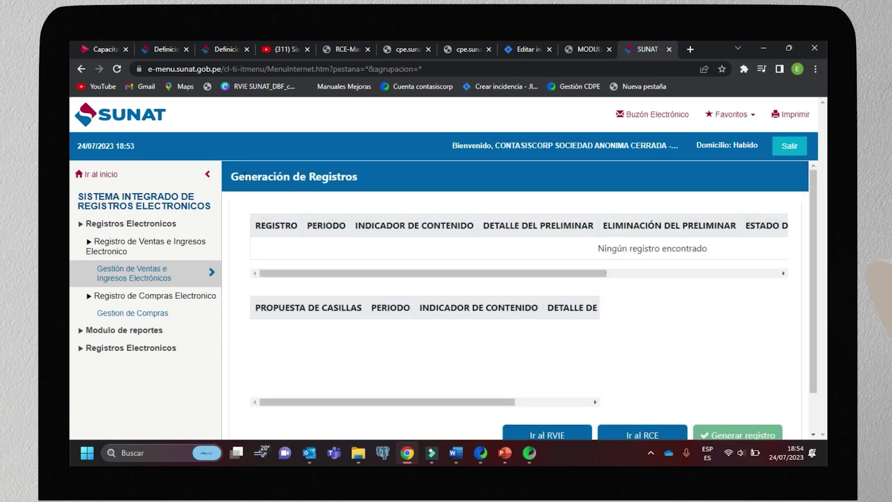
Return to the SUNAT menu home, collapse Registros Electronicos, and view the logged-in company's account details.
{"action": "left_click", "coordinate": [103, 174]}
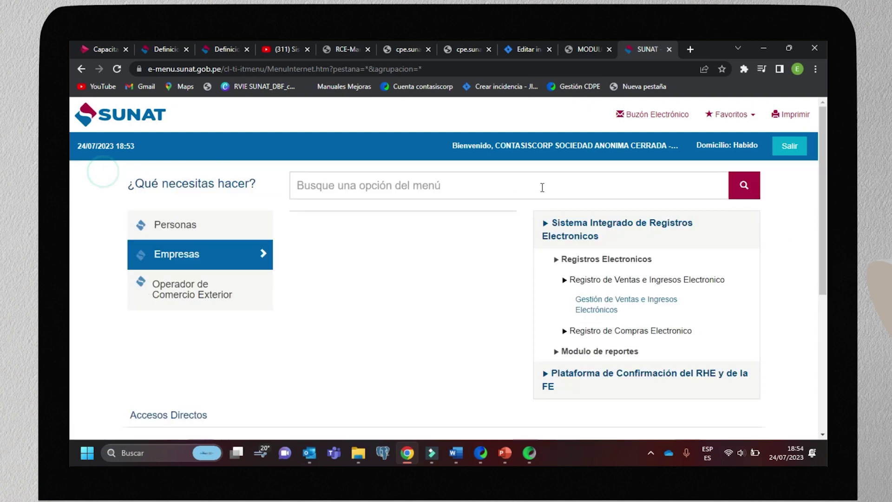
{"action": "left_click", "coordinate": [557, 259]}
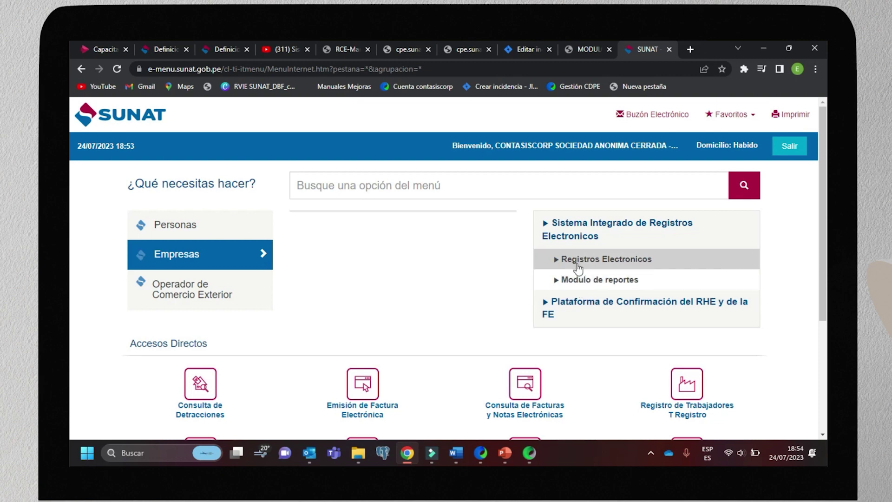
{"action": "left_click", "coordinate": [564, 145]}
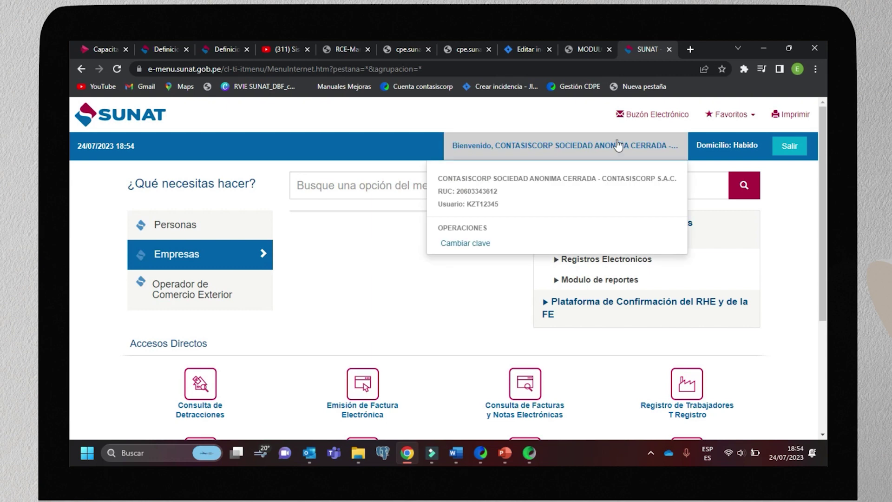
Switch to SUNAT's independent modules download page and examine the Aplicativo Cliente SIRE installers, versions and user manual.
{"action": "left_click", "coordinate": [584, 50]}
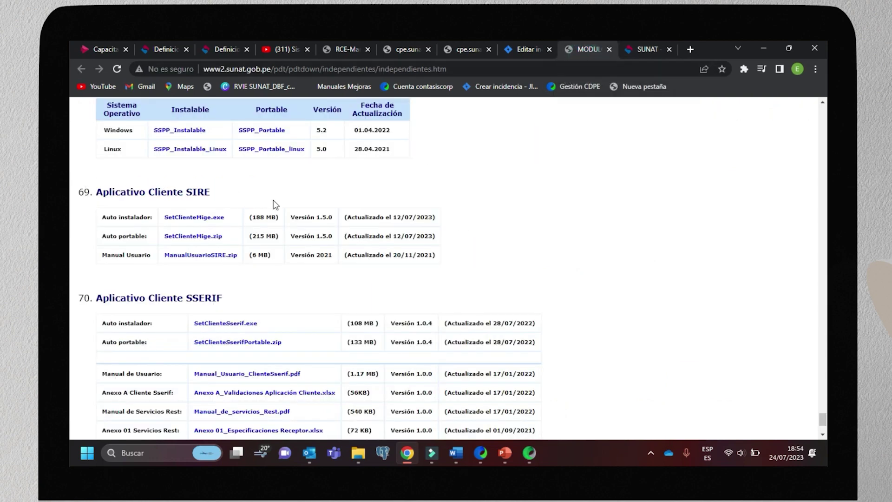
{"action": "scroll", "coordinate": [209, 302], "scroll_direction": "up", "scroll_amount": 1}
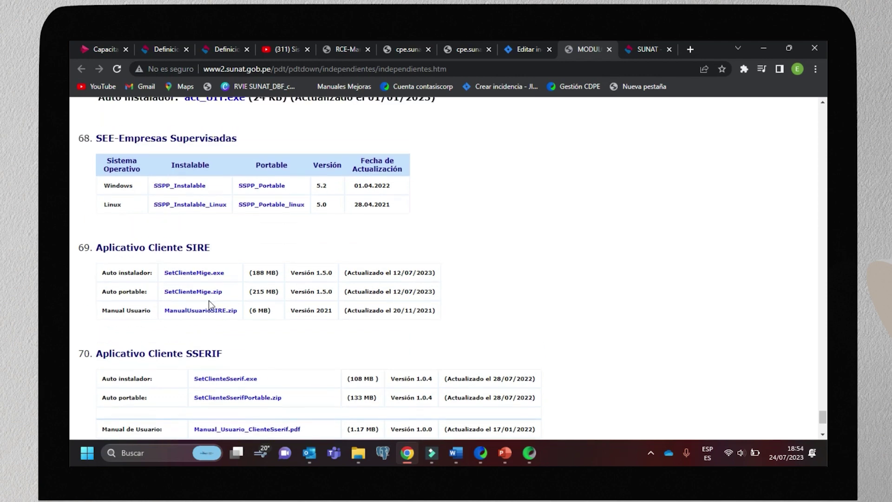
{"action": "scroll", "coordinate": [212, 304], "scroll_direction": "up", "scroll_amount": 2}
{"action": "scroll", "coordinate": [181, 305], "scroll_direction": "down", "scroll_amount": 1}
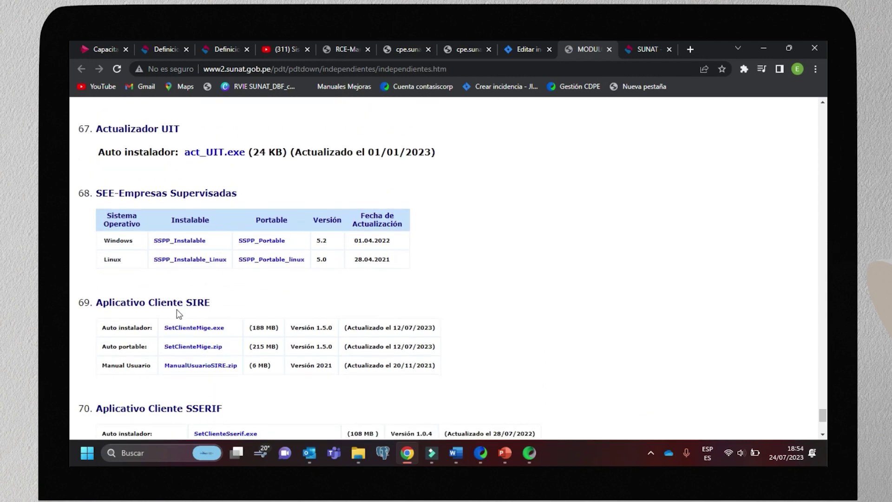
{"action": "scroll", "coordinate": [176, 314], "scroll_direction": "down", "scroll_amount": 1}
{"action": "left_click_drag", "start_coordinate": [95, 247], "coordinate": [214, 253]}
{"action": "left_click", "coordinate": [216, 255]}
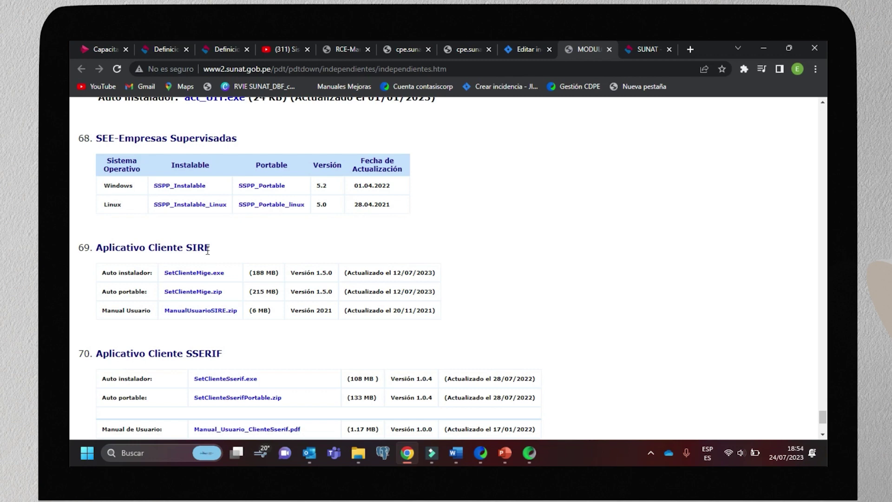
Switch to File Explorer and launch the contribuyente3-registro-migeigv-libros application from C:\SIRE\SetClienteMige.
{"action": "triple_click", "coordinate": [205, 249]}
{"action": "left_click", "coordinate": [213, 248]}
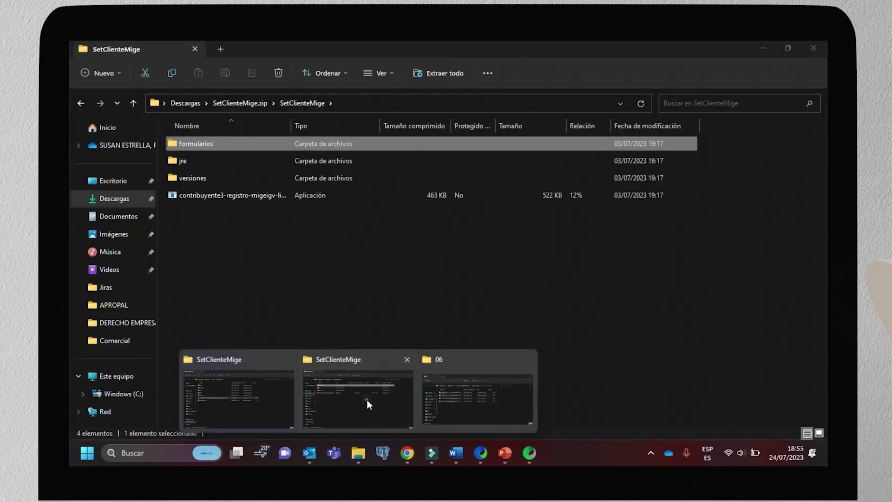
{"action": "left_click", "coordinate": [368, 400]}
{"action": "scroll", "coordinate": [319, 361], "scroll_direction": "down", "scroll_amount": 1}
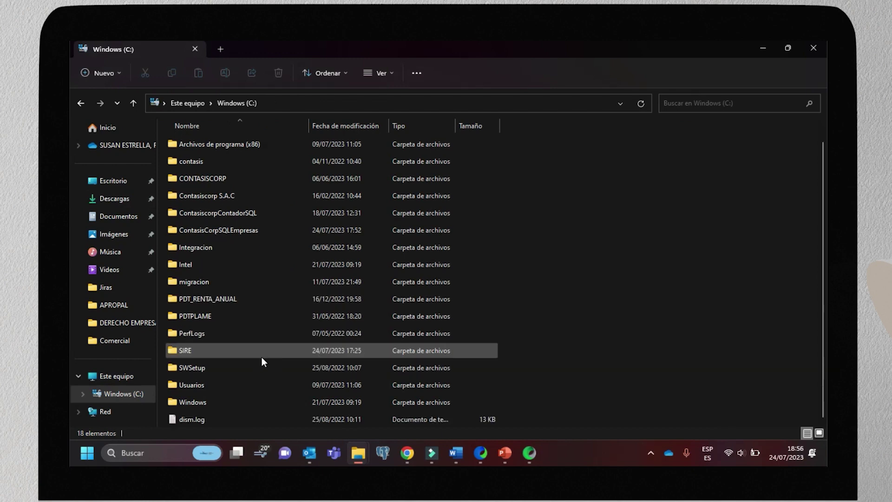
{"action": "double_click", "coordinate": [227, 348]}
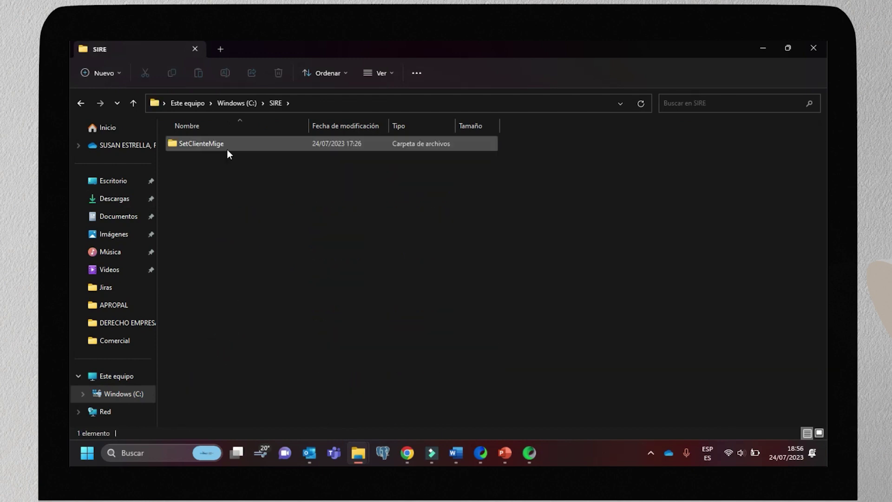
{"action": "double_click", "coordinate": [227, 149]}
{"action": "left_click", "coordinate": [246, 230]}
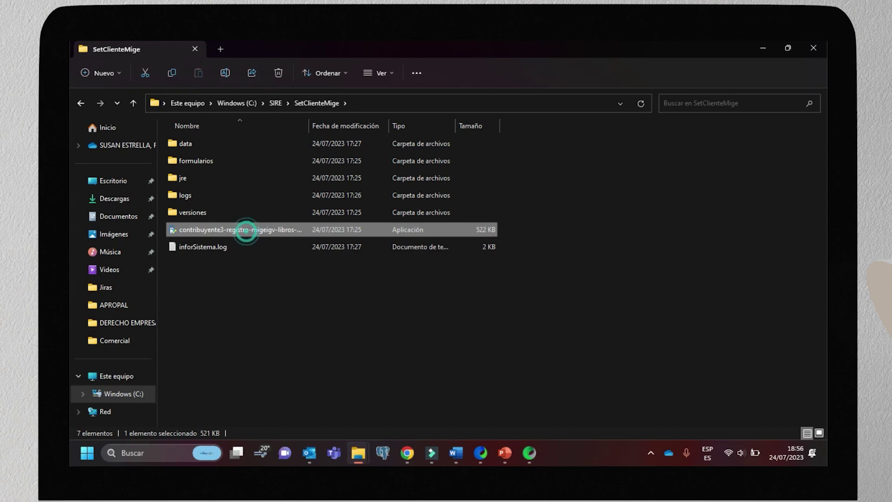
{"action": "key", "text": "Return"}
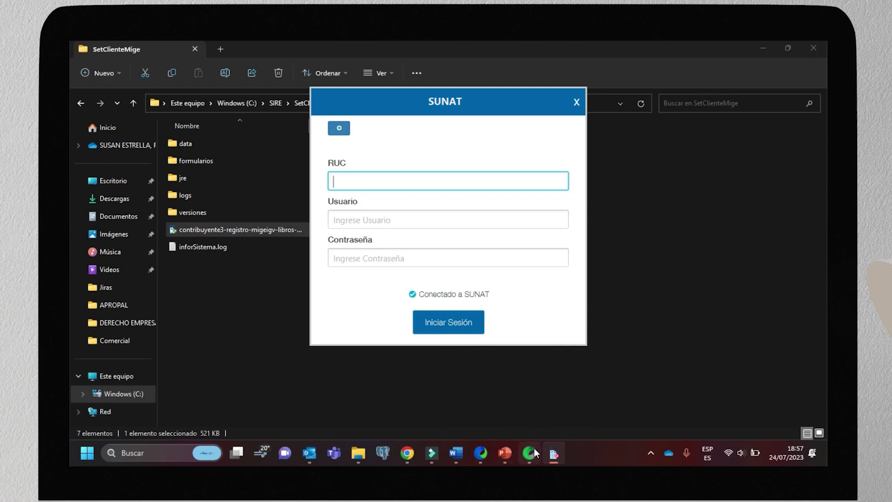
Switch to Contable Financiero SQL, copy the company's RUC from Propiedades de la Empresa, and close the form.
{"action": "mouse_move", "coordinate": [531, 454]}
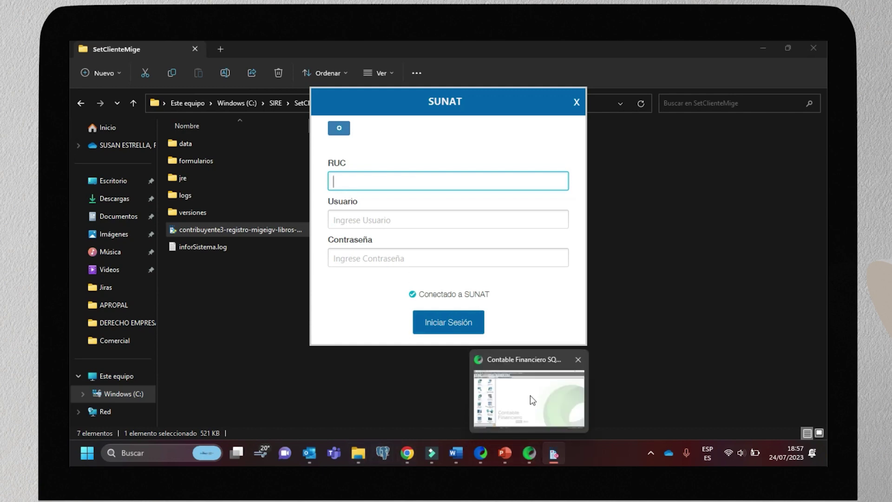
{"action": "left_click", "coordinate": [532, 401]}
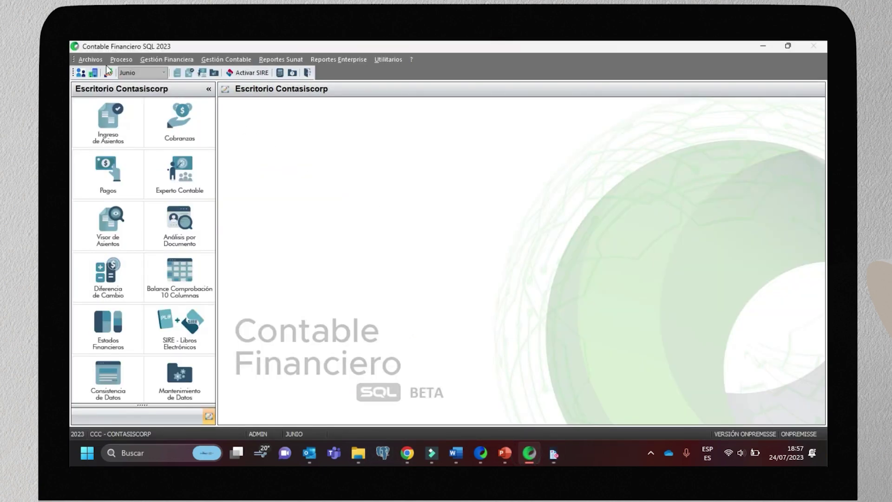
{"action": "left_click", "coordinate": [91, 59]}
{"action": "mouse_move", "coordinate": [108, 71]}
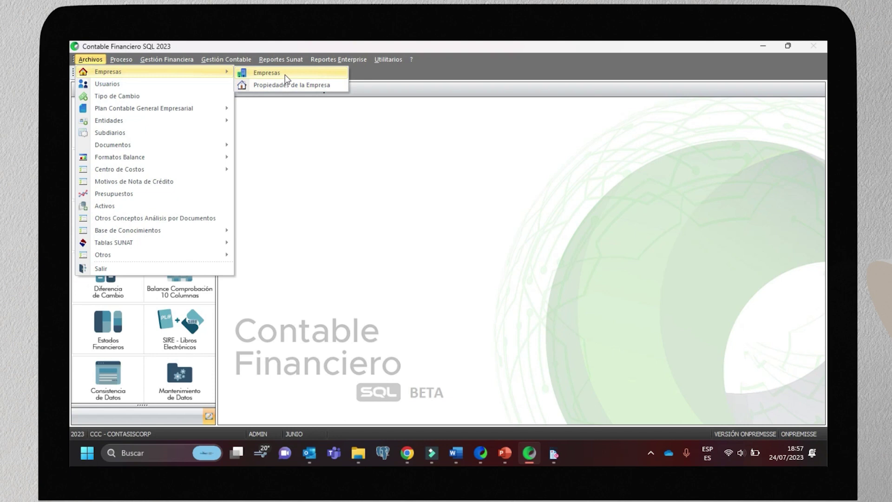
{"action": "left_click", "coordinate": [288, 85]}
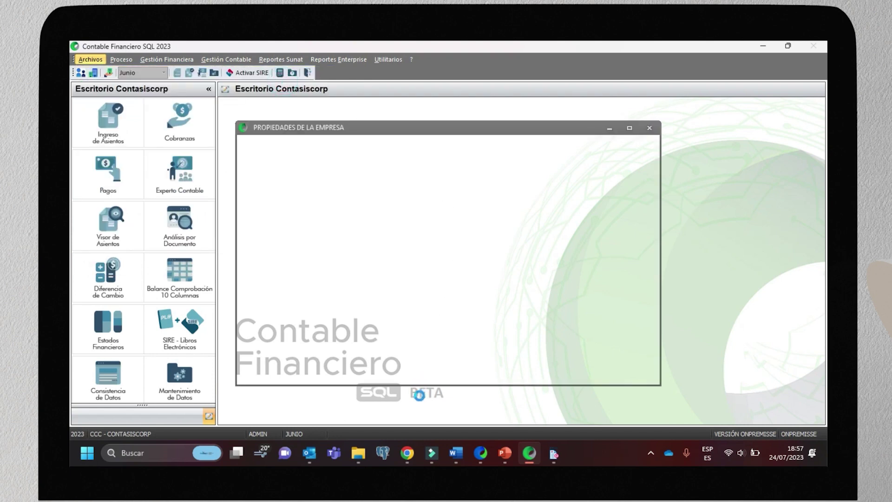
{"action": "double_click", "coordinate": [381, 184]}
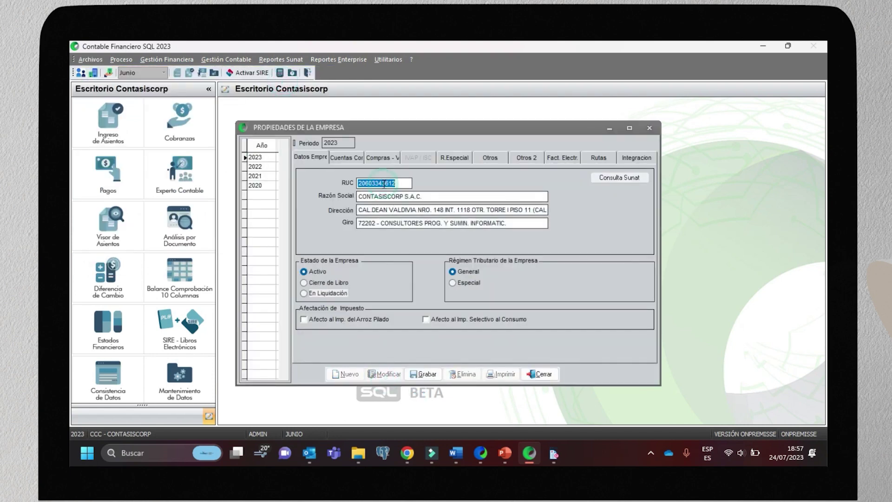
{"action": "key", "text": "Escape"}
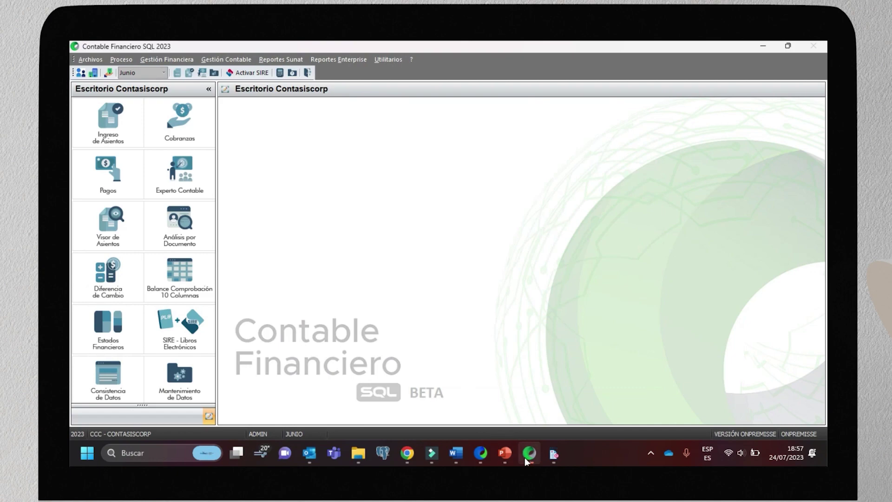
Return to the SUNAT client login, enter the company's RUC, the user name and the account password, and sign in.
{"action": "left_click", "coordinate": [554, 454]}
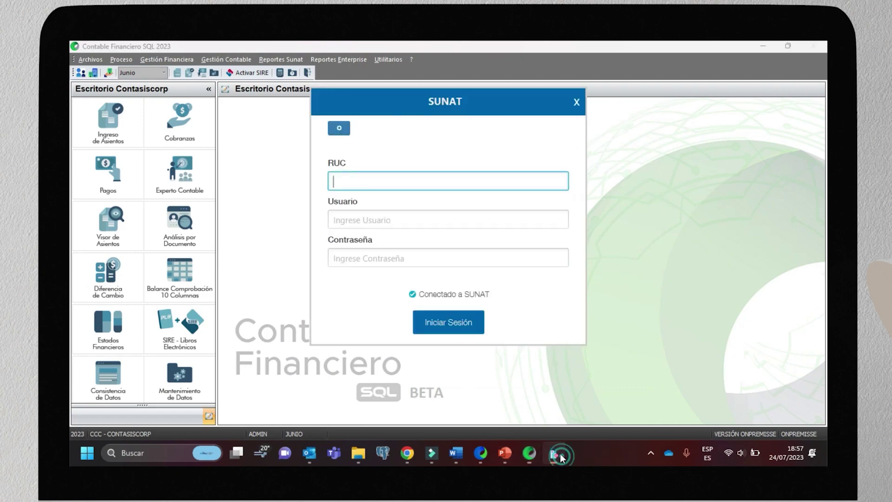
{"action": "left_click", "coordinate": [763, 46]}
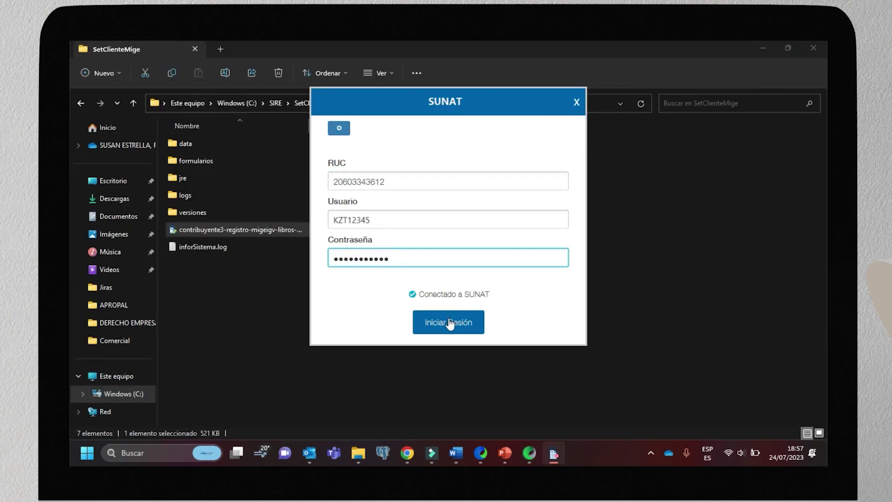
{"action": "left_click", "coordinate": [450, 324]}
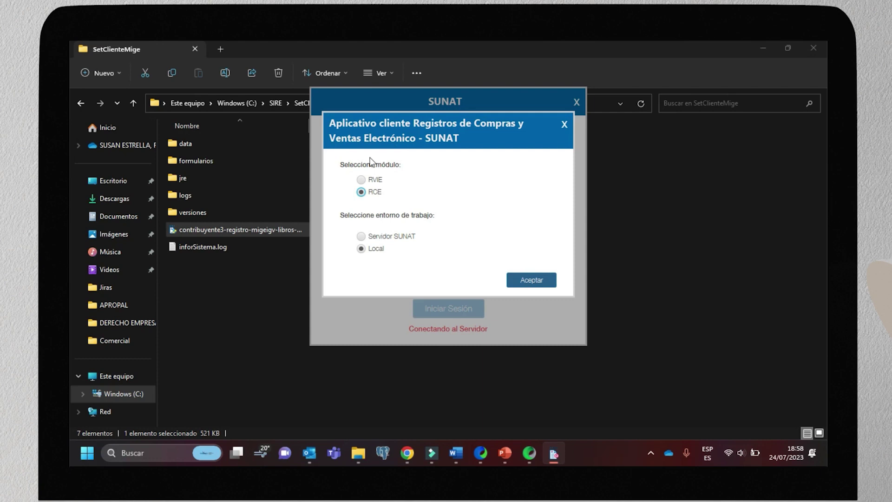
Choose the RCE module with the Local work environment and enter the SIRE client.
{"action": "left_click", "coordinate": [372, 181]}
{"action": "left_click", "coordinate": [370, 192]}
{"action": "left_click", "coordinate": [371, 184]}
{"action": "left_click", "coordinate": [371, 192]}
{"action": "left_click", "coordinate": [362, 192]}
{"action": "left_click", "coordinate": [528, 280]}
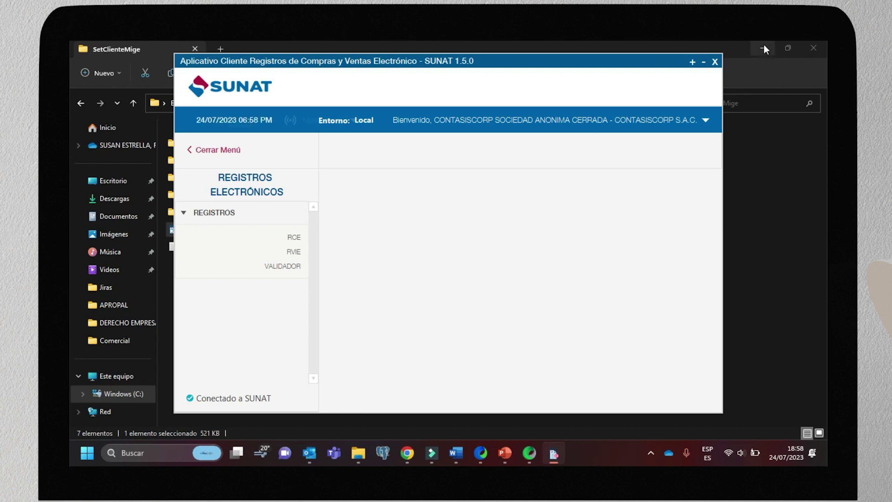
Open the RCE register for period 2023 JUN and agree to continue with the personalised file download.
{"action": "left_click", "coordinate": [292, 239]}
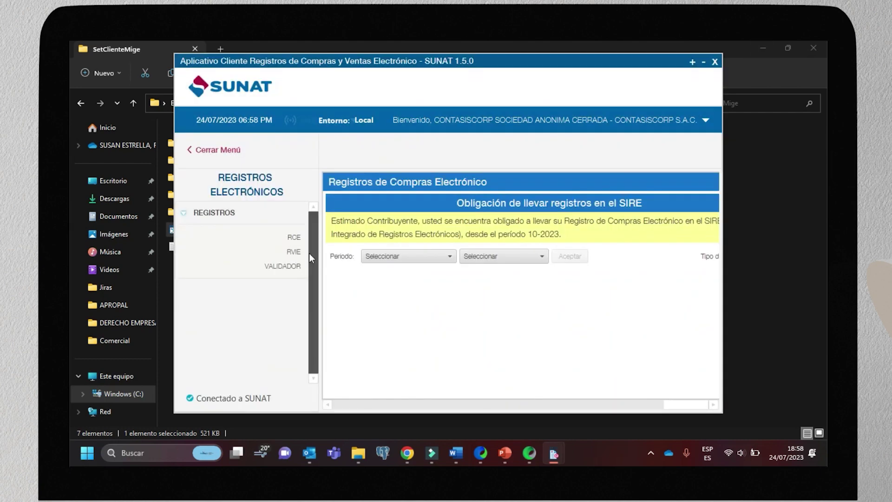
{"action": "left_click", "coordinate": [294, 251]}
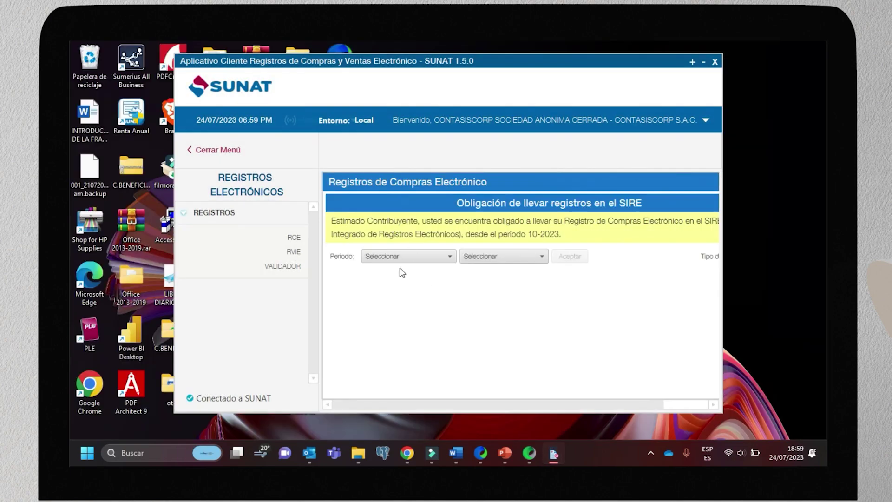
{"action": "left_click", "coordinate": [294, 240]}
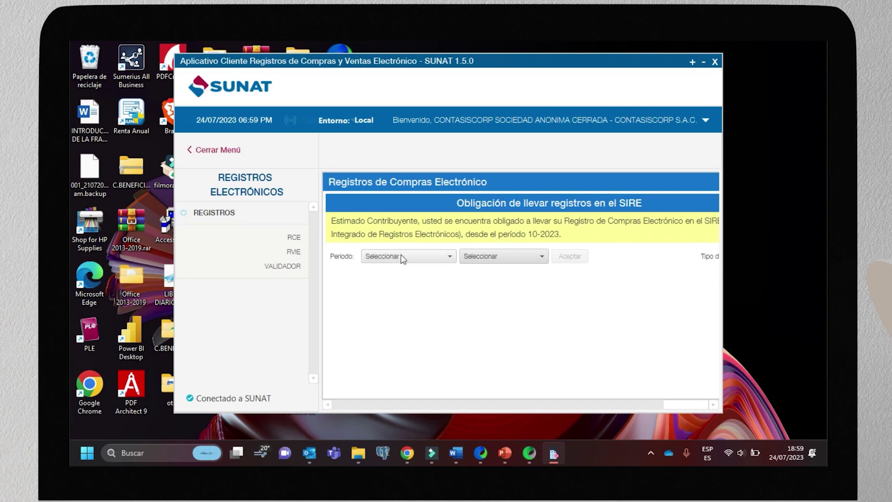
{"action": "left_click", "coordinate": [434, 259]}
{"action": "left_click", "coordinate": [374, 284]}
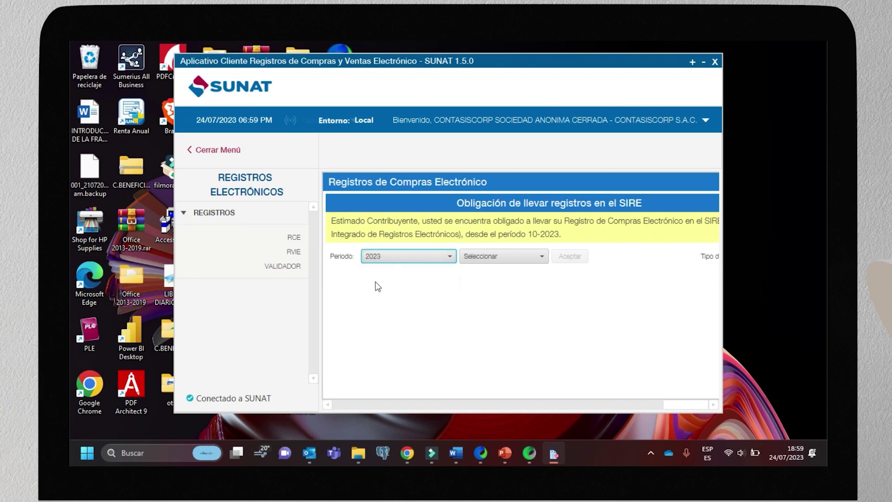
{"action": "left_click", "coordinate": [506, 257]}
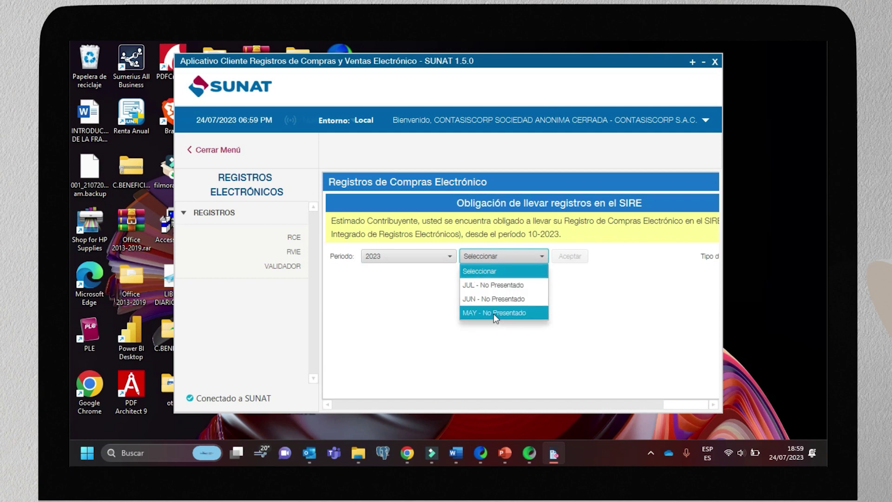
{"action": "left_click", "coordinate": [494, 299]}
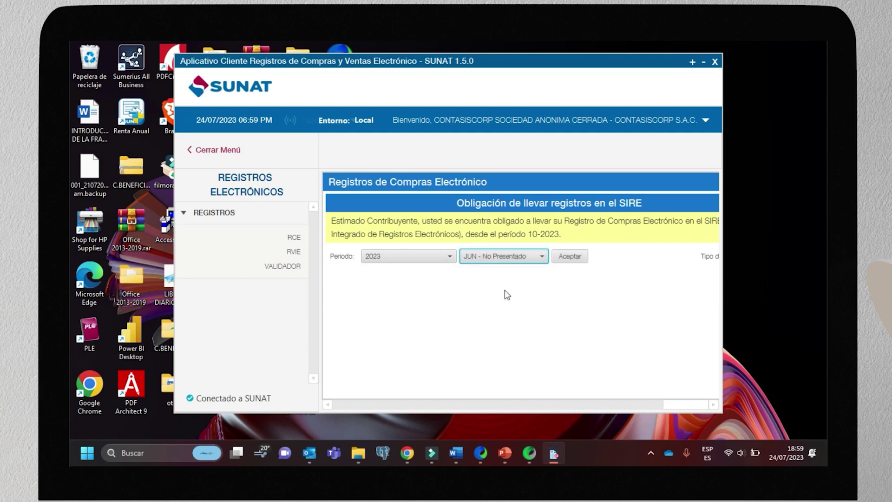
{"action": "left_click", "coordinate": [568, 260]}
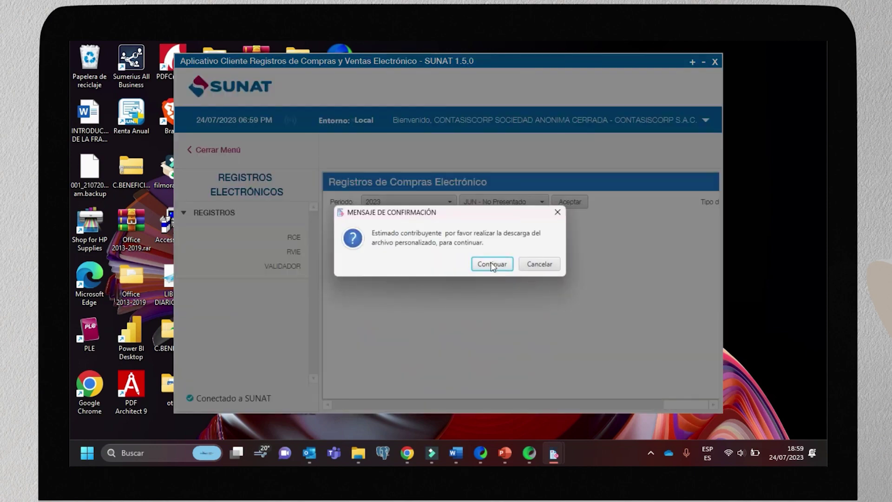
{"action": "left_click", "coordinate": [491, 264]}
Open the RVIE register and load the period 2023 JUN.
{"action": "left_click", "coordinate": [296, 255]}
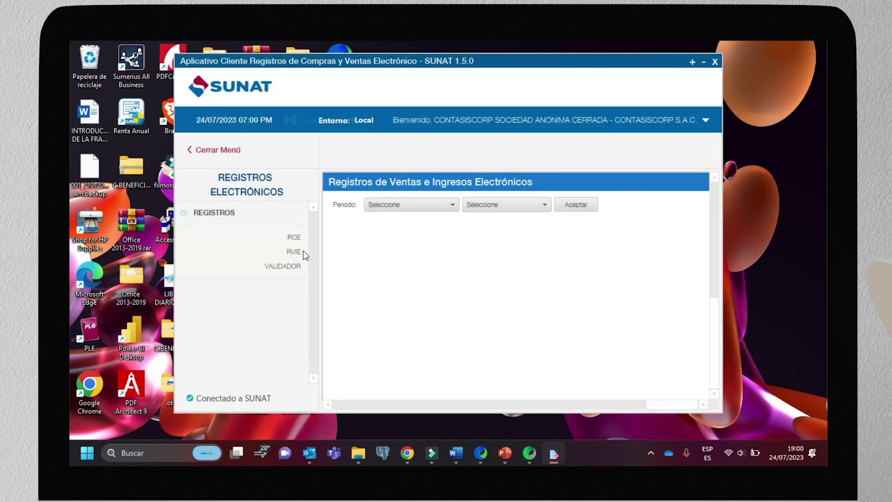
{"action": "left_click", "coordinate": [400, 204]}
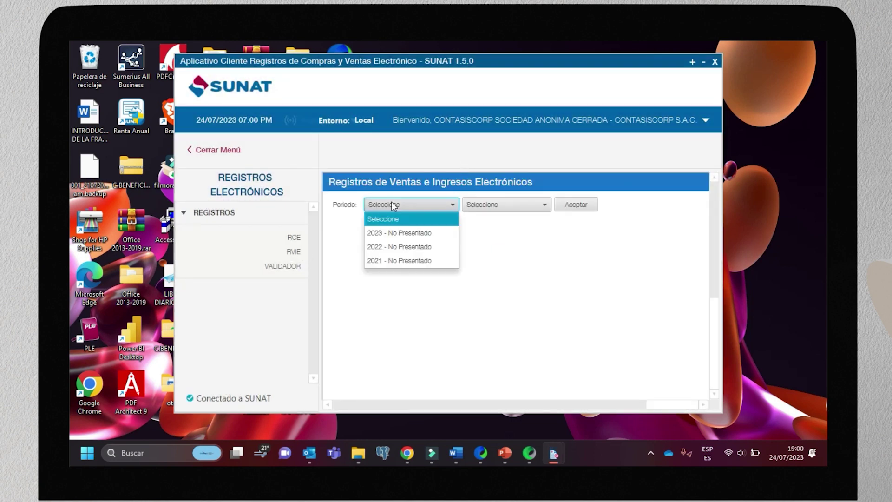
{"action": "left_click", "coordinate": [399, 234]}
{"action": "left_click", "coordinate": [504, 208]}
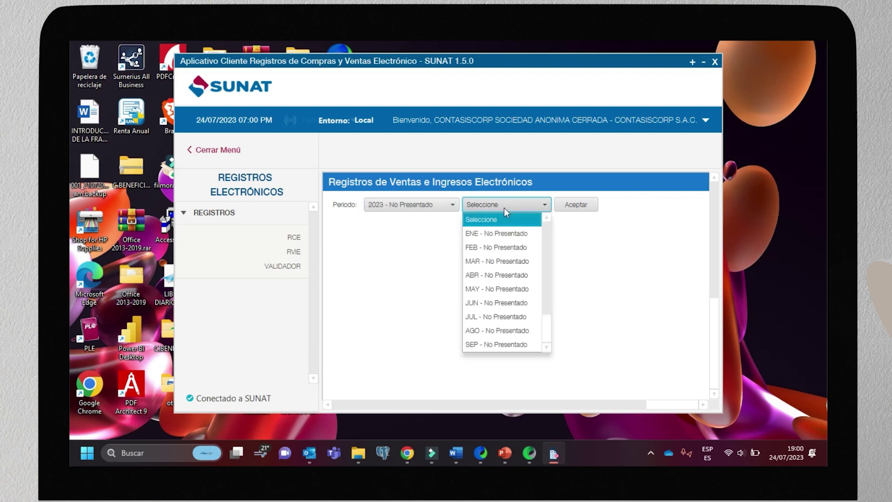
{"action": "left_click", "coordinate": [504, 303]}
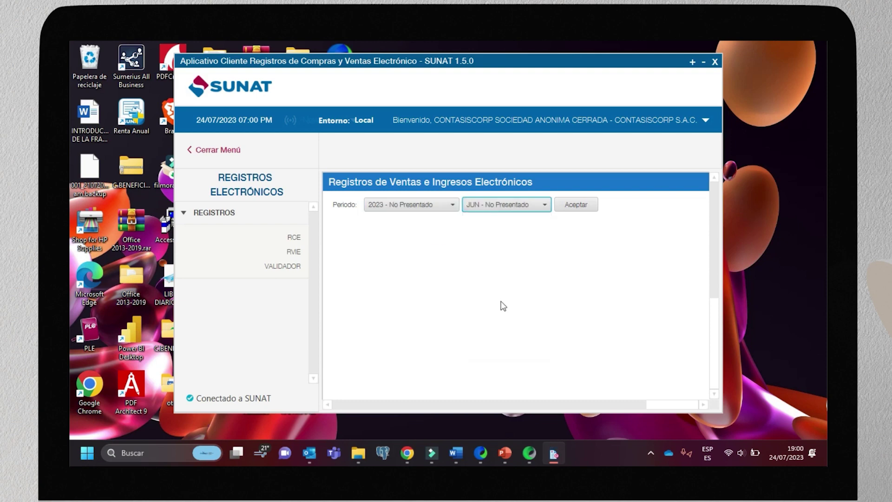
{"action": "left_click", "coordinate": [576, 209]}
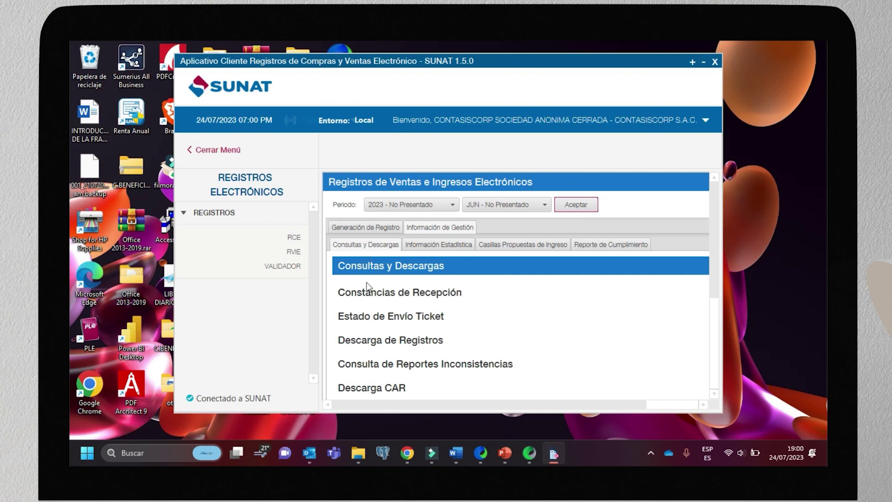
Examine the Consultas y Descargas options under the RVIE's Información de Gestión.
{"action": "scroll", "coordinate": [394, 279], "scroll_direction": "down", "scroll_amount": 1}
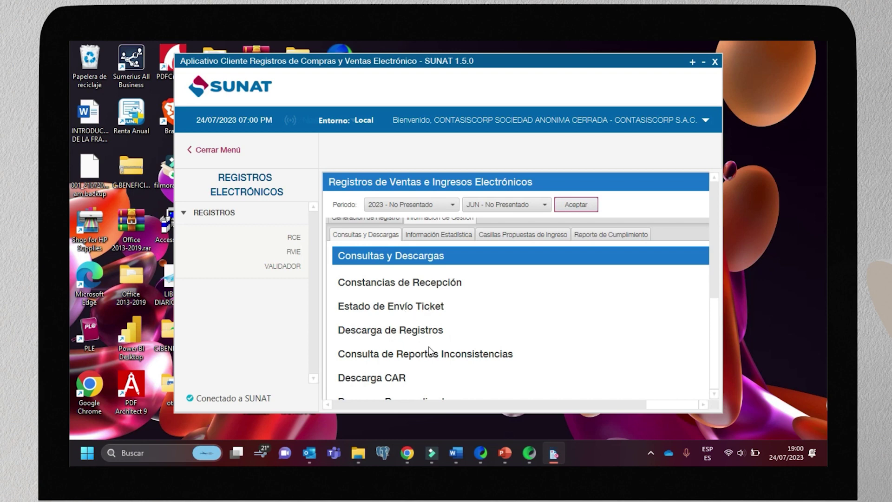
{"action": "scroll", "coordinate": [429, 354], "scroll_direction": "down", "scroll_amount": 1}
{"action": "scroll", "coordinate": [409, 356], "scroll_direction": "down", "scroll_amount": 1}
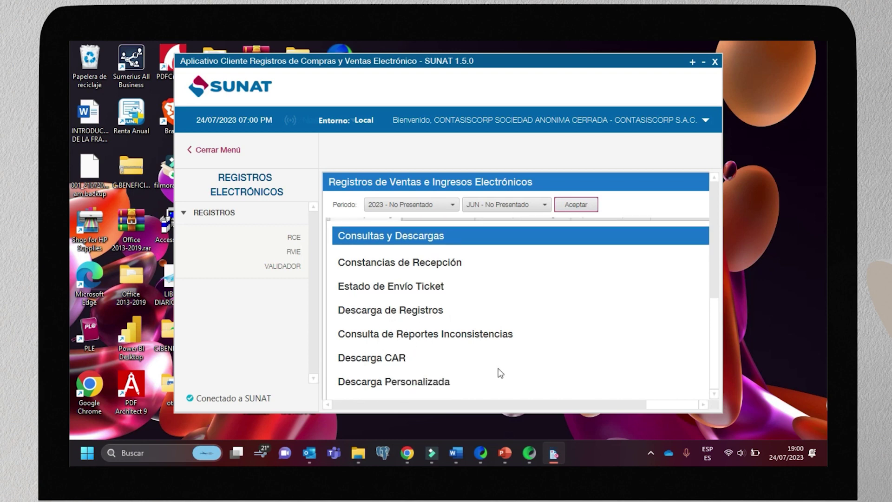
{"action": "scroll", "coordinate": [460, 365], "scroll_direction": "up", "scroll_amount": 3}
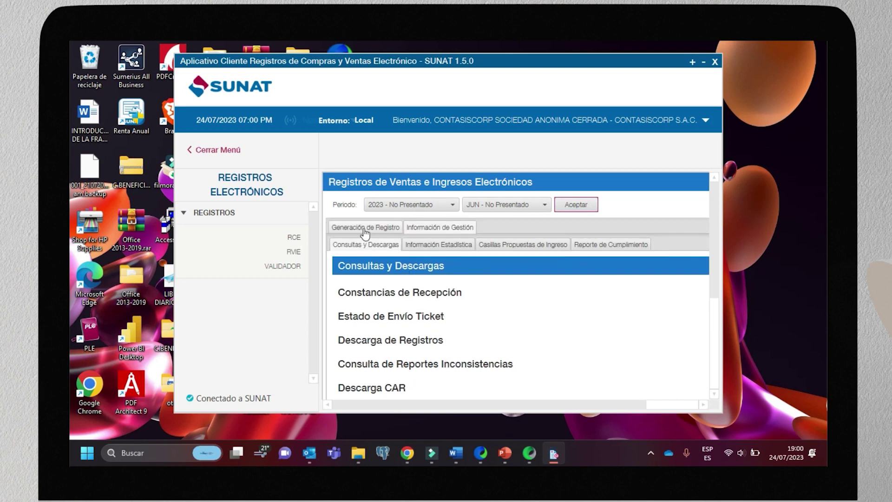
Show the Resumen de CP in the RVIE's Generación de Registro and enlarge the client window to nearly fill the screen.
{"action": "left_click", "coordinate": [367, 231]}
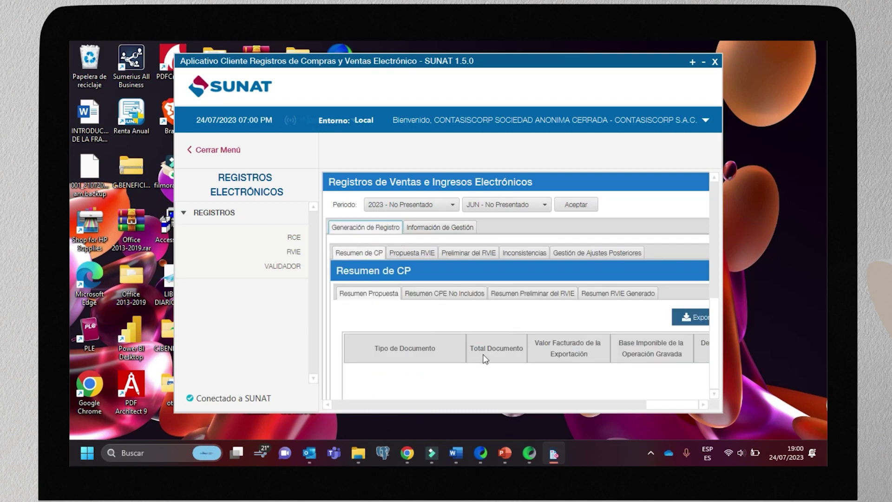
{"action": "scroll", "coordinate": [487, 358], "scroll_direction": "down", "scroll_amount": 4}
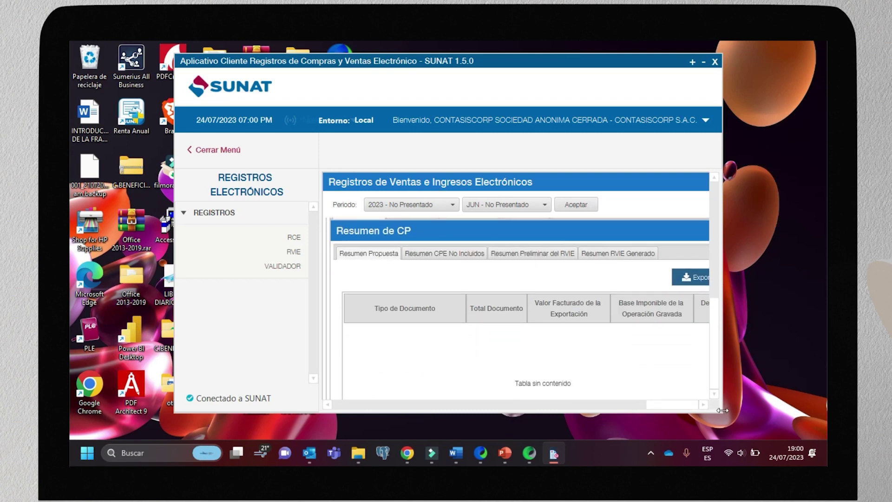
{"action": "left_click_drag", "start_coordinate": [723, 411], "coordinate": [821, 426]}
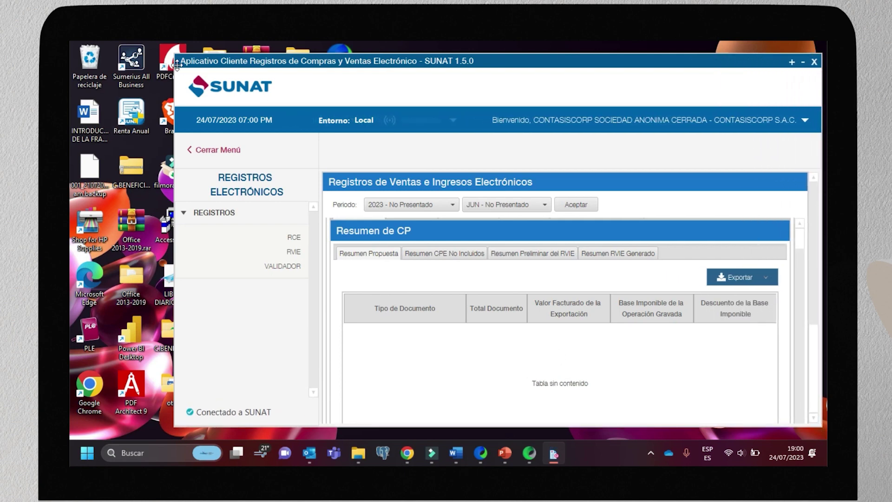
{"action": "left_click_drag", "start_coordinate": [174, 424], "coordinate": [76, 413]}
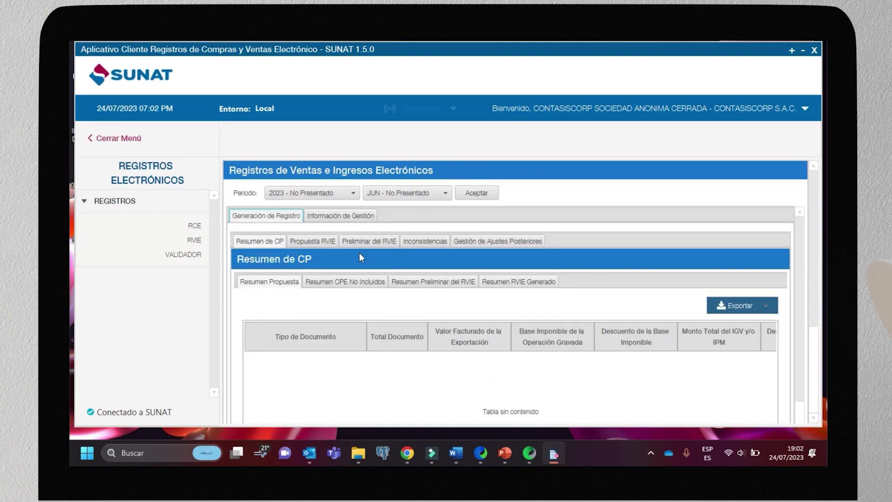
{"action": "scroll", "coordinate": [507, 376], "scroll_direction": "down", "scroll_amount": 1}
{"action": "scroll", "coordinate": [510, 390], "scroll_direction": "up", "scroll_amount": 1}
Open Propuesta RVIE and look over its search filters and document table.
{"action": "left_click", "coordinate": [314, 242]}
{"action": "scroll", "coordinate": [494, 336], "scroll_direction": "down", "scroll_amount": 5}
{"action": "scroll", "coordinate": [465, 349], "scroll_direction": "down", "scroll_amount": 5}
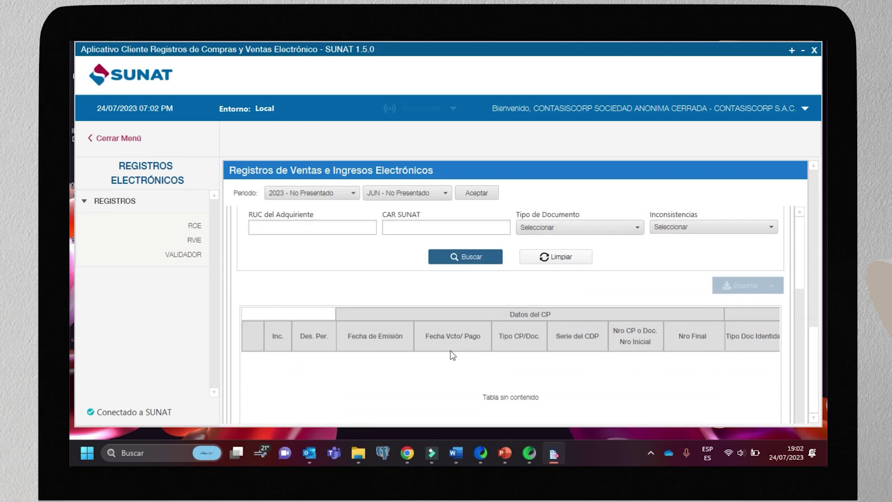
Open Descarga Personalizada in the RVIE's Información de Gestión and refresh its list of downloadable information.
{"action": "scroll", "coordinate": [457, 359], "scroll_direction": "up", "scroll_amount": 2}
{"action": "scroll", "coordinate": [456, 359], "scroll_direction": "up", "scroll_amount": 8}
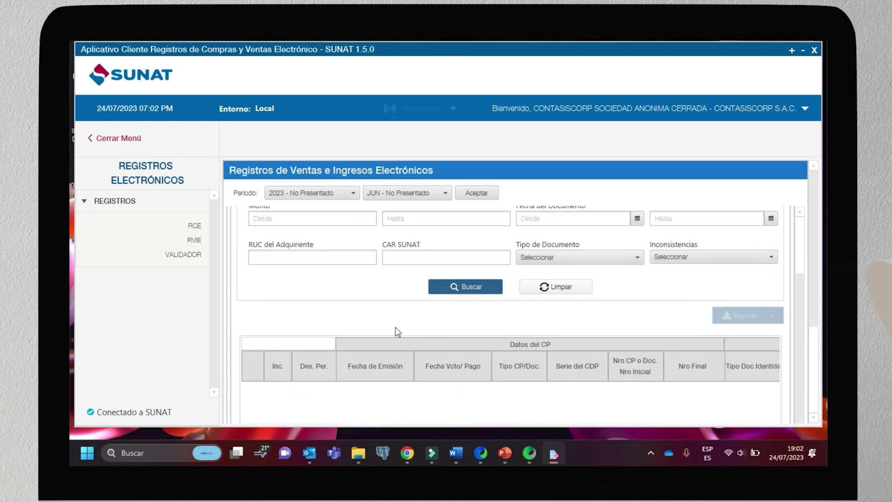
{"action": "left_click", "coordinate": [266, 216]}
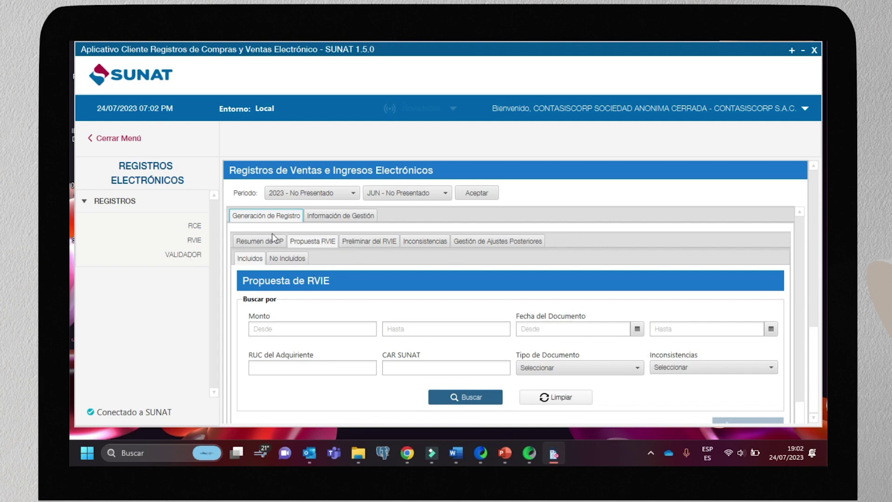
{"action": "left_click", "coordinate": [325, 218]}
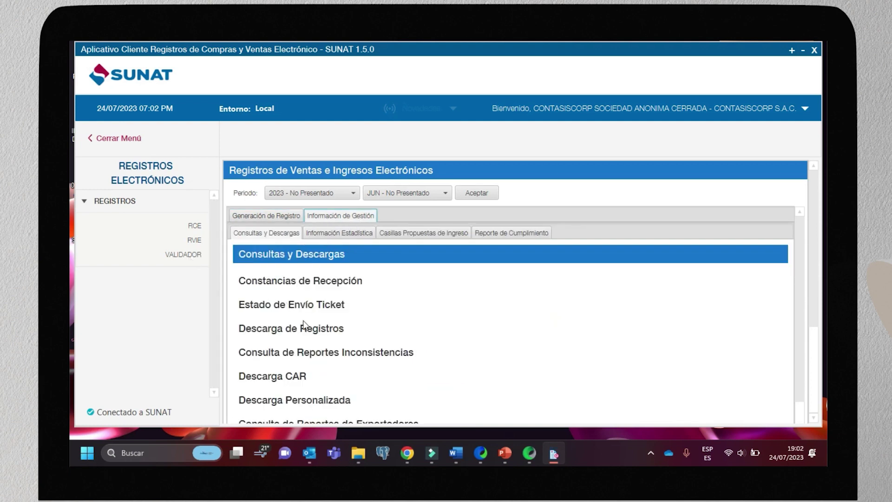
{"action": "scroll", "coordinate": [308, 338], "scroll_direction": "down", "scroll_amount": 1}
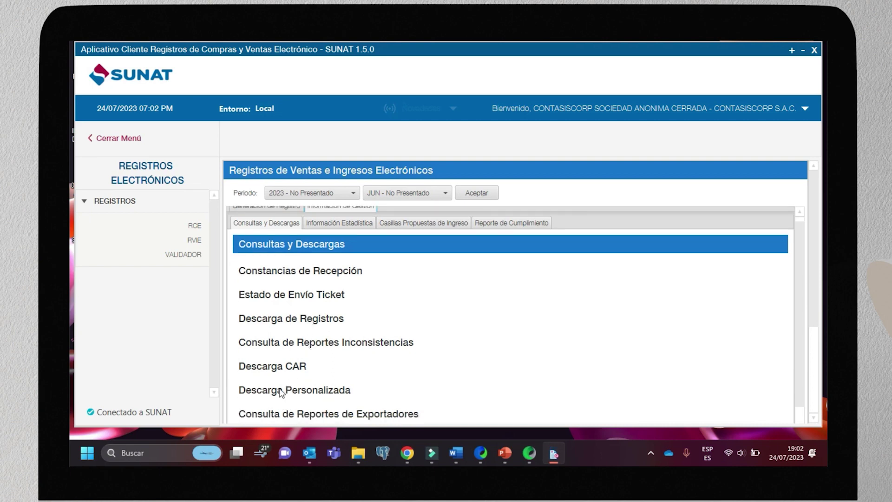
{"action": "left_click", "coordinate": [281, 391]}
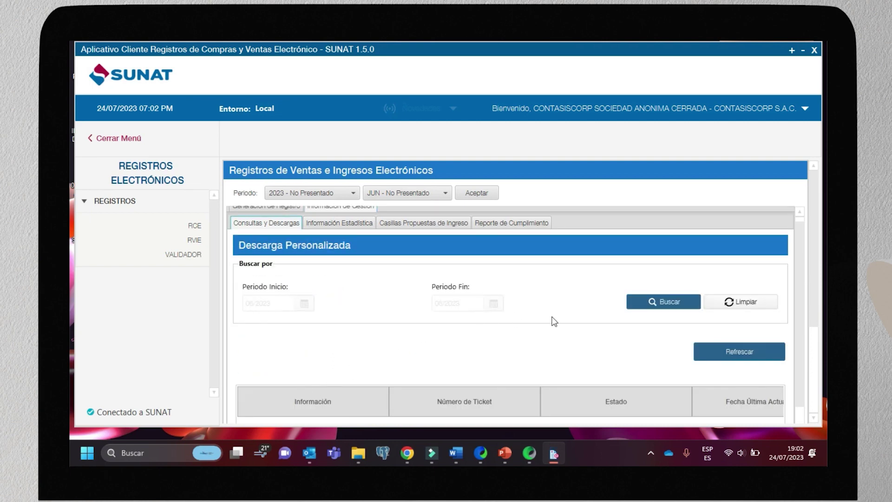
{"action": "left_click", "coordinate": [721, 357]}
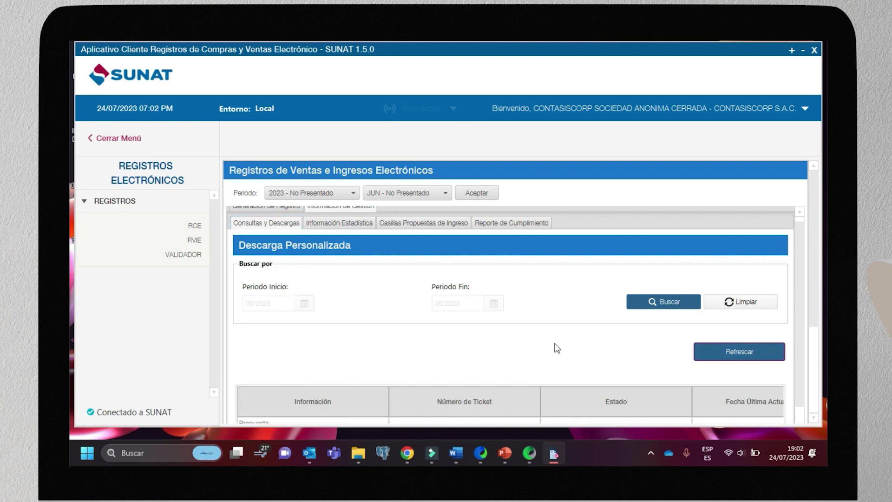
Request the Propuesta information in the Descarga Personalizada table and accept the assigned ticket.
{"action": "scroll", "coordinate": [616, 360], "scroll_direction": "down", "scroll_amount": 1}
{"action": "scroll", "coordinate": [613, 359], "scroll_direction": "down", "scroll_amount": 3}
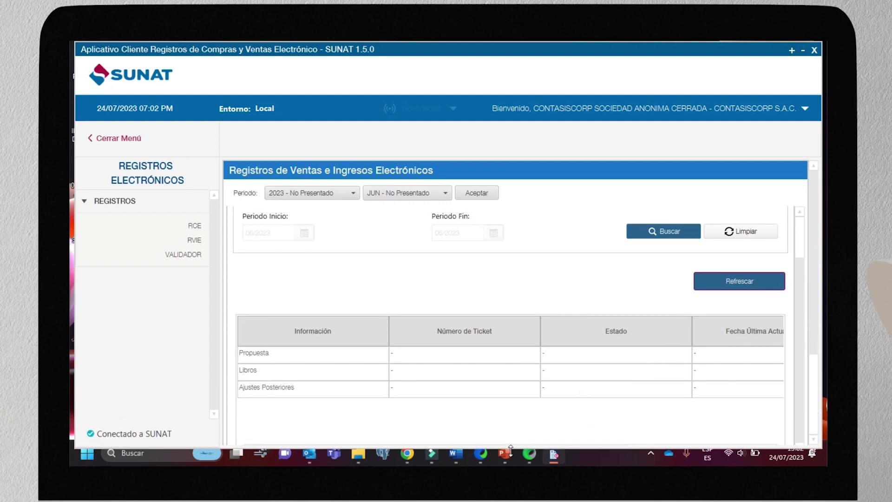
{"action": "mouse_move", "coordinate": [509, 462]}
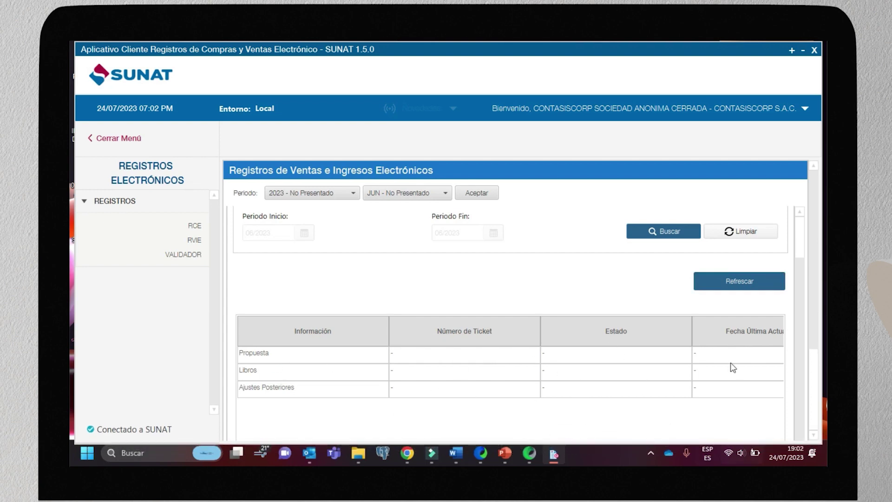
{"action": "scroll", "coordinate": [671, 291], "scroll_direction": "down", "scroll_amount": 2}
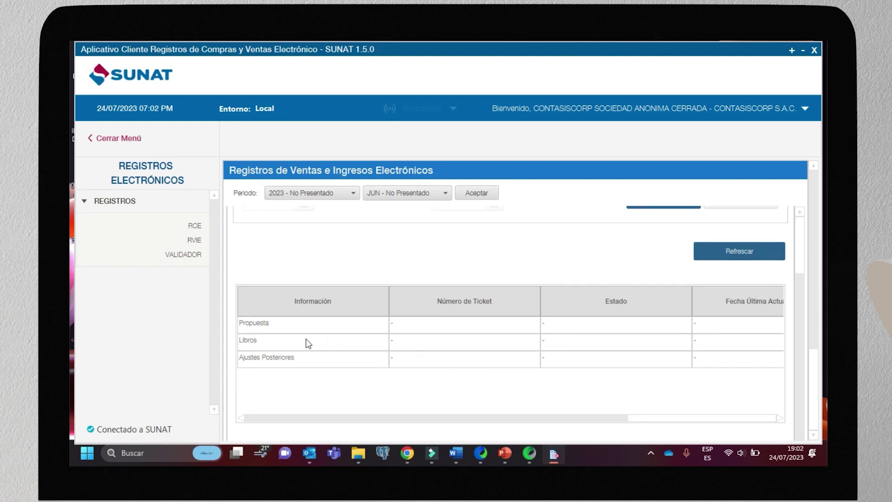
{"action": "left_click_drag", "start_coordinate": [320, 416], "coordinate": [528, 426]}
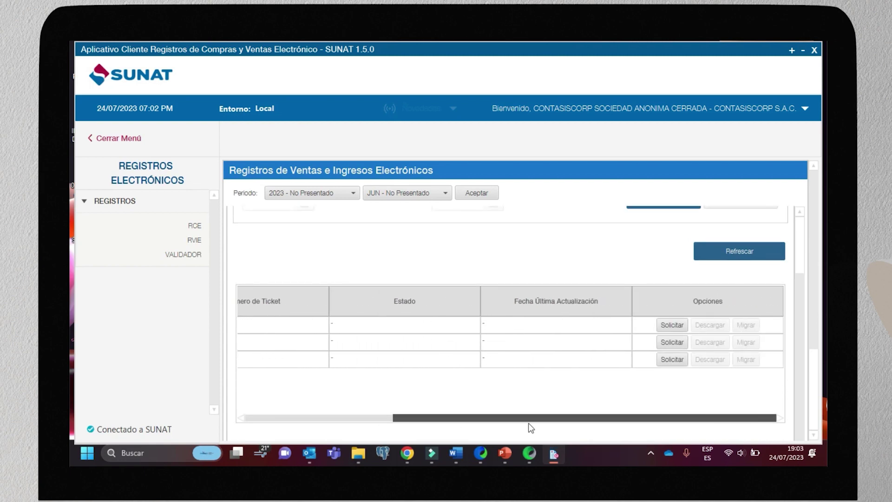
{"action": "left_click", "coordinate": [672, 325]}
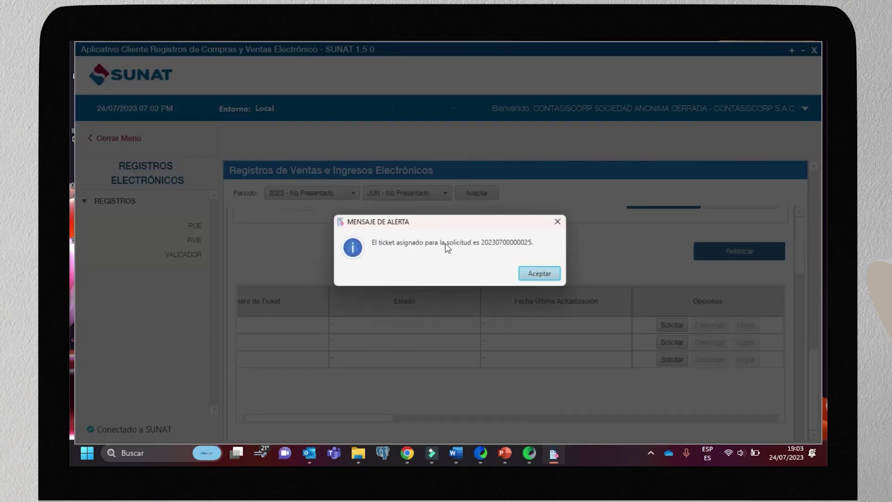
{"action": "left_click", "coordinate": [529, 272]}
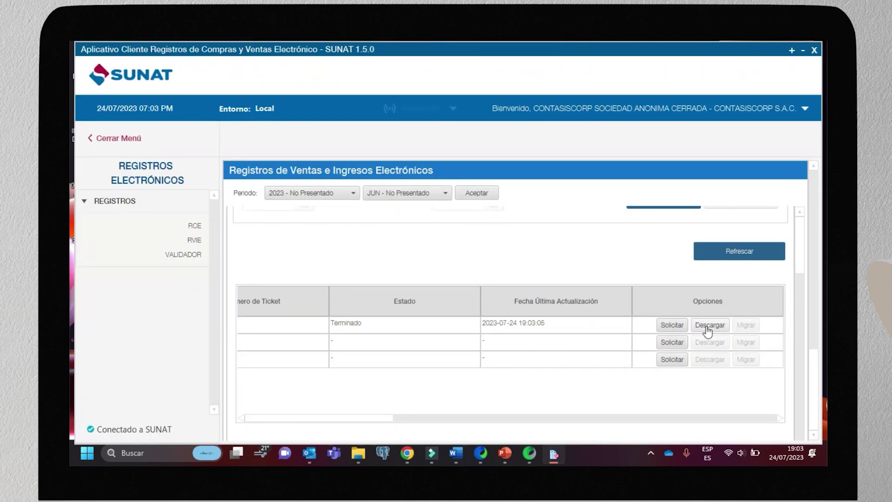
Download the requested Propuesta and migrate its data into the client.
{"action": "left_click", "coordinate": [708, 327]}
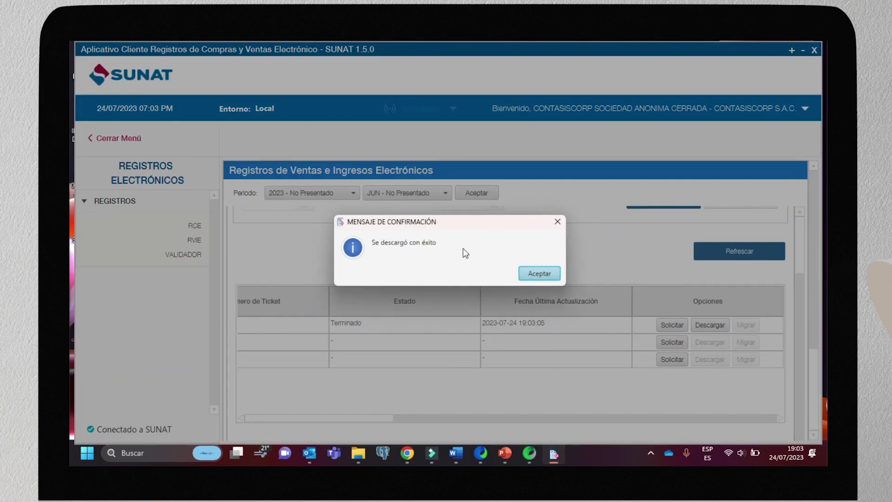
{"action": "left_click", "coordinate": [539, 274]}
{"action": "left_click", "coordinate": [746, 327]}
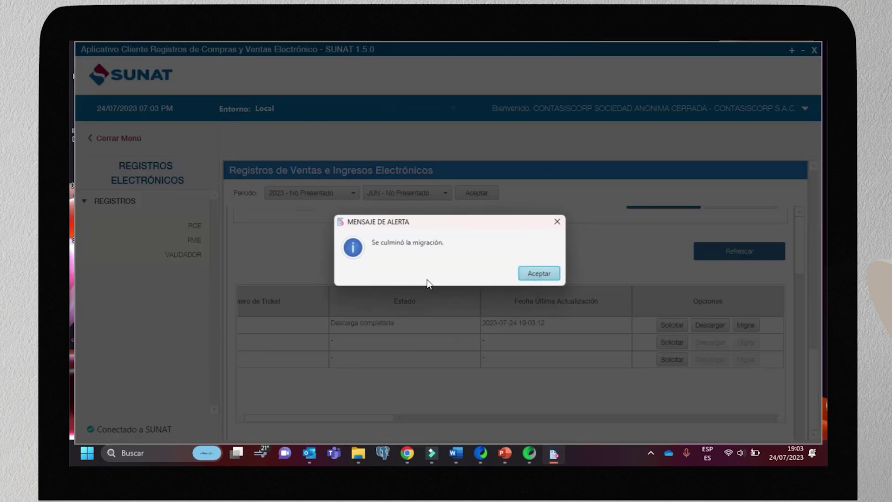
{"action": "left_click", "coordinate": [537, 276]}
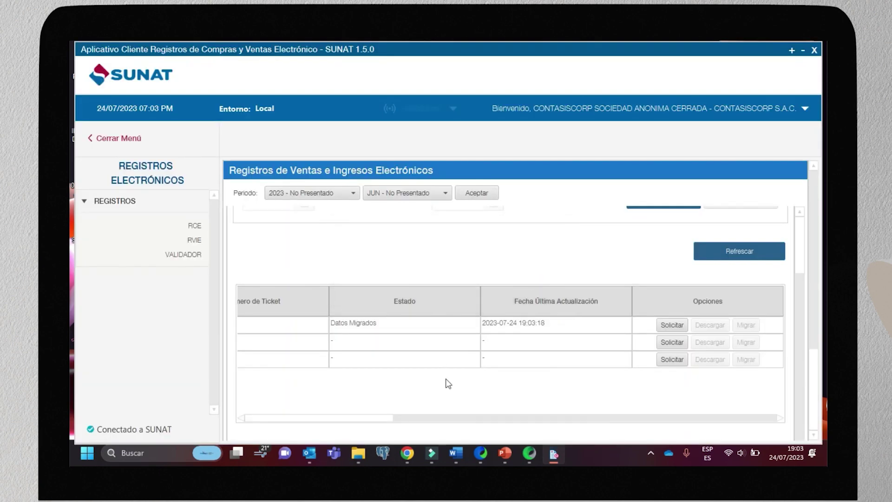
Check the Propuesta row's ticket and status, and show the Resumen Propuesta under Generación de Registro.
{"action": "left_click_drag", "start_coordinate": [456, 418], "coordinate": [273, 412]}
{"action": "scroll", "coordinate": [439, 344], "scroll_direction": "up", "scroll_amount": 1}
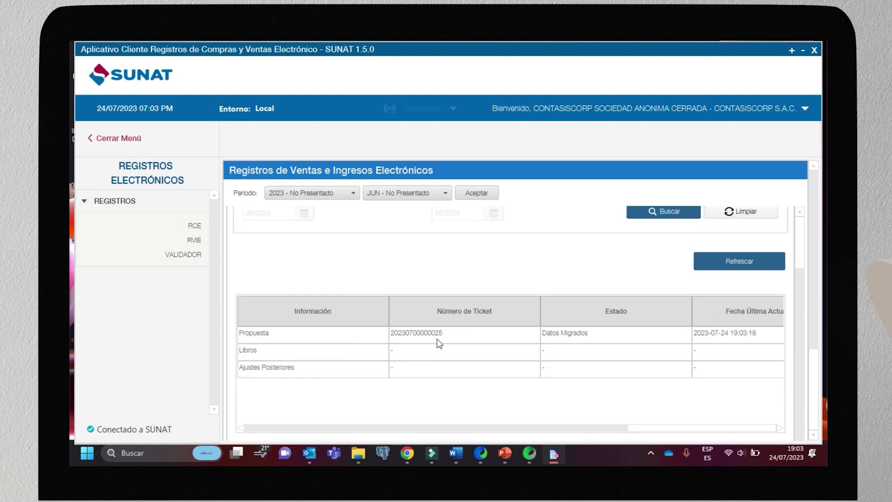
{"action": "scroll", "coordinate": [350, 277], "scroll_direction": "up", "scroll_amount": 4}
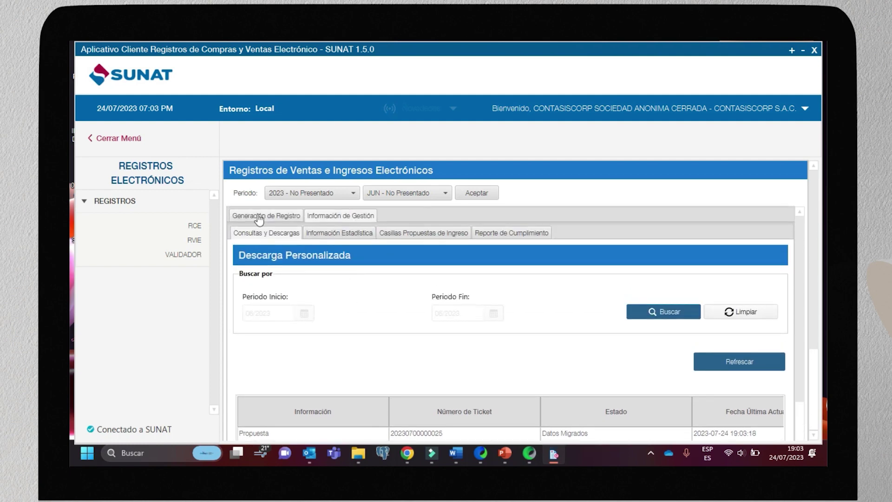
{"action": "left_click", "coordinate": [279, 217]}
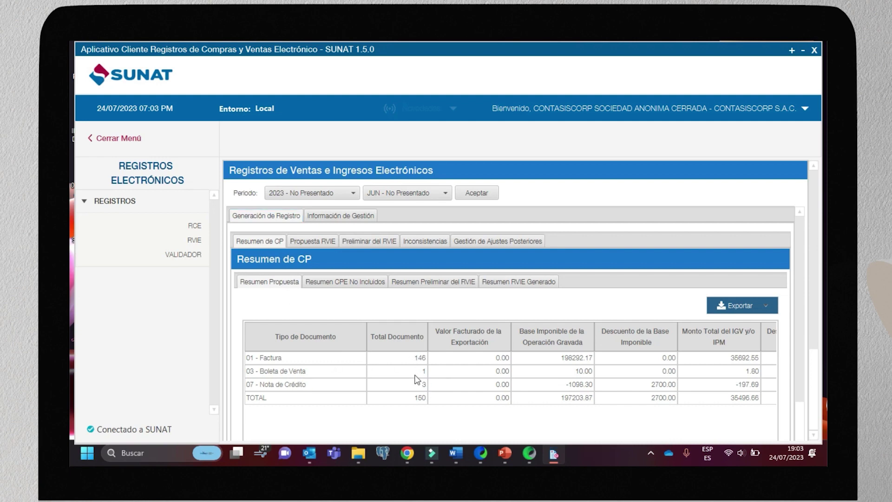
Look through the migrated sales documents listed in Propuesta RVIE.
{"action": "left_click", "coordinate": [311, 241]}
{"action": "scroll", "coordinate": [413, 353], "scroll_direction": "down", "scroll_amount": 3}
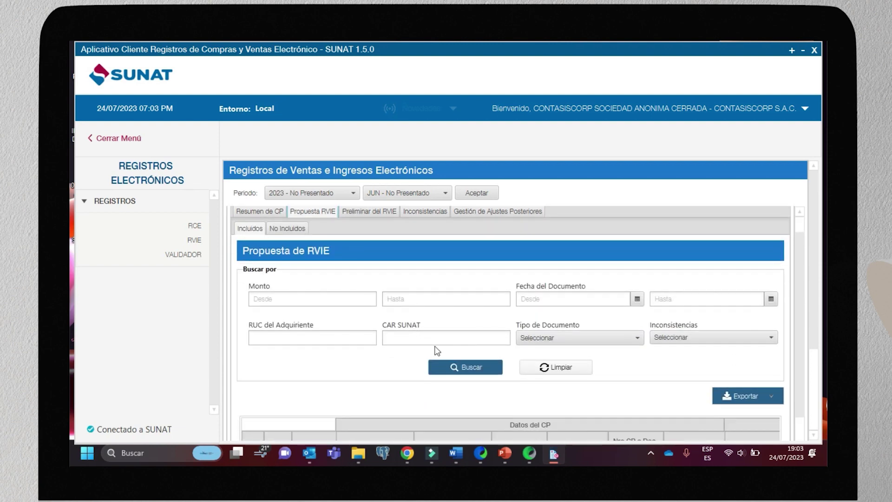
{"action": "scroll", "coordinate": [441, 354], "scroll_direction": "down", "scroll_amount": 3}
{"action": "scroll", "coordinate": [445, 372], "scroll_direction": "down", "scroll_amount": 10}
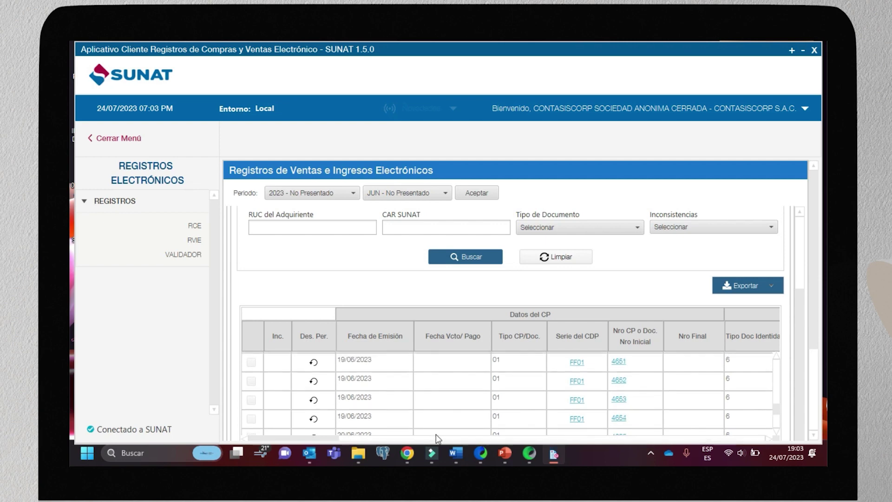
{"action": "scroll", "coordinate": [437, 438], "scroll_direction": "down", "scroll_amount": 1}
{"action": "scroll", "coordinate": [449, 376], "scroll_direction": "up", "scroll_amount": 3}
{"action": "scroll", "coordinate": [463, 369], "scroll_direction": "up", "scroll_amount": 10}
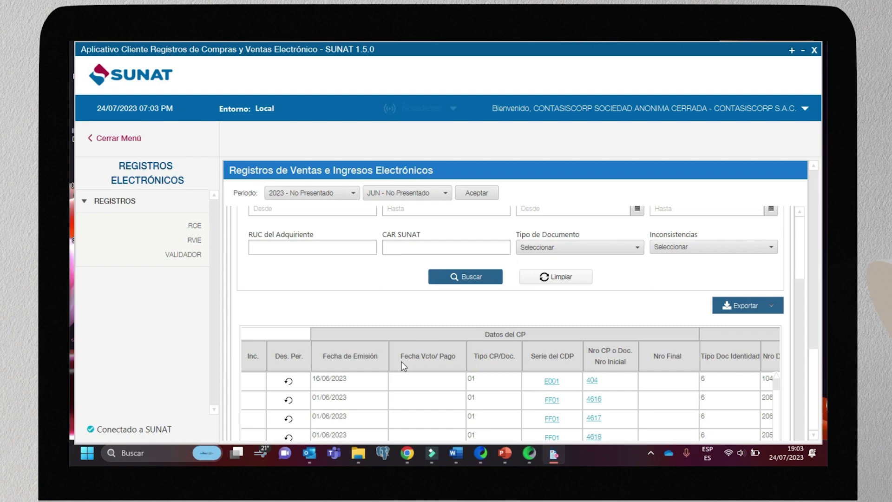
{"action": "scroll", "coordinate": [312, 261], "scroll_direction": "up", "scroll_amount": 1}
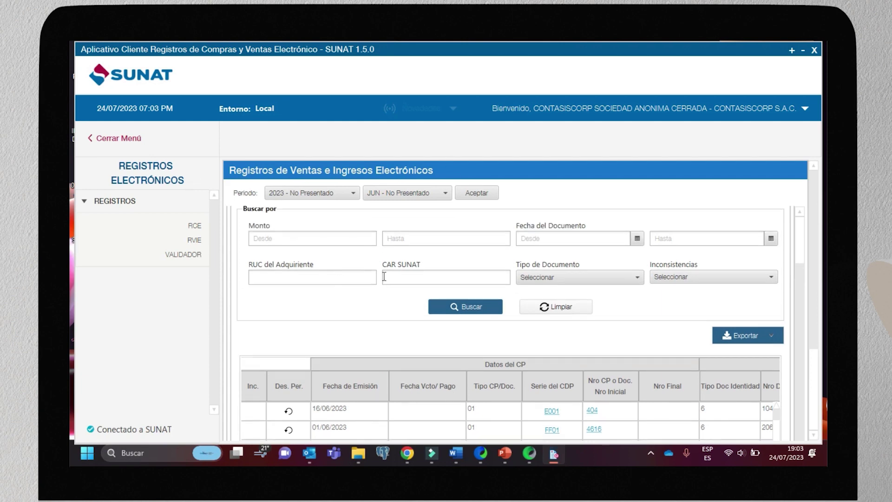
{"action": "scroll", "coordinate": [471, 330], "scroll_direction": "down", "scroll_amount": 4}
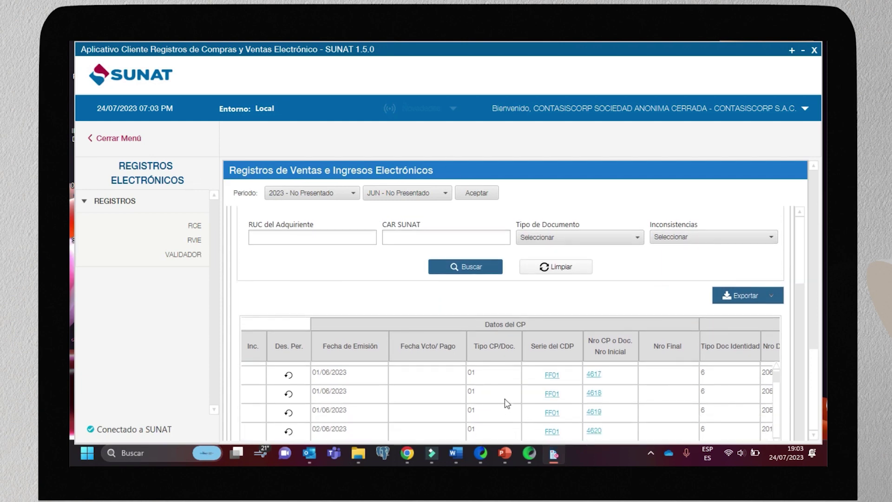
Switch to Contable Financiero SQL 2023 and open the SIRE - Libros Electrónicos PLE 5.4 generator.
{"action": "mouse_move", "coordinate": [531, 453]}
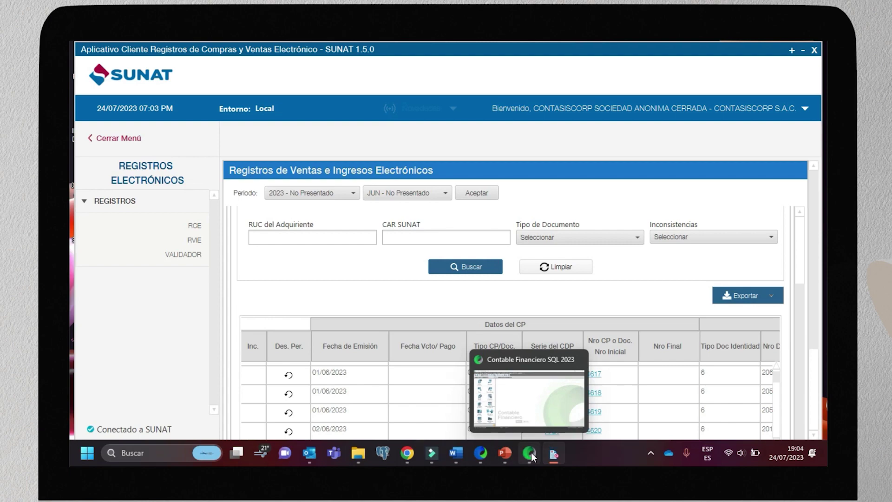
{"action": "left_click", "coordinate": [529, 454]}
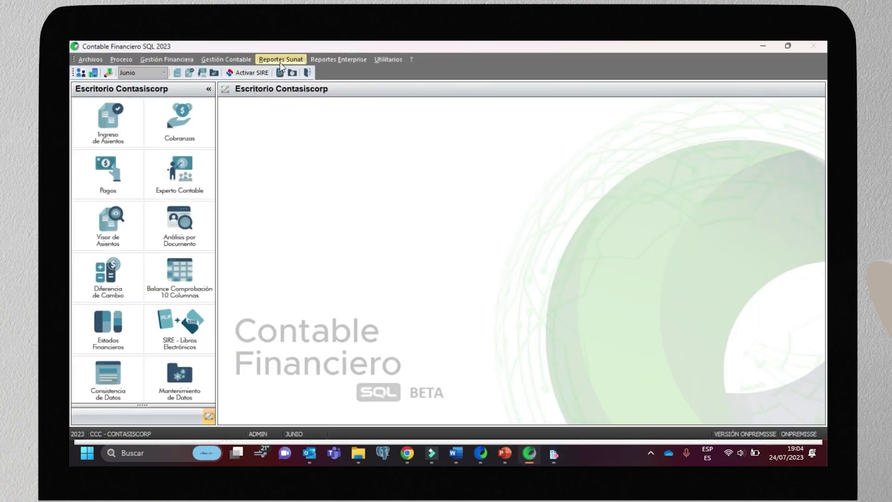
{"action": "left_click", "coordinate": [300, 58]}
{"action": "left_click", "coordinate": [298, 85]}
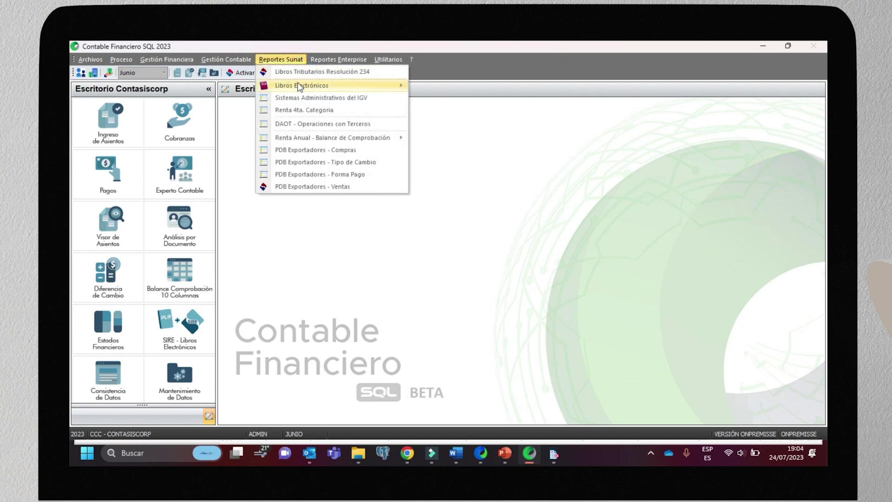
{"action": "left_click", "coordinate": [496, 87]}
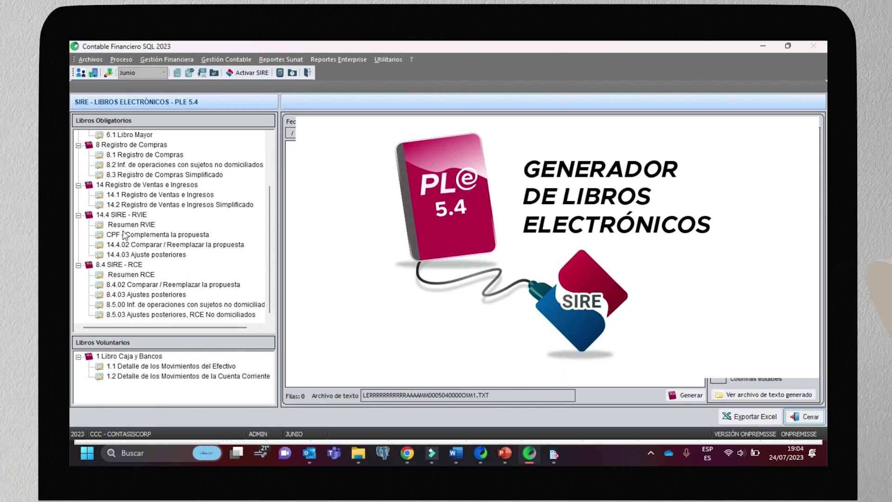
Show 8.4.02 Comparar / Reemplazar la propuesta under SIRE - RCE and look through its purchase rows.
{"action": "left_click", "coordinate": [122, 215]}
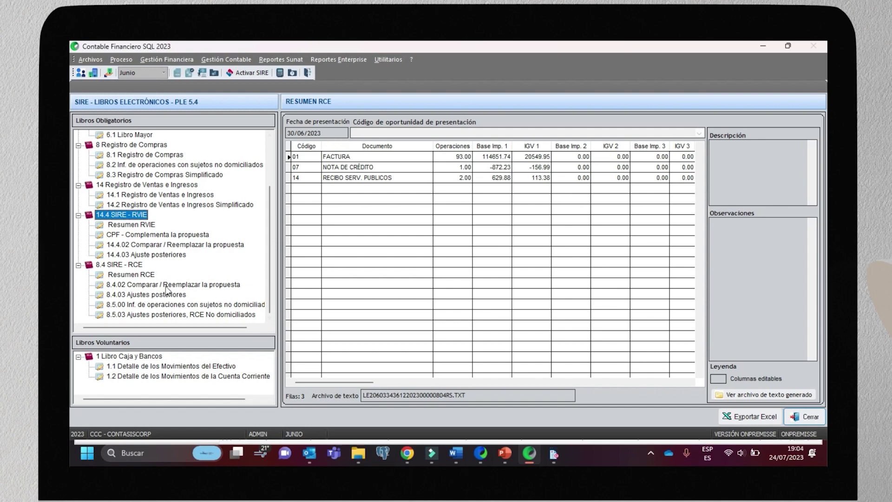
{"action": "left_click", "coordinate": [120, 285]}
{"action": "left_click", "coordinate": [410, 203]}
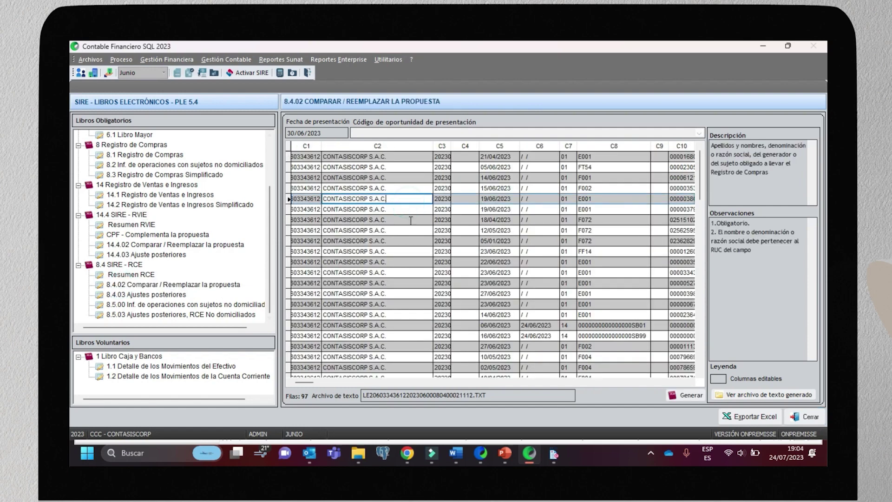
{"action": "scroll", "coordinate": [410, 203], "scroll_direction": "down", "scroll_amount": 9}
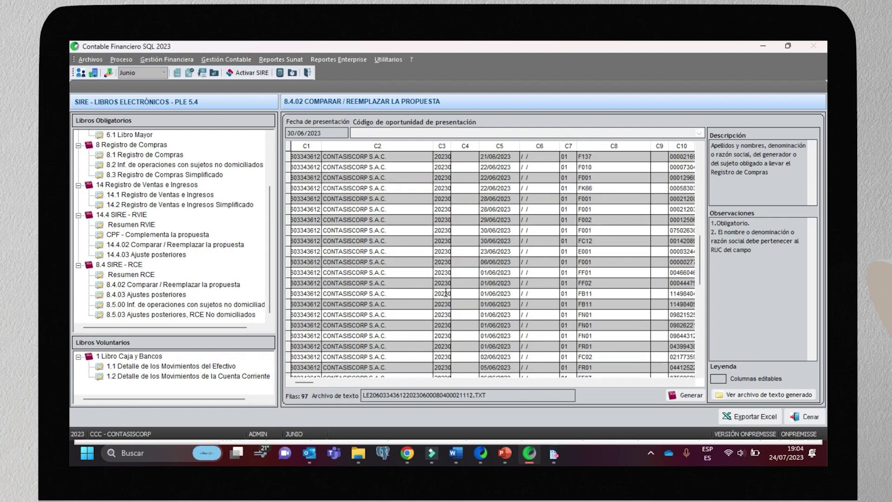
{"action": "scroll", "coordinate": [445, 278], "scroll_direction": "down", "scroll_amount": 10}
{"action": "scroll", "coordinate": [454, 307], "scroll_direction": "up", "scroll_amount": 15}
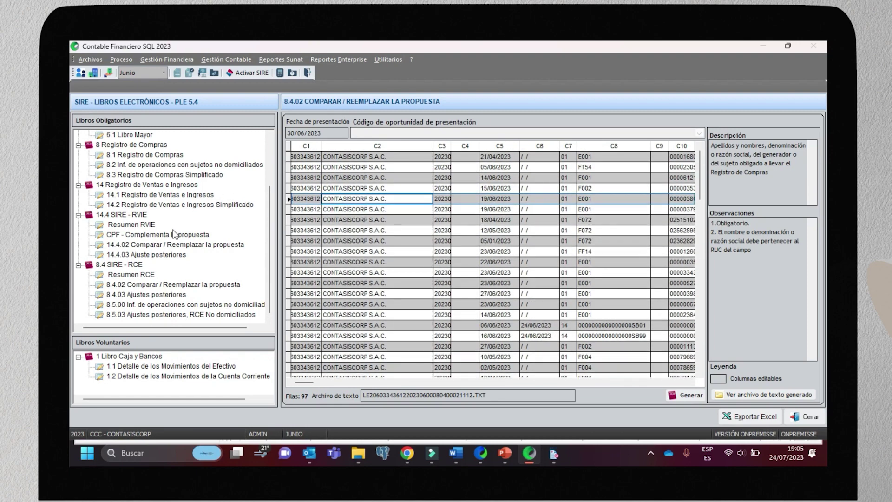
Show 14.4.02 Comparar / Reemplazar la propuesta under SIRE - RVIE, look through its rows and highlight its text file name without the extension.
{"action": "left_click", "coordinate": [125, 246]}
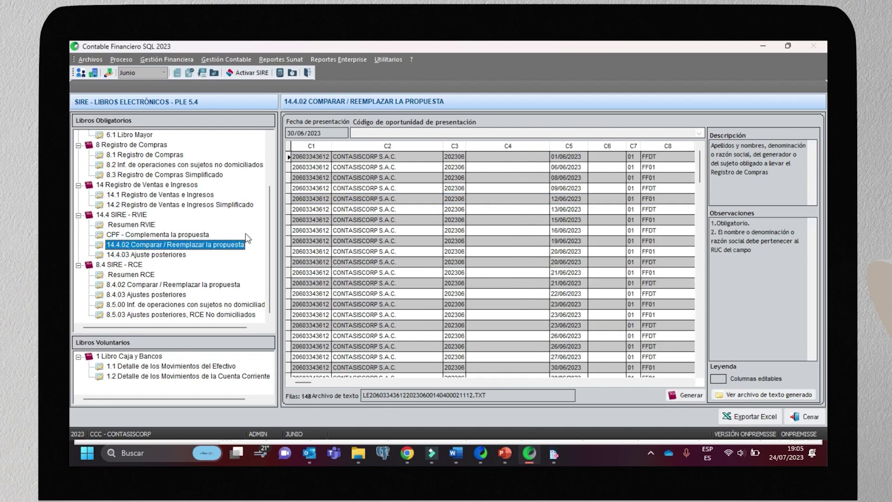
{"action": "left_click", "coordinate": [486, 220]}
{"action": "scroll", "coordinate": [498, 278], "scroll_direction": "down", "scroll_amount": 8}
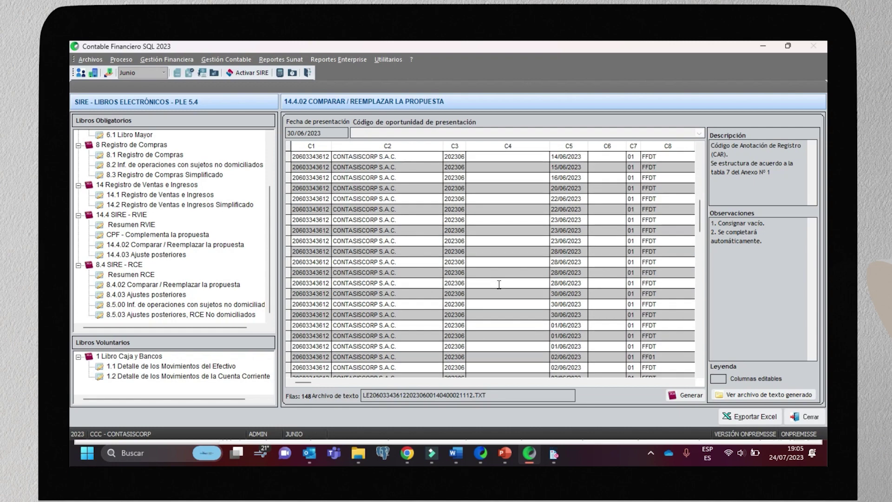
{"action": "scroll", "coordinate": [508, 299], "scroll_direction": "down", "scroll_amount": 10}
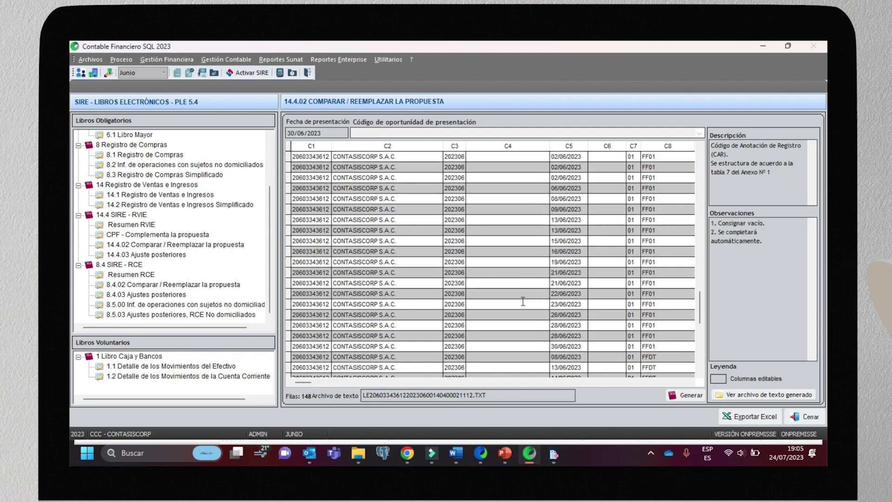
{"action": "left_click_drag", "start_coordinate": [363, 396], "coordinate": [389, 395]}
{"action": "left_click_drag", "start_coordinate": [451, 398], "coordinate": [473, 398]}
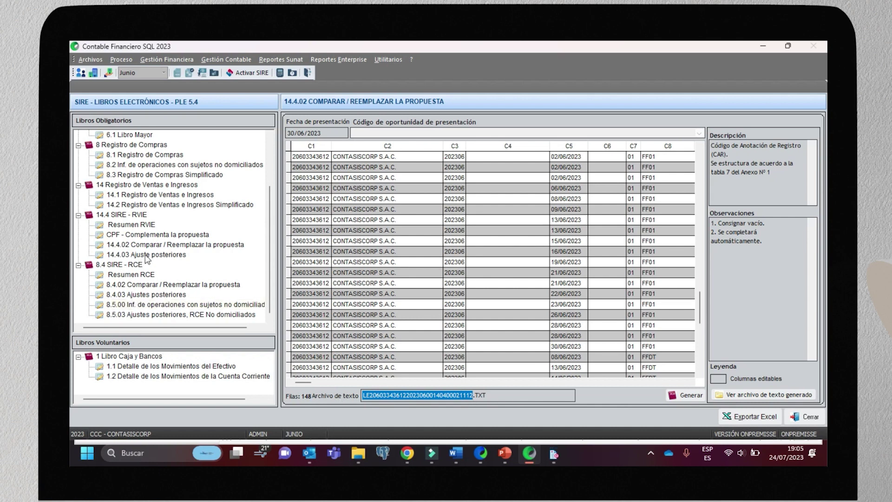
Generate the text files for the sales book 14.4.02 and the purchases book 8.4.02 Comparar / Reemplazar la propuesta.
{"action": "left_click", "coordinate": [684, 394]}
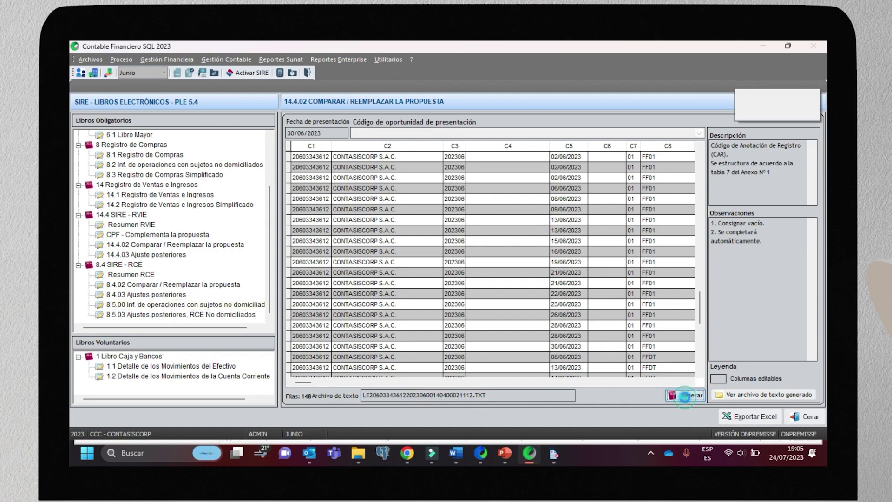
{"action": "left_click", "coordinate": [503, 282]}
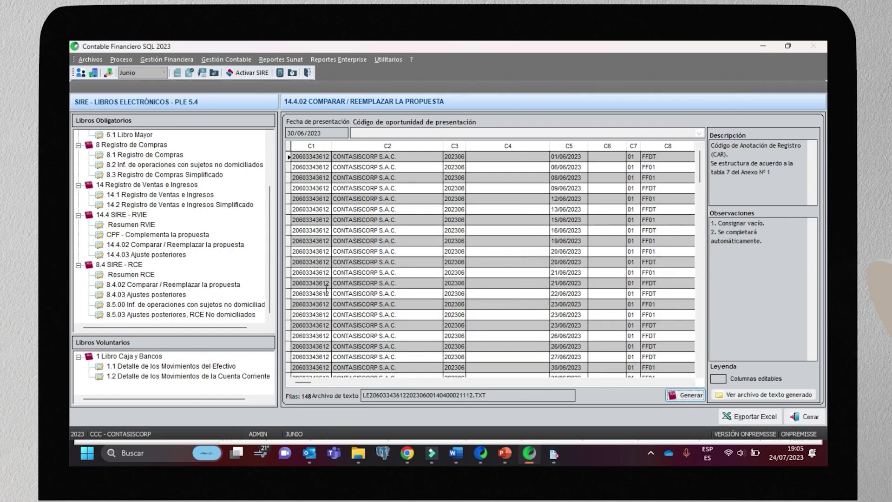
{"action": "left_click", "coordinate": [129, 286]}
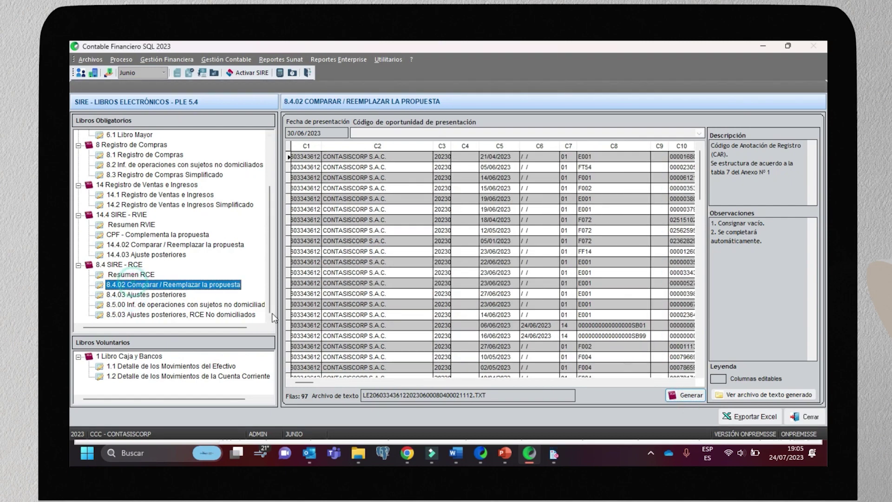
{"action": "left_click", "coordinate": [687, 395]}
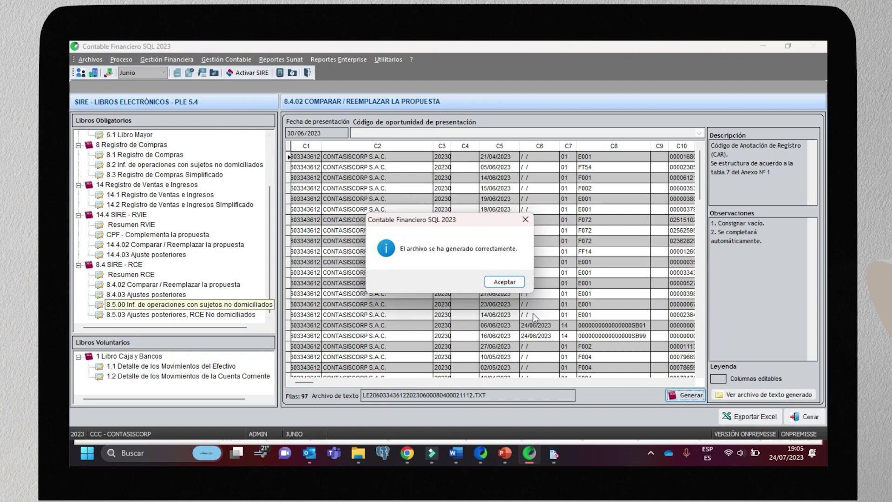
{"action": "left_click", "coordinate": [505, 282]}
Open the folder with the generated text files and examine the TXT and ZIP pairs for purchases and sales.
{"action": "left_click", "coordinate": [753, 396]}
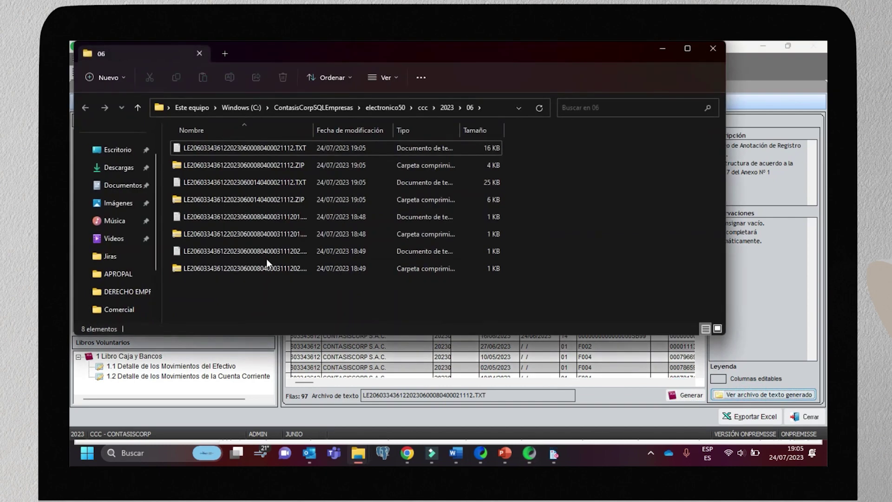
{"action": "left_click", "coordinate": [266, 164]}
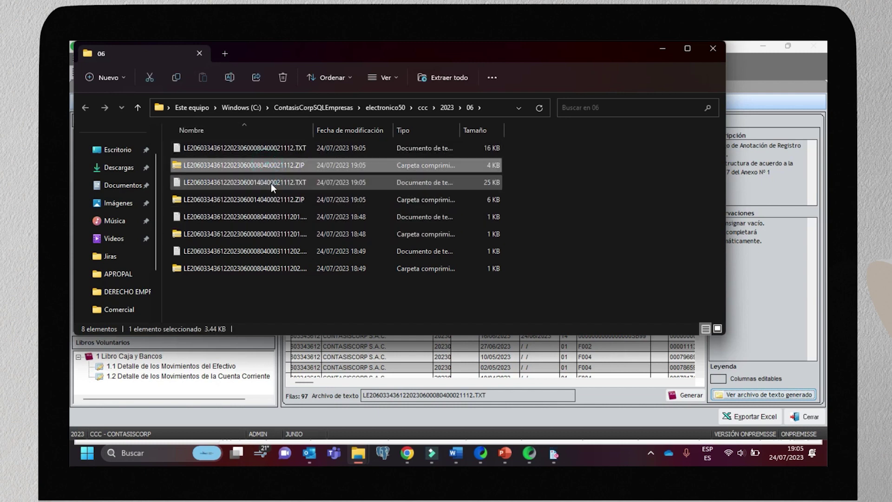
{"action": "left_click", "coordinate": [271, 184]}
{"action": "left_click", "coordinate": [271, 198]}
{"action": "left_click", "coordinate": [270, 182]}
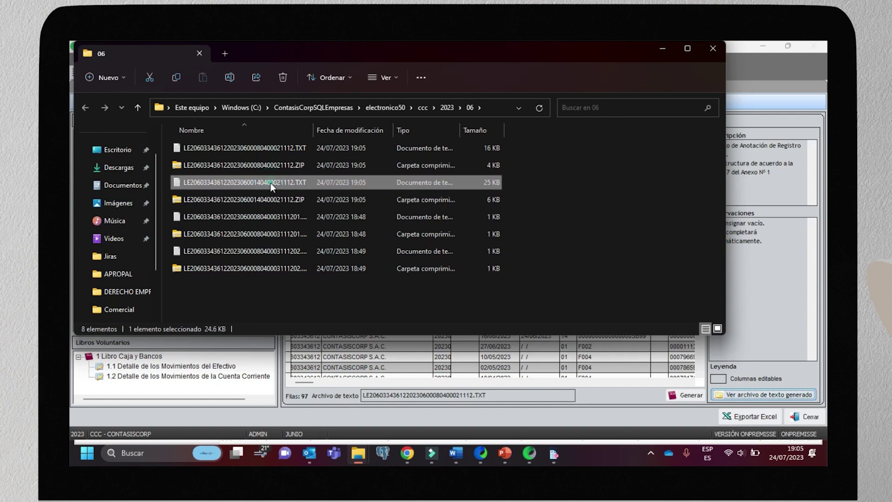
{"action": "left_click", "coordinate": [271, 199]}
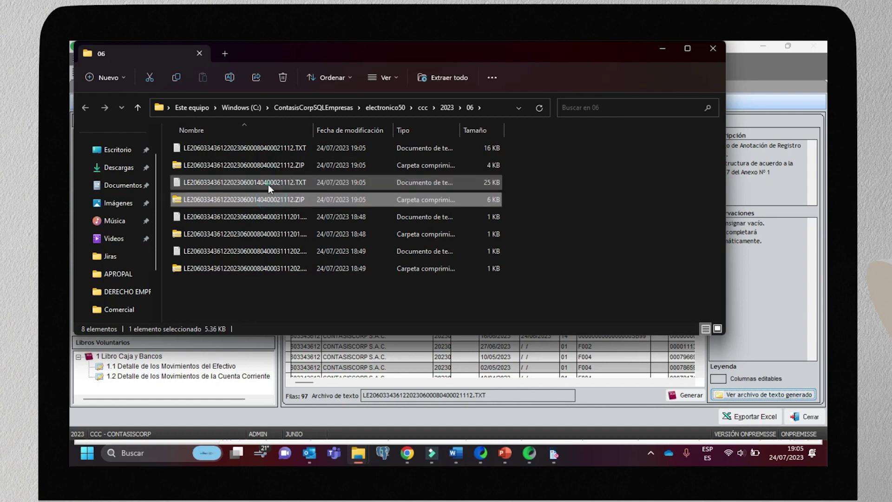
{"action": "left_click", "coordinate": [269, 184]}
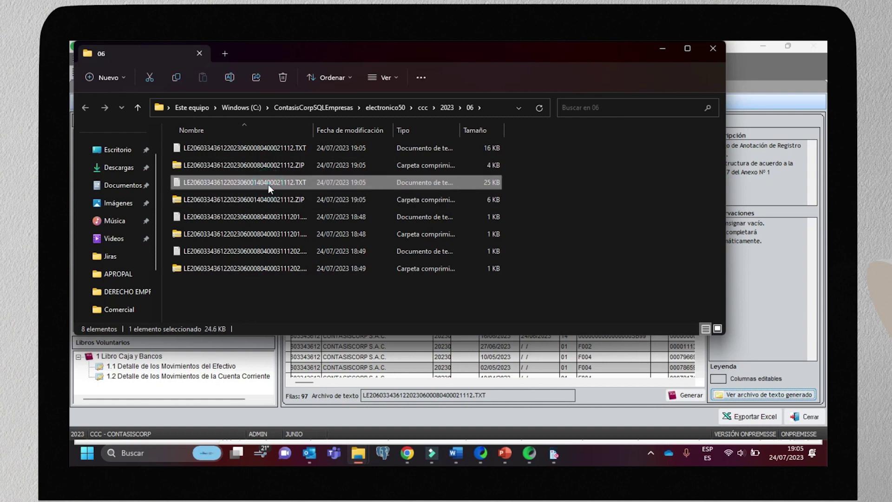
{"action": "left_click", "coordinate": [283, 152]}
{"action": "left_click", "coordinate": [283, 164]}
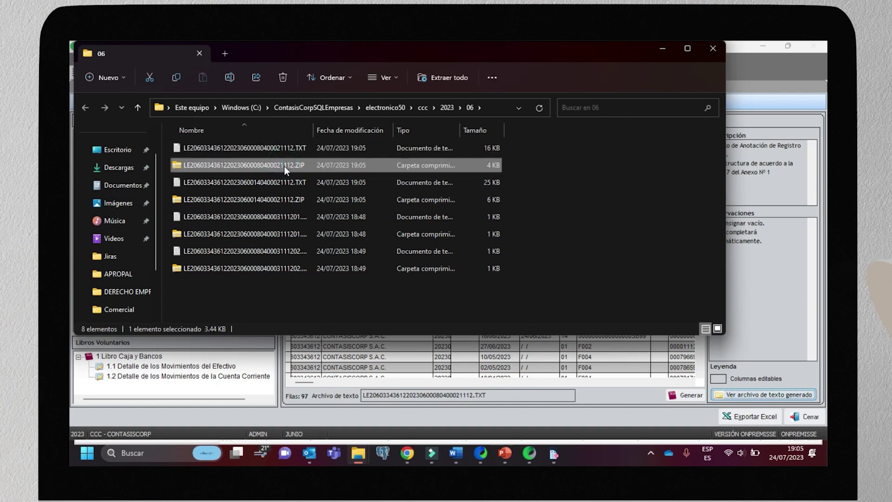
{"action": "left_click", "coordinate": [302, 201]}
{"action": "left_click", "coordinate": [296, 182]}
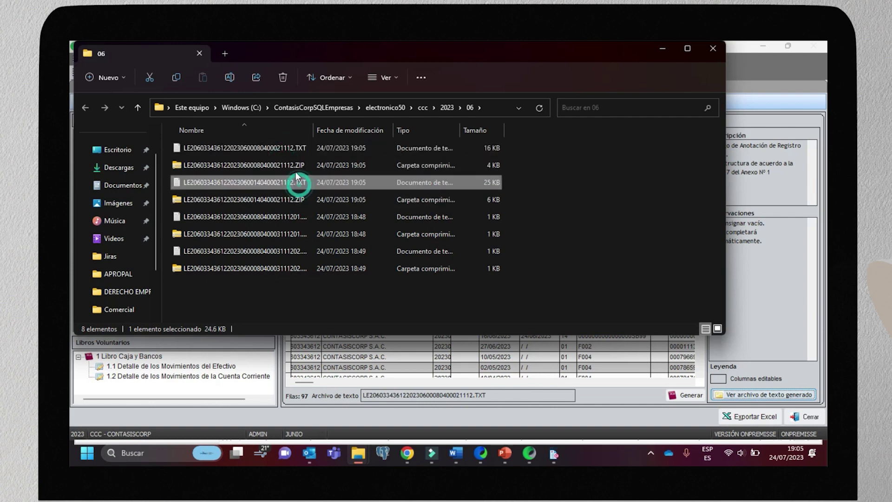
{"action": "left_click", "coordinate": [297, 165]}
{"action": "left_click", "coordinate": [298, 148]}
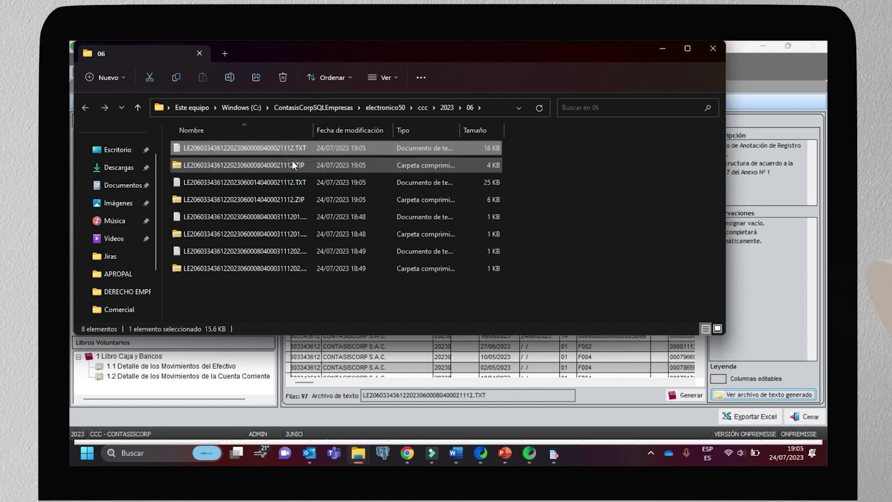
{"action": "left_click", "coordinate": [292, 161]}
Delete the four 8.4.03 adjustment files dated 18:48 and 18:49 from folder 06 and minimize the folder window.
{"action": "left_click_drag", "start_coordinate": [287, 306], "coordinate": [258, 217]}
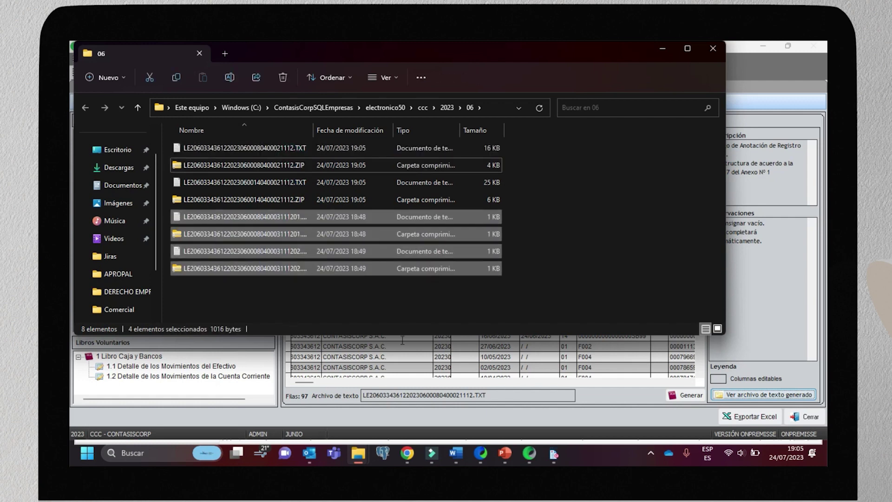
{"action": "key", "text": "Delete"}
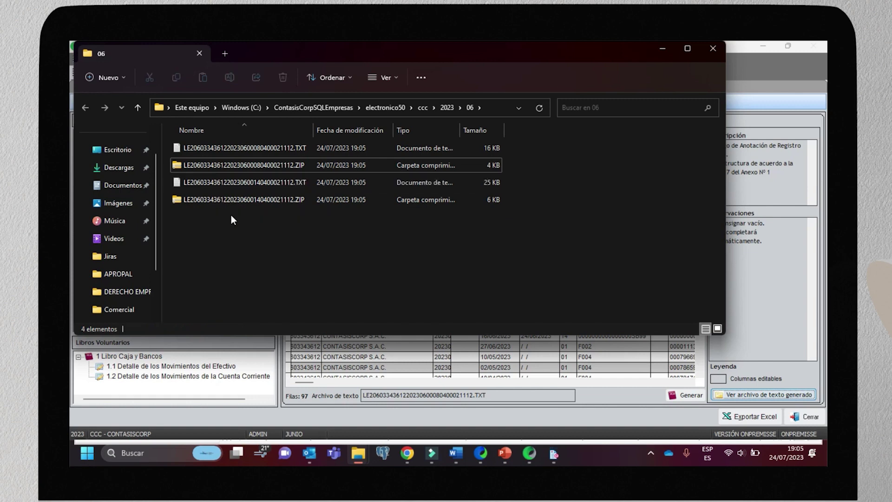
{"action": "left_click", "coordinate": [671, 49]}
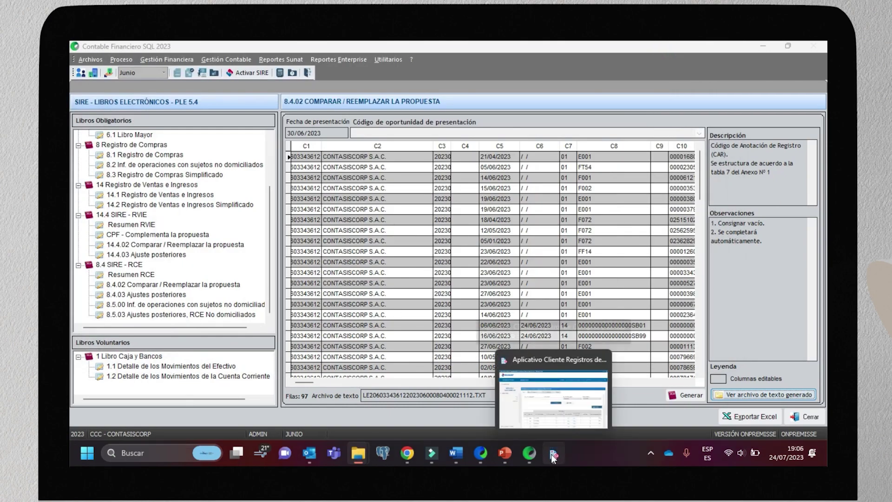
Switch to the SUNAT Aplicativo Cliente and look through the June 2023 RVIE proposal's documents and its accept and replace options.
{"action": "left_click", "coordinate": [552, 455]}
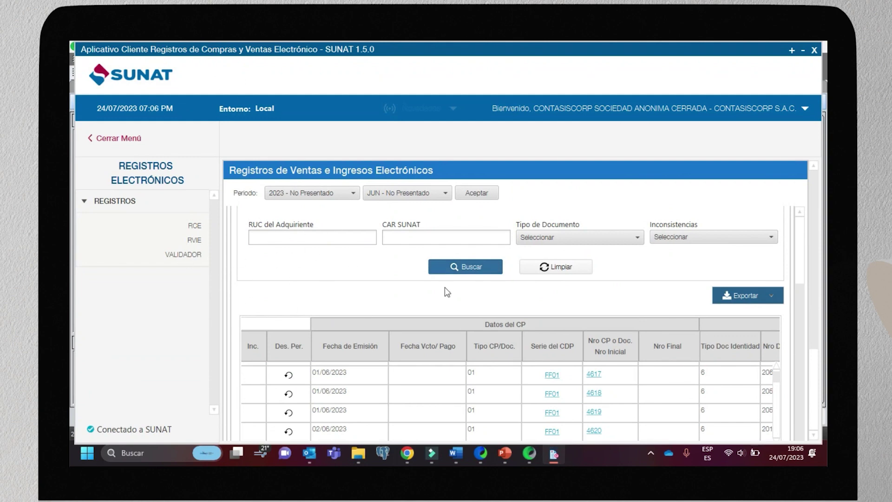
{"action": "scroll", "coordinate": [480, 310], "scroll_direction": "down", "scroll_amount": 1}
{"action": "scroll", "coordinate": [428, 348], "scroll_direction": "down", "scroll_amount": 8}
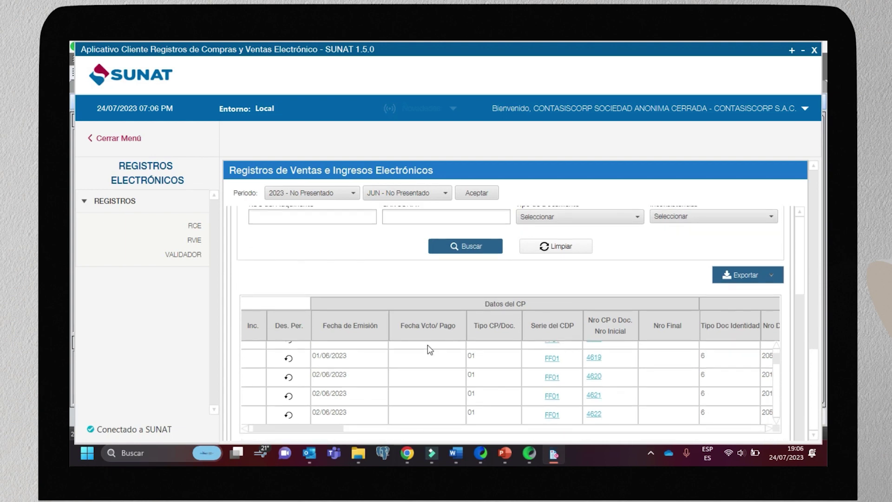
{"action": "scroll", "coordinate": [614, 405], "scroll_direction": "down", "scroll_amount": 10}
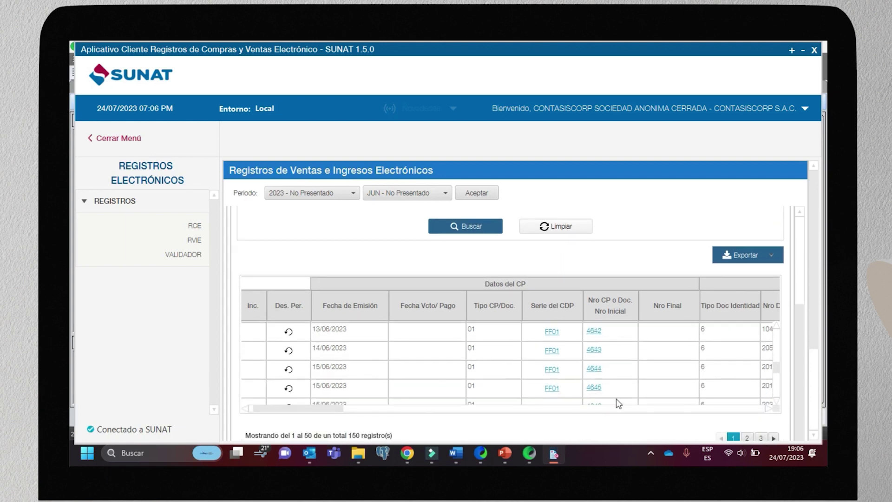
{"action": "scroll", "coordinate": [628, 383], "scroll_direction": "down", "scroll_amount": 3}
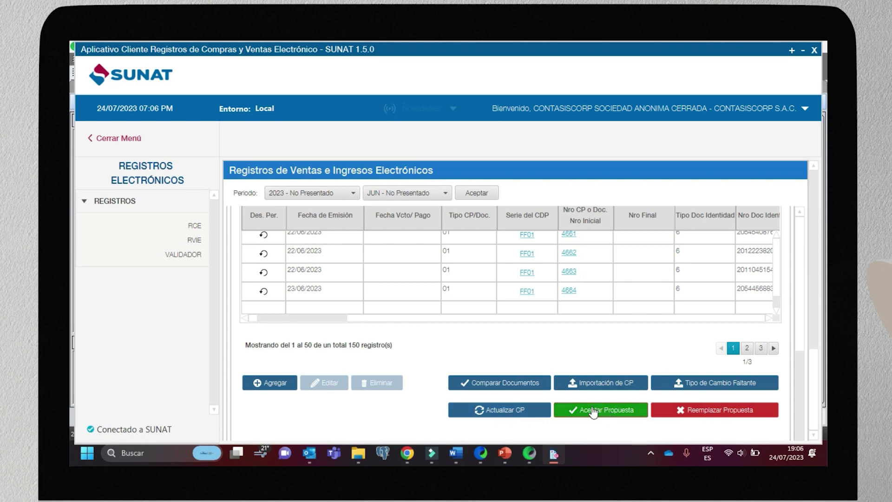
{"action": "scroll", "coordinate": [327, 304], "scroll_direction": "up", "scroll_amount": 1}
{"action": "scroll", "coordinate": [326, 305], "scroll_direction": "up", "scroll_amount": 5}
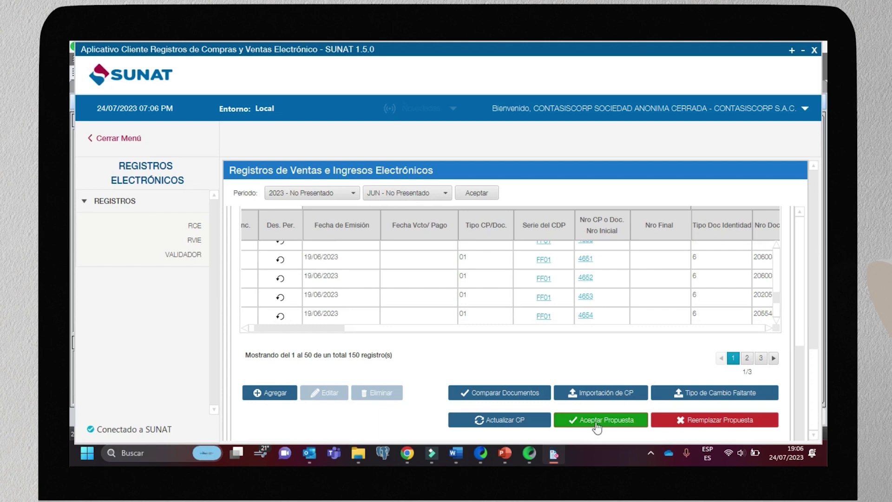
{"action": "scroll", "coordinate": [378, 310], "scroll_direction": "down", "scroll_amount": 5}
{"action": "scroll", "coordinate": [338, 307], "scroll_direction": "down", "scroll_amount": 1}
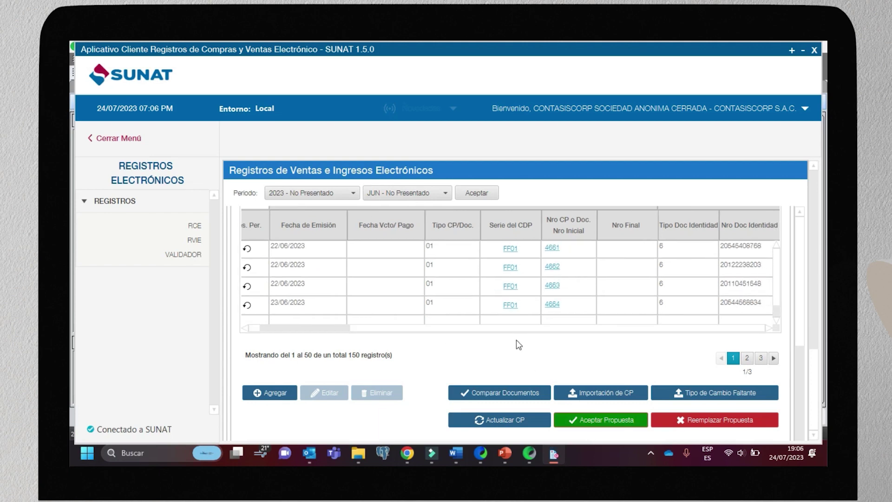
{"action": "scroll", "coordinate": [517, 339], "scroll_direction": "down", "scroll_amount": 1}
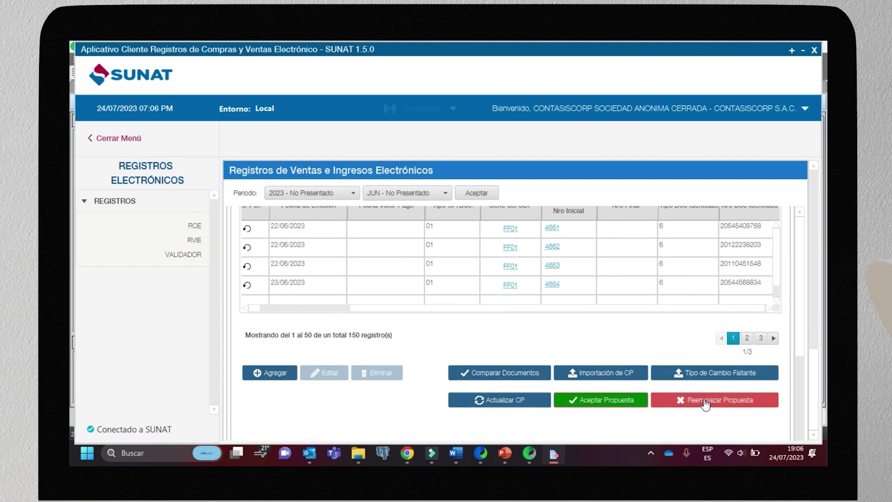
Start replacing the RVIE proposal and browse for the import file in C:\ContasisCorpSQLEmpresas\electronico50\ccc\2023\06, copying the path from the folder window.
{"action": "left_click", "coordinate": [681, 405]}
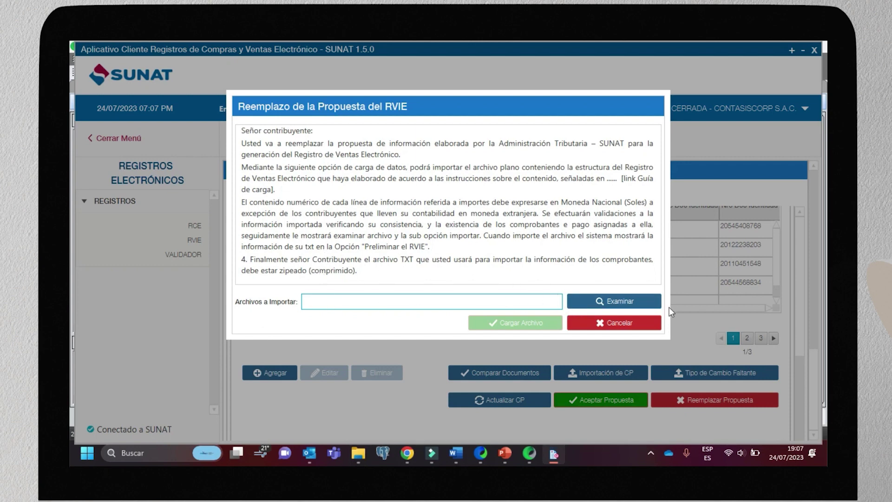
{"action": "left_click", "coordinate": [619, 302]}
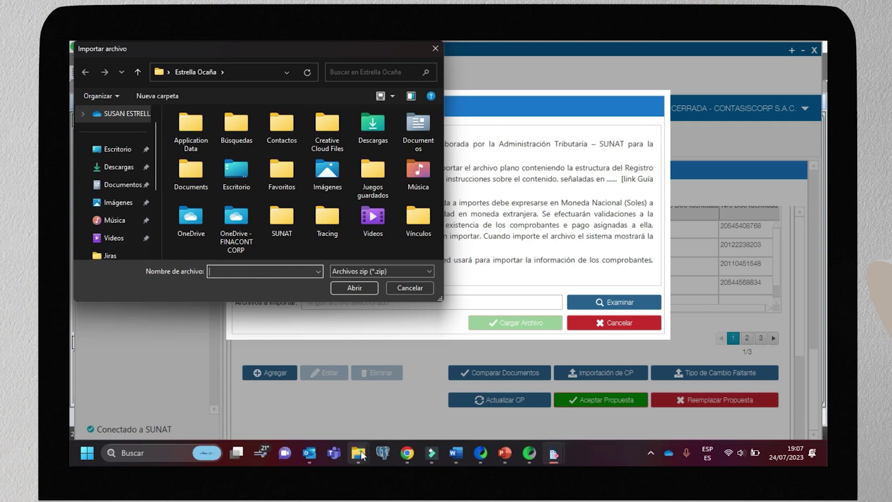
{"action": "mouse_move", "coordinate": [358, 453]}
{"action": "left_click", "coordinate": [505, 405]}
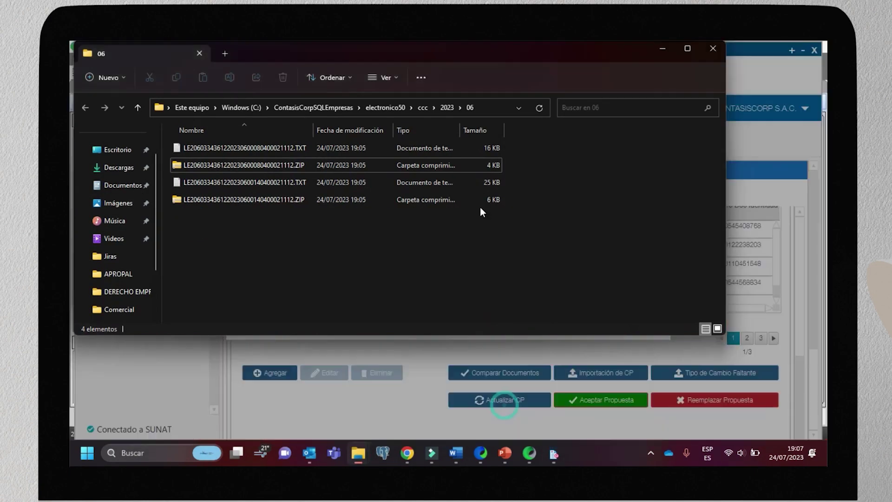
{"action": "left_click", "coordinate": [498, 114]}
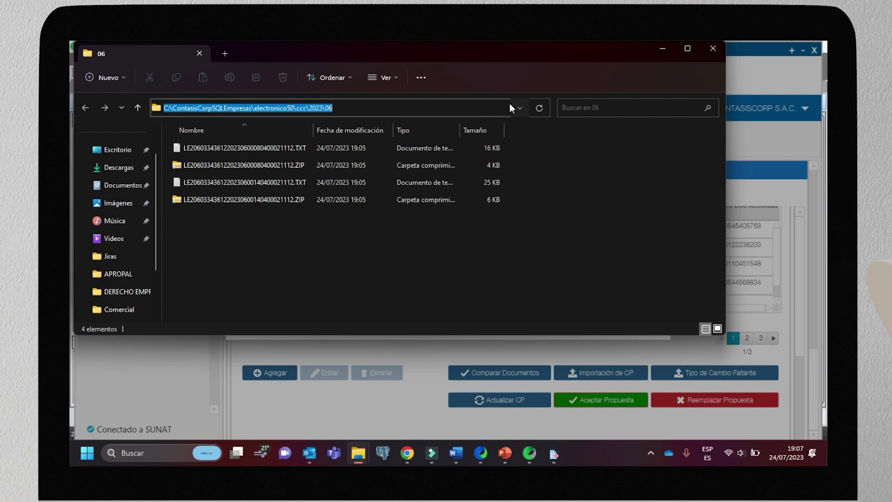
{"action": "left_click", "coordinate": [662, 49]}
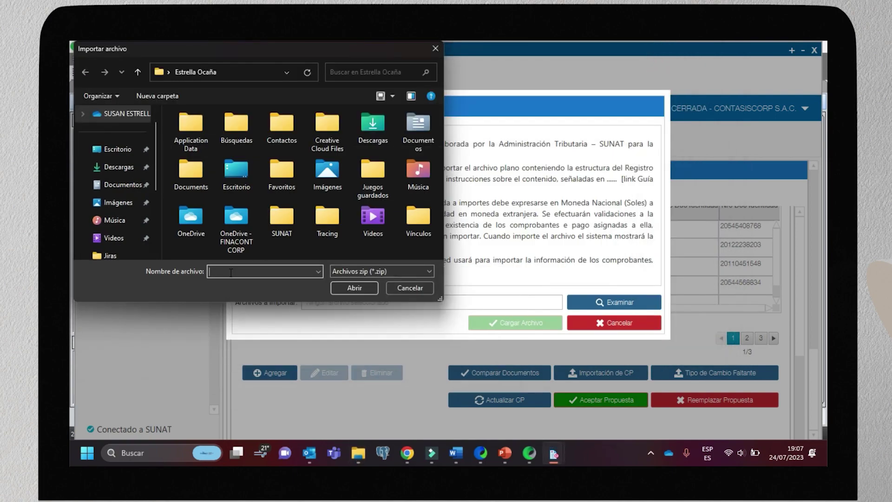
{"action": "key", "text": "ctrl+v"}
{"action": "key", "text": "Return"}
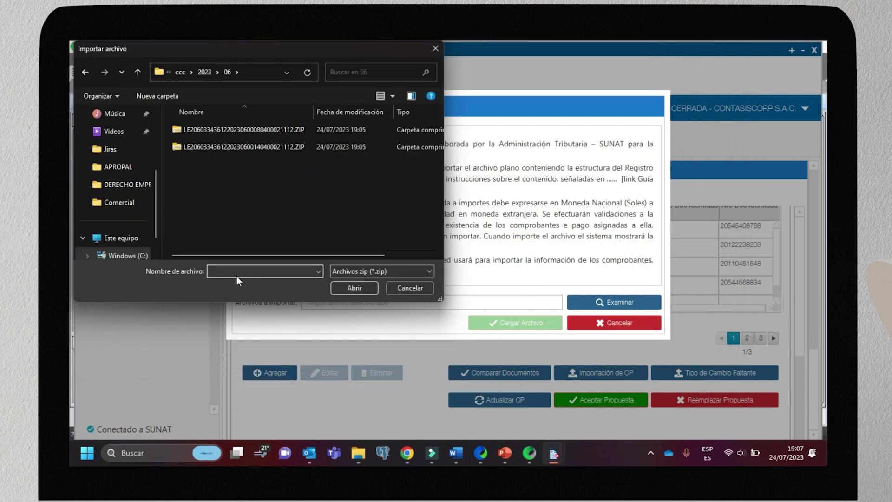
{"action": "left_click", "coordinate": [278, 149]}
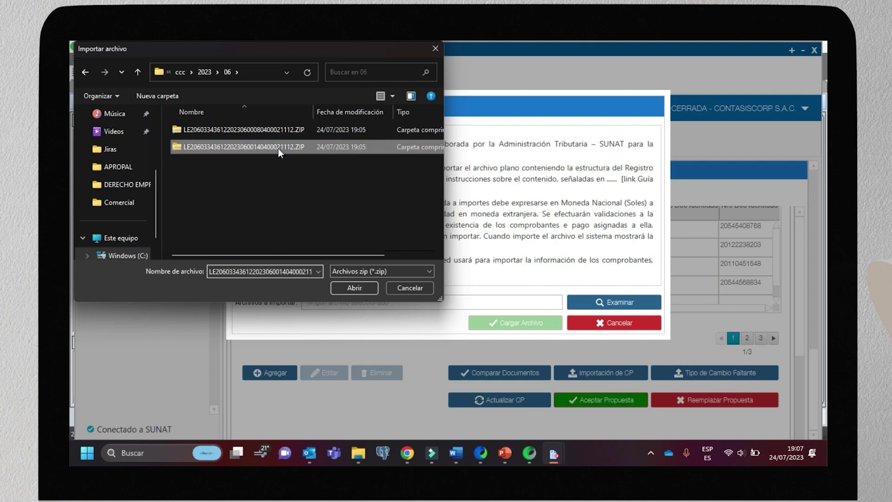
{"action": "left_click", "coordinate": [354, 287]}
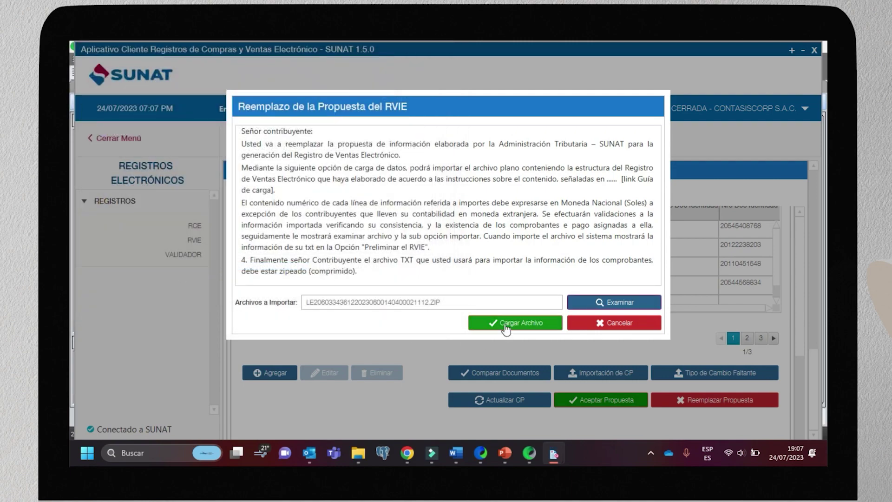
{"action": "left_click", "coordinate": [507, 328]}
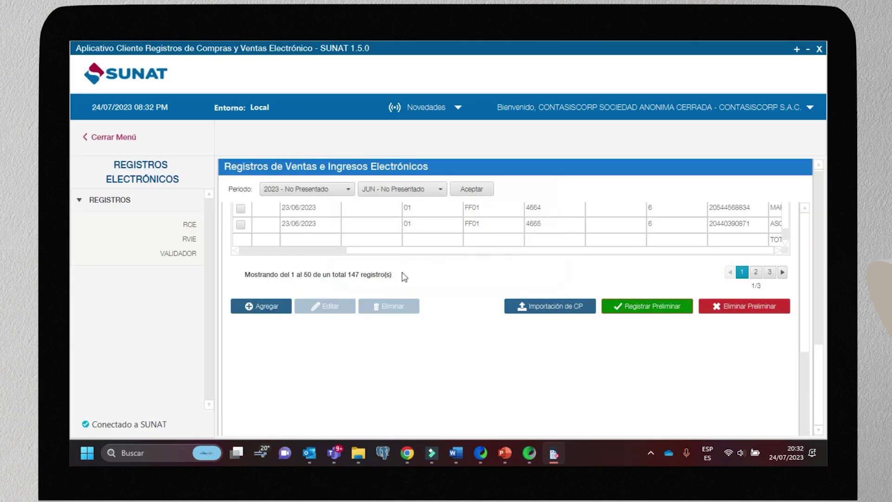
Look through the RVIE preliminary's records and examine the rows flagged in the Inc. column.
{"action": "scroll", "coordinate": [431, 277], "scroll_direction": "up", "scroll_amount": 2}
{"action": "scroll", "coordinate": [429, 273], "scroll_direction": "up", "scroll_amount": 8}
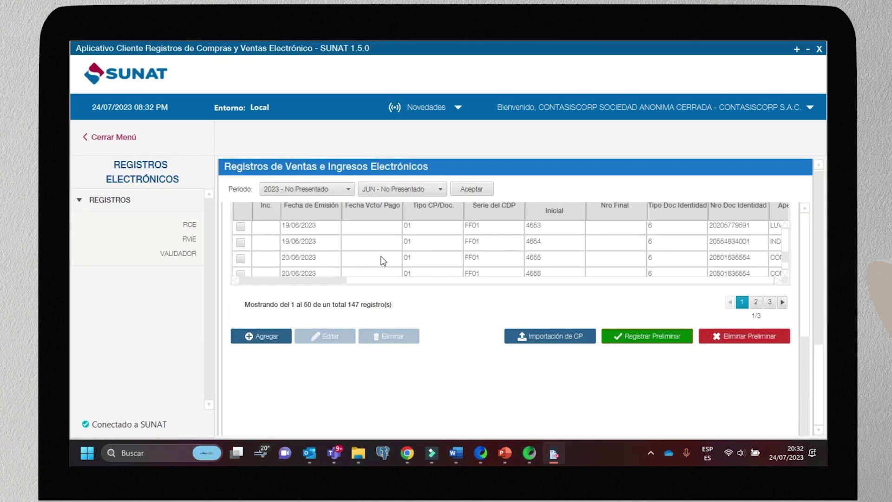
{"action": "scroll", "coordinate": [479, 274], "scroll_direction": "up", "scroll_amount": 10}
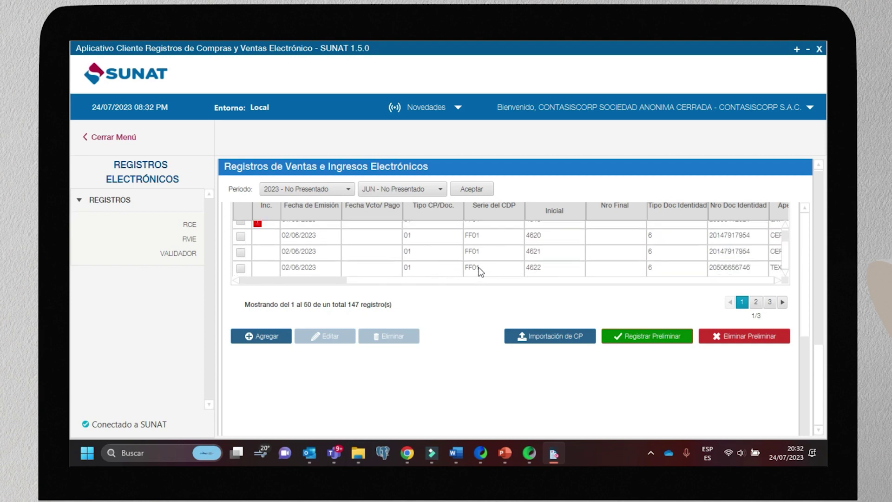
{"action": "scroll", "coordinate": [408, 274], "scroll_direction": "up", "scroll_amount": 3}
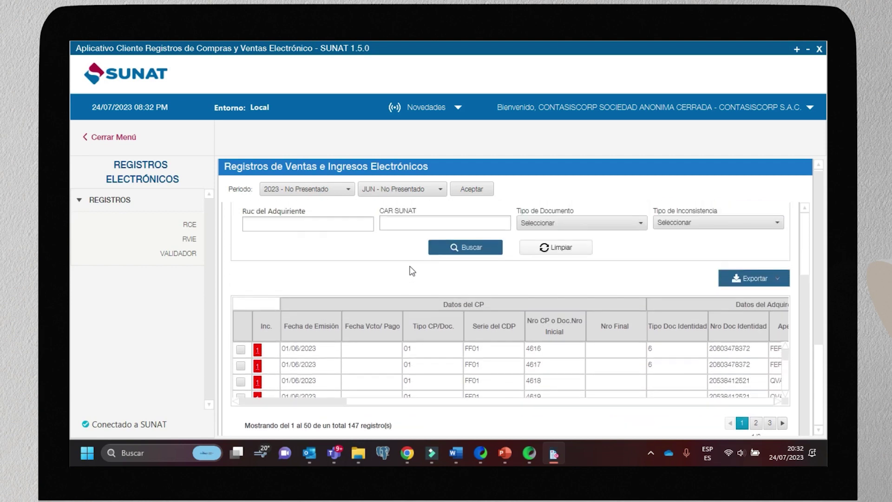
{"action": "scroll", "coordinate": [409, 272], "scroll_direction": "down", "scroll_amount": 1}
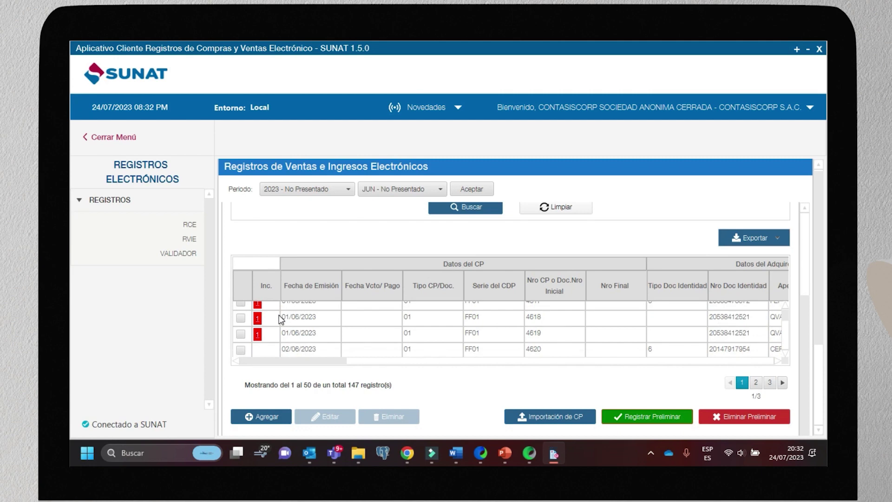
Open the inconsistency details of preliminary invoice FF01-4616, widen the description column, and read the full description and its value.
{"action": "scroll", "coordinate": [440, 347], "scroll_direction": "up", "scroll_amount": 1}
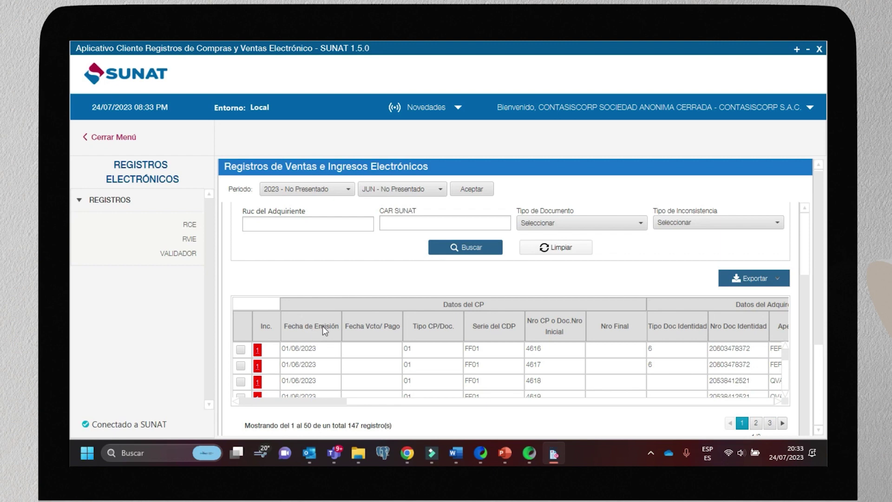
{"action": "left_click", "coordinate": [260, 350]}
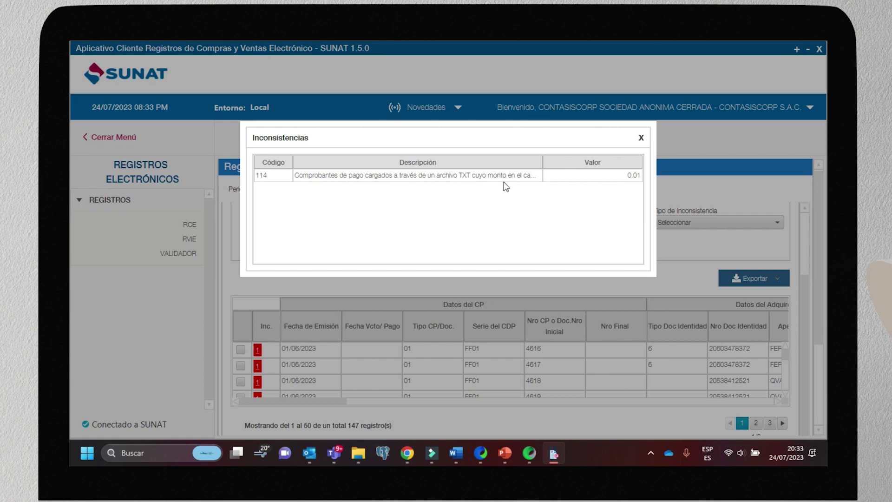
{"action": "left_click_drag", "start_coordinate": [543, 164], "coordinate": [612, 161]}
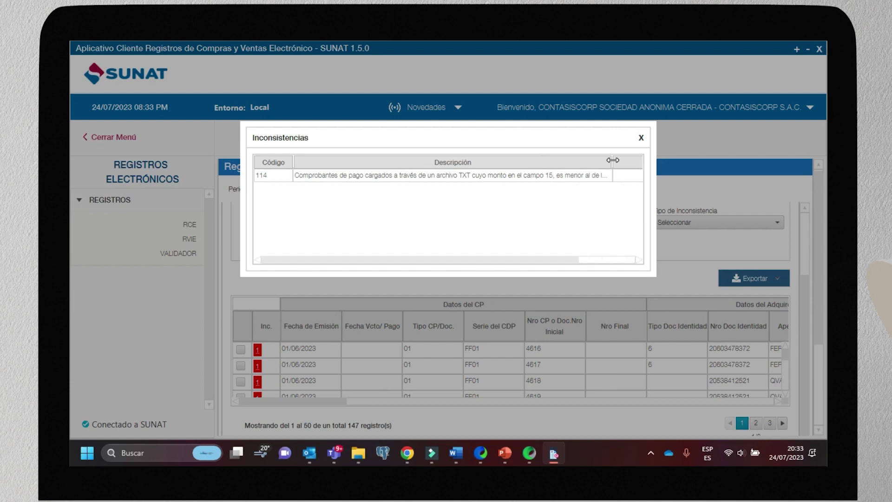
{"action": "left_click_drag", "start_coordinate": [557, 259], "coordinate": [599, 260]}
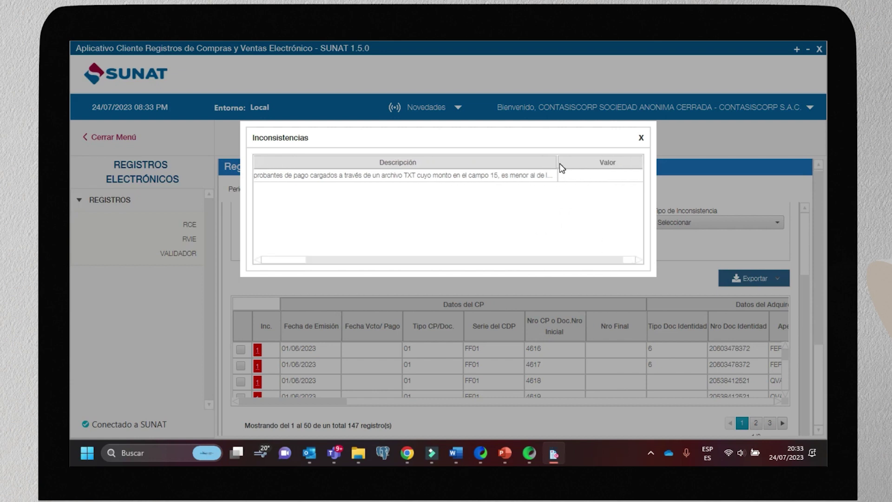
{"action": "left_click_drag", "start_coordinate": [557, 162], "coordinate": [612, 162]}
{"action": "left_click_drag", "start_coordinate": [564, 259], "coordinate": [587, 261]}
{"action": "left_click_drag", "start_coordinate": [545, 162], "coordinate": [568, 162]}
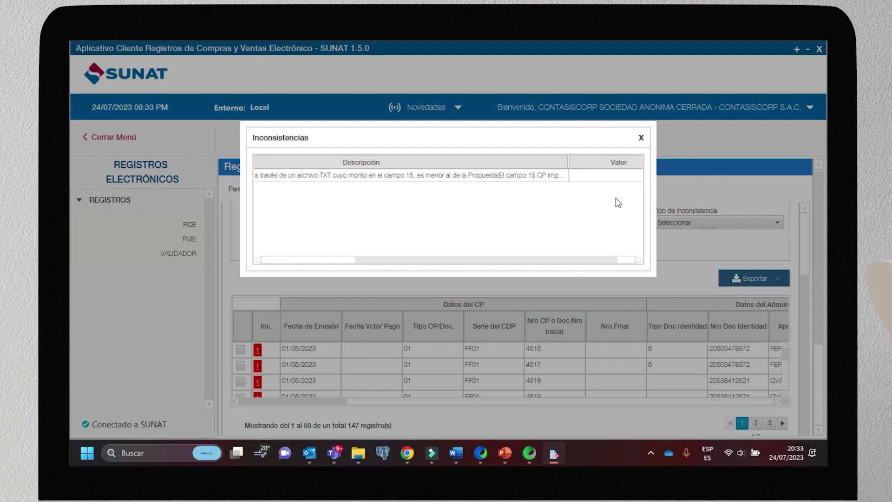
{"action": "left_click_drag", "start_coordinate": [569, 261], "coordinate": [630, 265]}
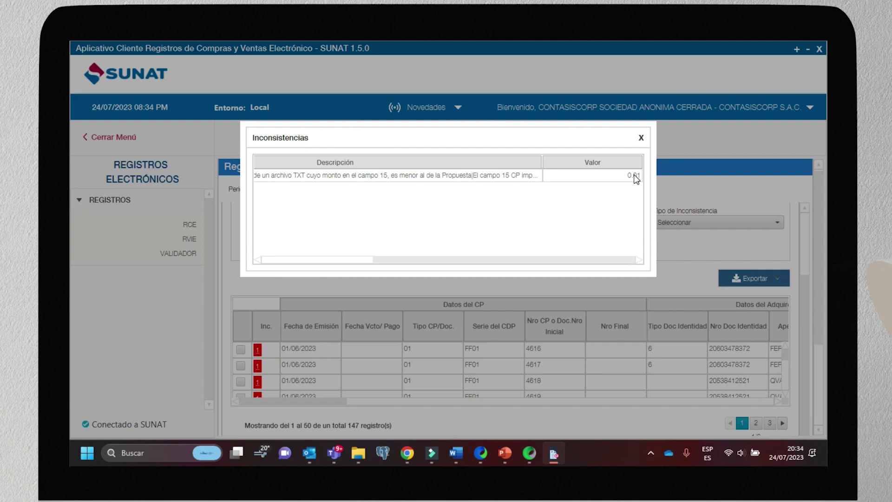
{"action": "left_click", "coordinate": [642, 137]}
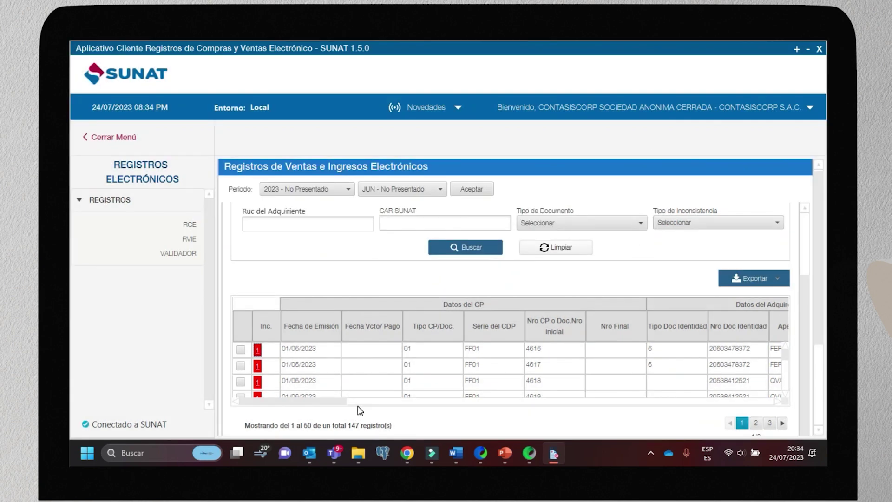
Examine the BI Gravada amount of invoice FF01-4616 in the RVIE preliminary.
{"action": "left_click_drag", "start_coordinate": [359, 401], "coordinate": [385, 396]}
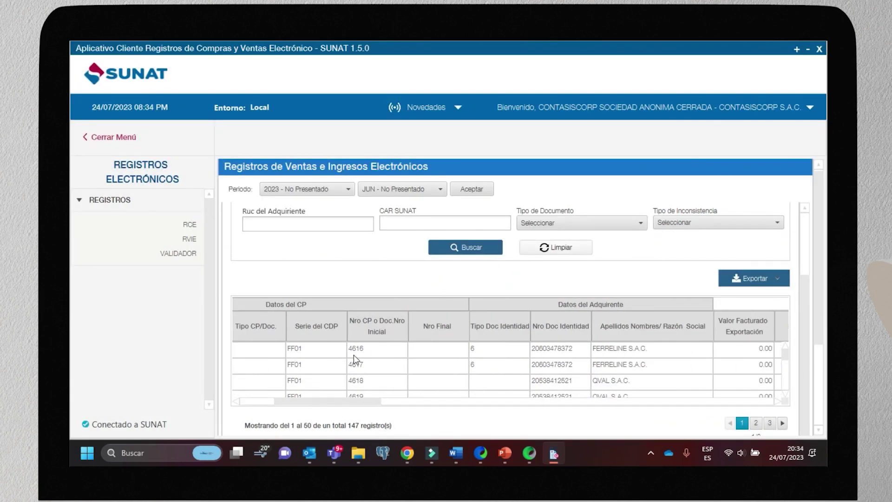
{"action": "left_click", "coordinate": [779, 401]}
{"action": "left_click", "coordinate": [778, 401]}
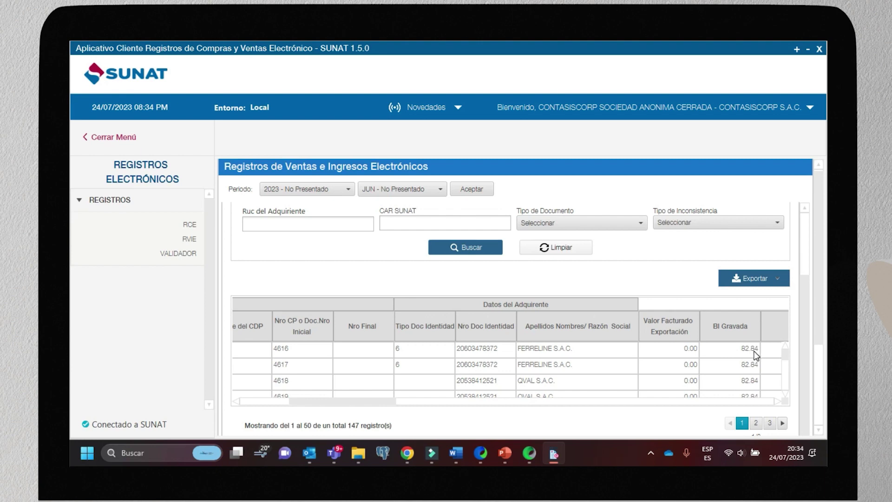
{"action": "scroll", "coordinate": [400, 289], "scroll_direction": "up", "scroll_amount": 1}
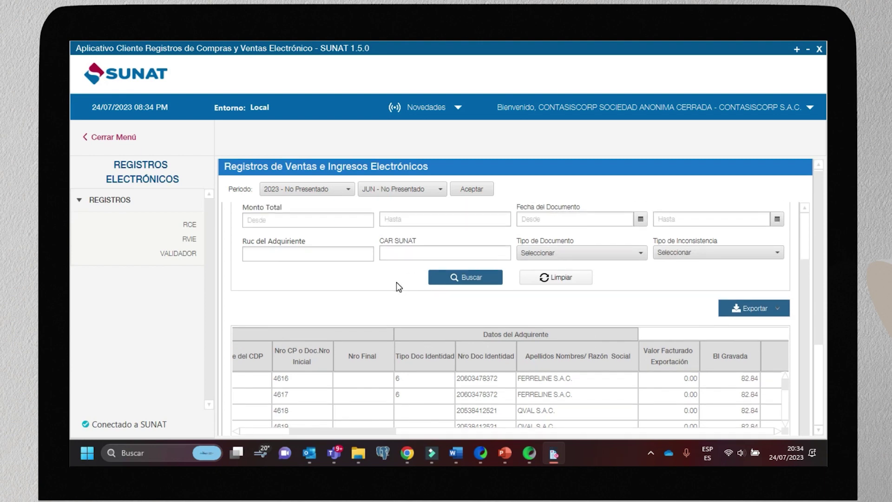
{"action": "scroll", "coordinate": [397, 283], "scroll_direction": "up", "scroll_amount": 3}
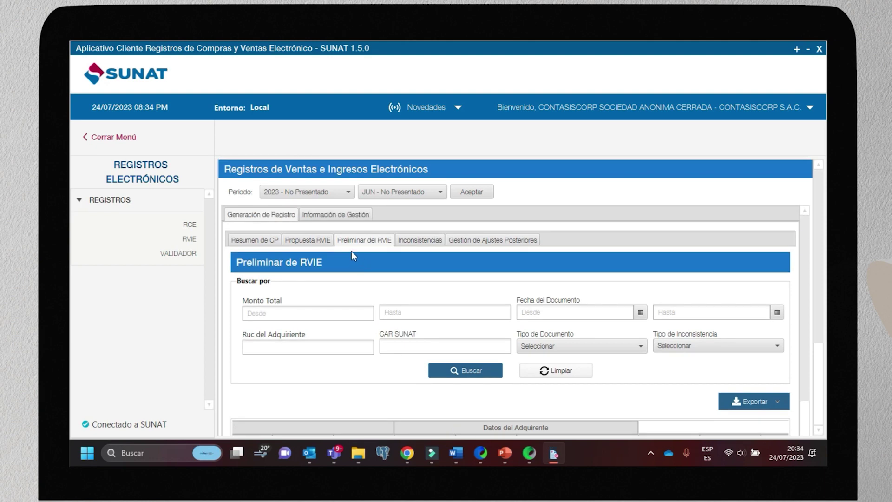
Switch to the RVIE proposal and search for invoice FF01-4616 by its CAR SUNAT code.
{"action": "left_click", "coordinate": [307, 240]}
{"action": "scroll", "coordinate": [448, 380], "scroll_direction": "down", "scroll_amount": 1}
{"action": "scroll", "coordinate": [447, 380], "scroll_direction": "down", "scroll_amount": 3}
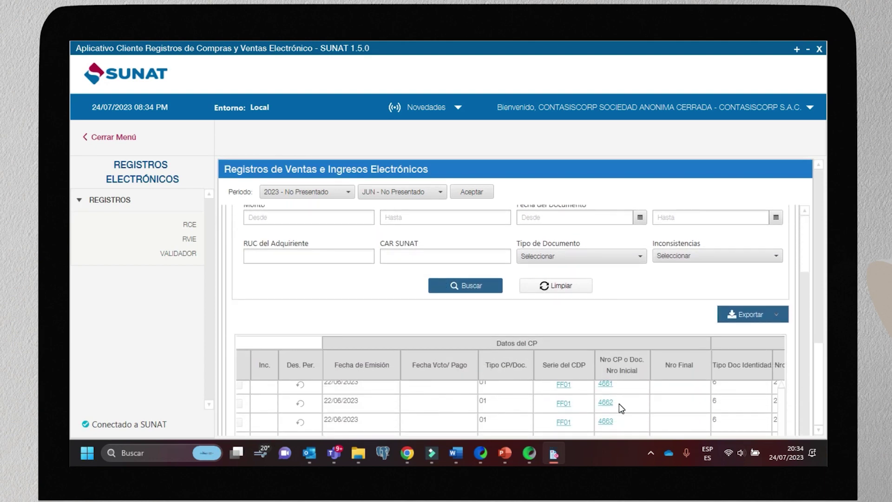
{"action": "scroll", "coordinate": [619, 403], "scroll_direction": "right", "scroll_amount": 5}
{"action": "left_click", "coordinate": [388, 268]}
{"action": "key", "text": "ctrl+v"}
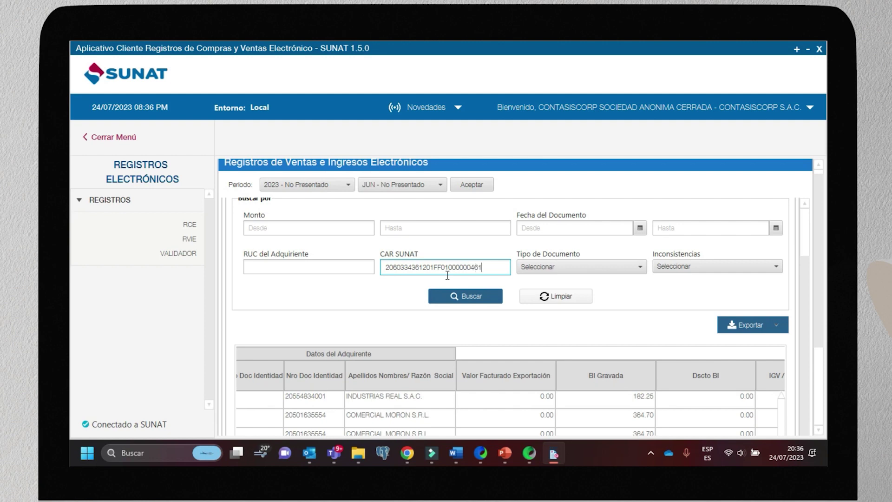
{"action": "left_click", "coordinate": [470, 296]}
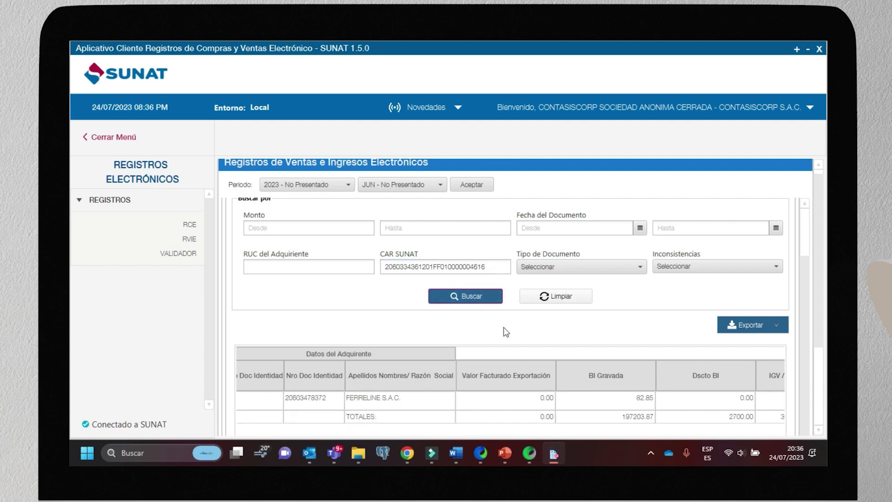
Examine the BI Gravada amount of the found invoice in the proposal for comparison with the preliminary.
{"action": "scroll", "coordinate": [614, 407], "scroll_direction": "down", "scroll_amount": 1}
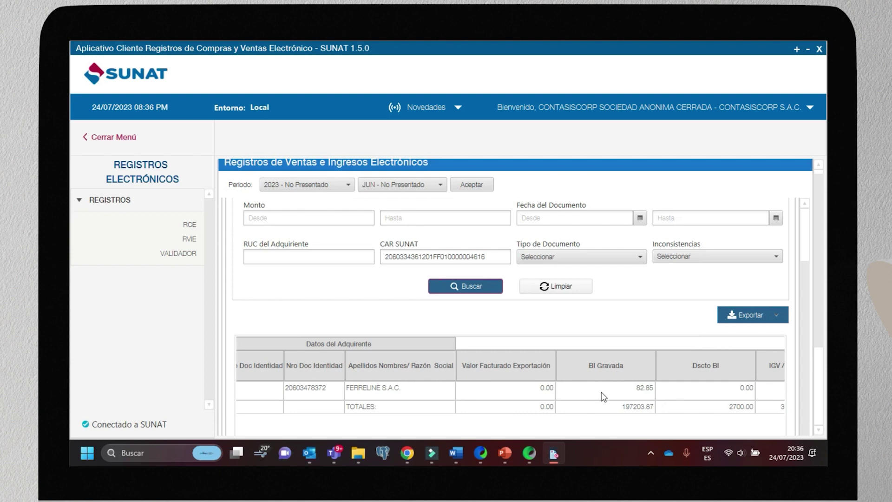
{"action": "scroll", "coordinate": [637, 405], "scroll_direction": "down", "scroll_amount": 3}
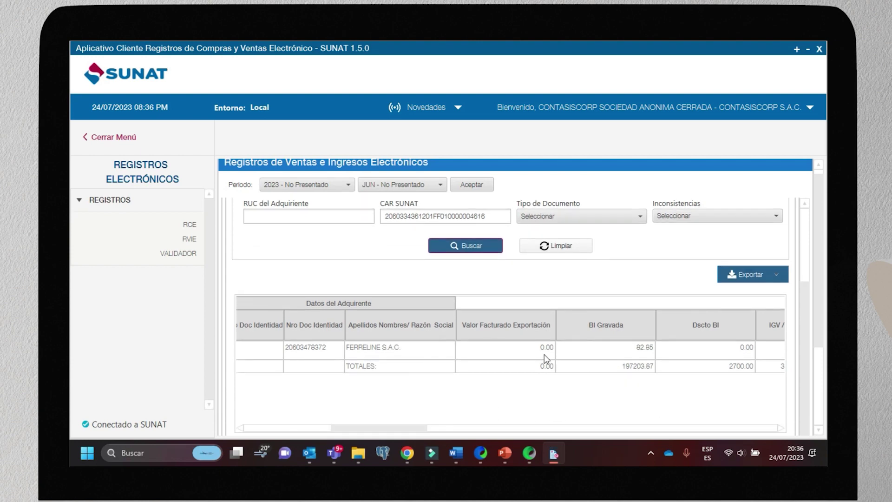
{"action": "left_click", "coordinate": [644, 348]}
{"action": "scroll", "coordinate": [613, 350], "scroll_direction": "up", "scroll_amount": 3}
{"action": "scroll", "coordinate": [385, 300], "scroll_direction": "up", "scroll_amount": 5}
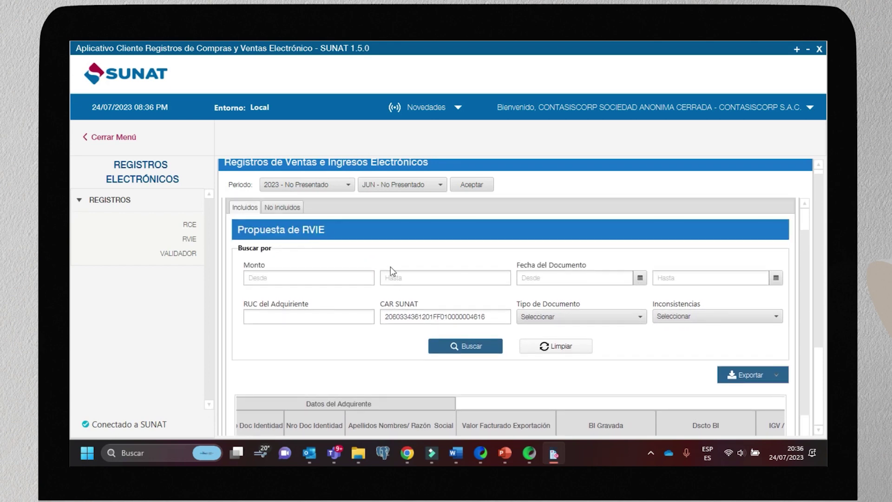
Return to the RVIE preliminary, view the inconsistency details of invoice FF01-4617, and close them.
{"action": "left_click", "coordinate": [354, 222]}
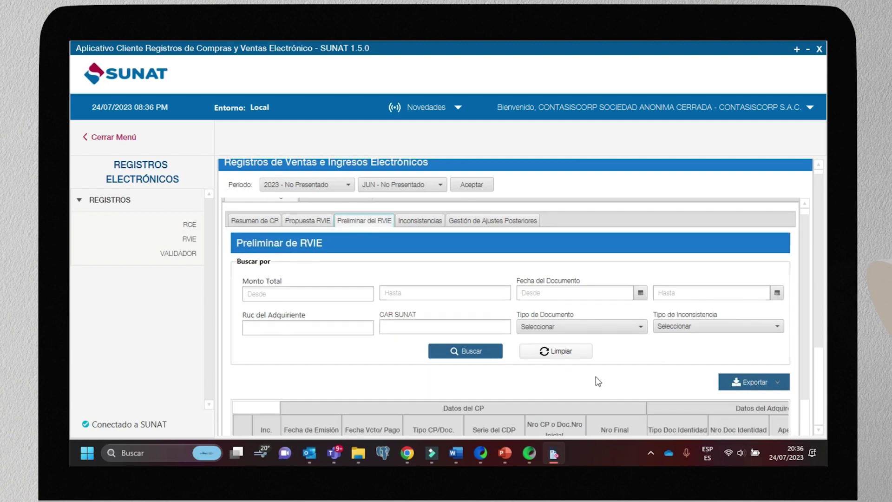
{"action": "scroll", "coordinate": [599, 379], "scroll_direction": "down", "scroll_amount": 3}
{"action": "scroll", "coordinate": [646, 384], "scroll_direction": "down", "scroll_amount": 3}
{"action": "scroll", "coordinate": [531, 406], "scroll_direction": "up", "scroll_amount": 3}
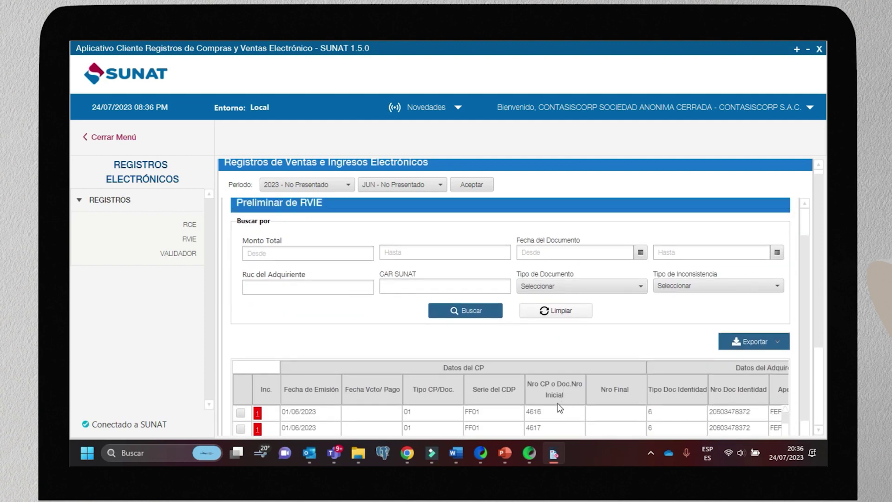
{"action": "left_click", "coordinate": [258, 429]}
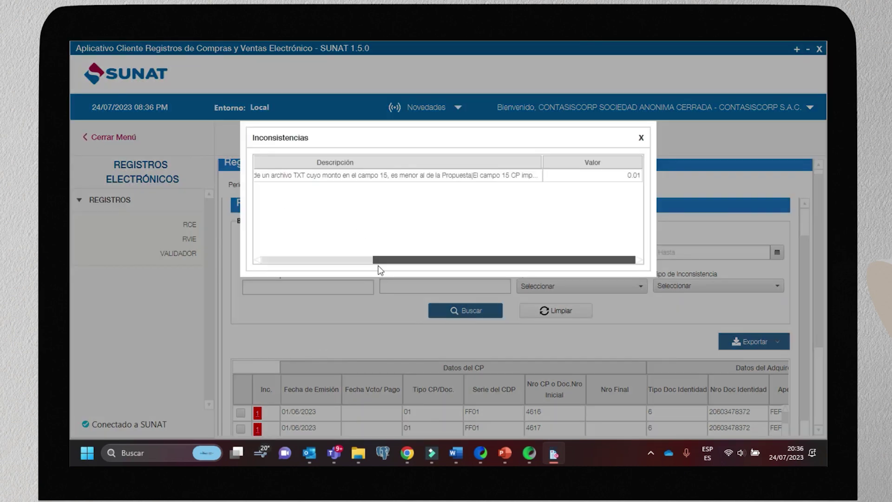
{"action": "left_click_drag", "start_coordinate": [397, 261], "coordinate": [487, 271]}
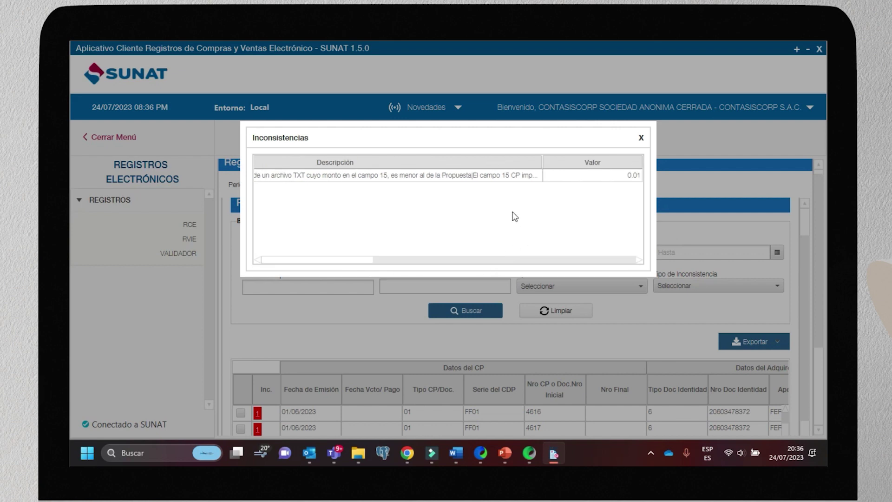
{"action": "left_click", "coordinate": [641, 138]}
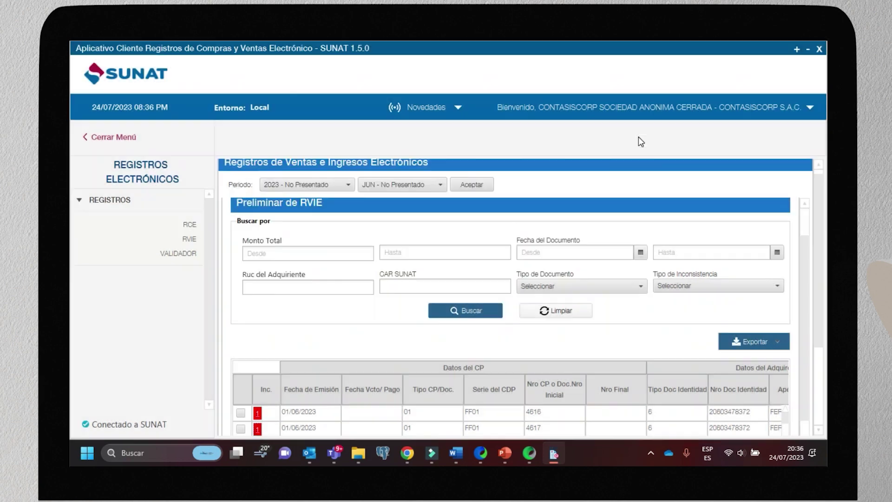
Check the inconsistency details of invoices FF01-4618 and FF01-4619 and look over the other flagged rows in the preliminary.
{"action": "scroll", "coordinate": [261, 420], "scroll_direction": "down", "scroll_amount": 2}
{"action": "scroll", "coordinate": [258, 422], "scroll_direction": "up", "scroll_amount": 1}
{"action": "left_click", "coordinate": [258, 421]}
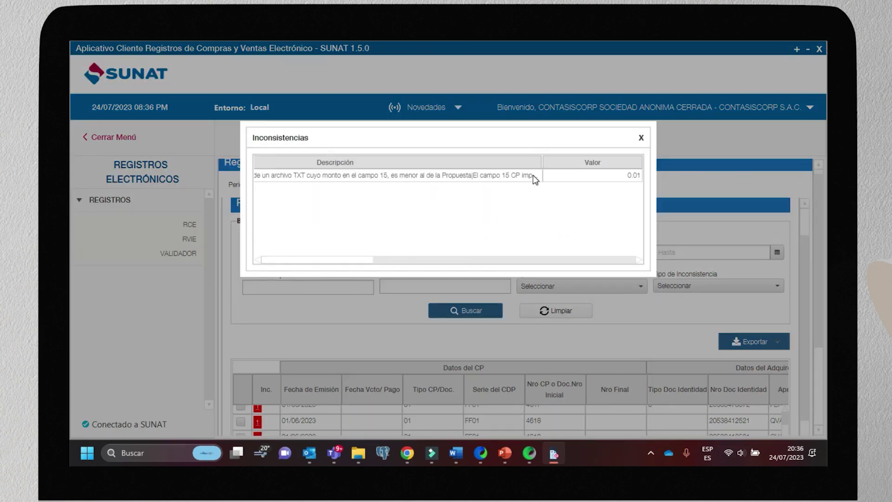
{"action": "left_click", "coordinate": [642, 138]}
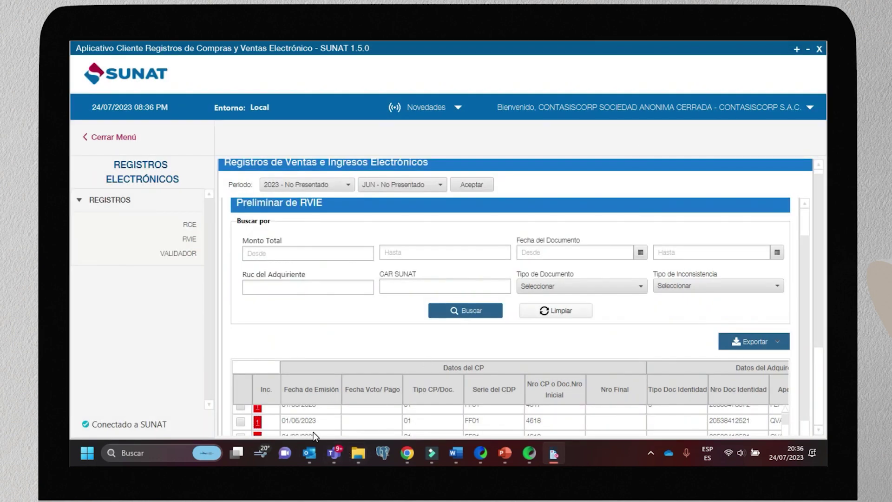
{"action": "scroll", "coordinate": [272, 431], "scroll_direction": "down", "scroll_amount": 1}
{"action": "left_click", "coordinate": [257, 415]}
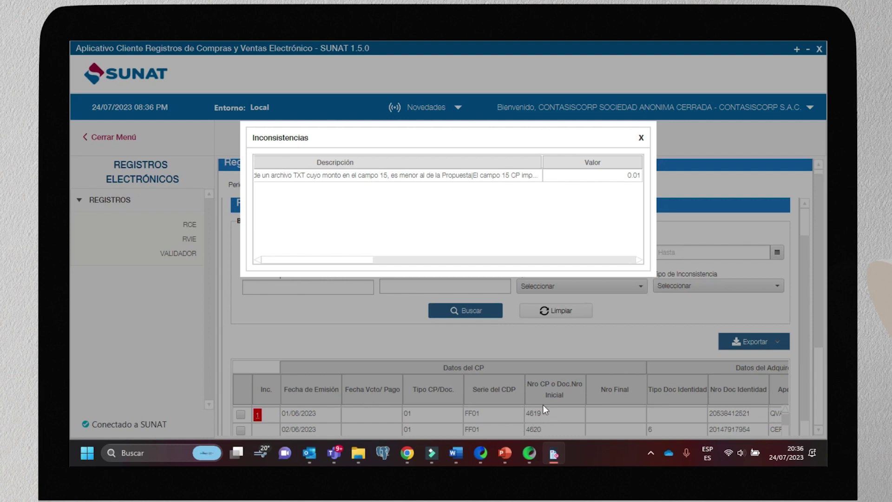
{"action": "left_click", "coordinate": [640, 138]}
{"action": "scroll", "coordinate": [557, 434], "scroll_direction": "up", "scroll_amount": 1}
{"action": "scroll", "coordinate": [557, 432], "scroll_direction": "down", "scroll_amount": 1}
{"action": "scroll", "coordinate": [558, 432], "scroll_direction": "up", "scroll_amount": 1}
{"action": "scroll", "coordinate": [557, 418], "scroll_direction": "down", "scroll_amount": 1}
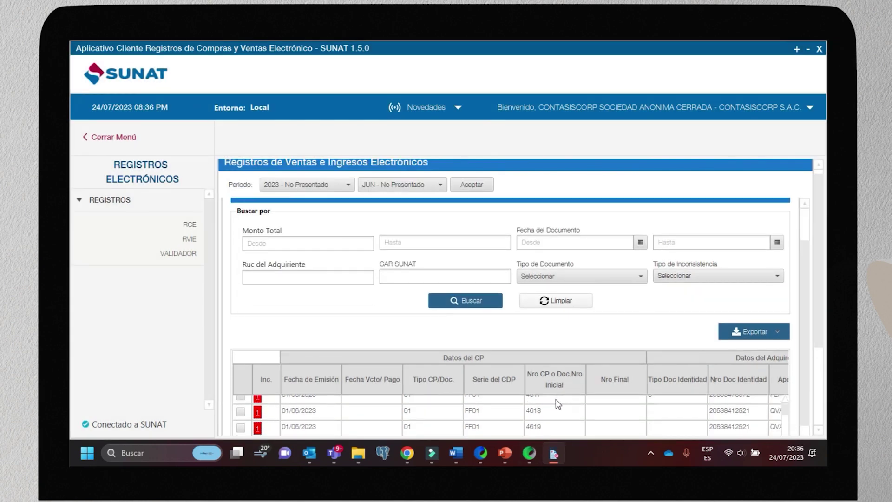
{"action": "scroll", "coordinate": [537, 431], "scroll_direction": "up", "scroll_amount": 2}
{"action": "mouse_move", "coordinate": [530, 454]}
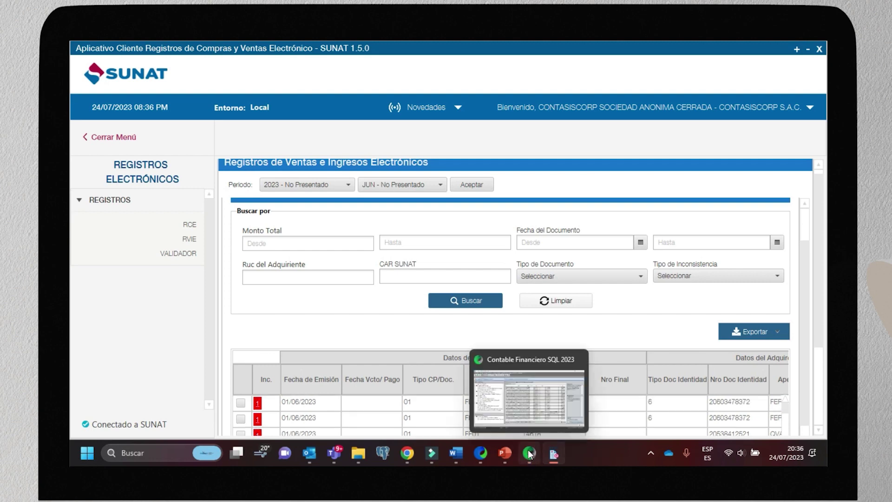
Go back to the RVIE proposal and recheck the first invoice's BI Gravada amount.
{"action": "scroll", "coordinate": [446, 312], "scroll_direction": "up", "scroll_amount": 2}
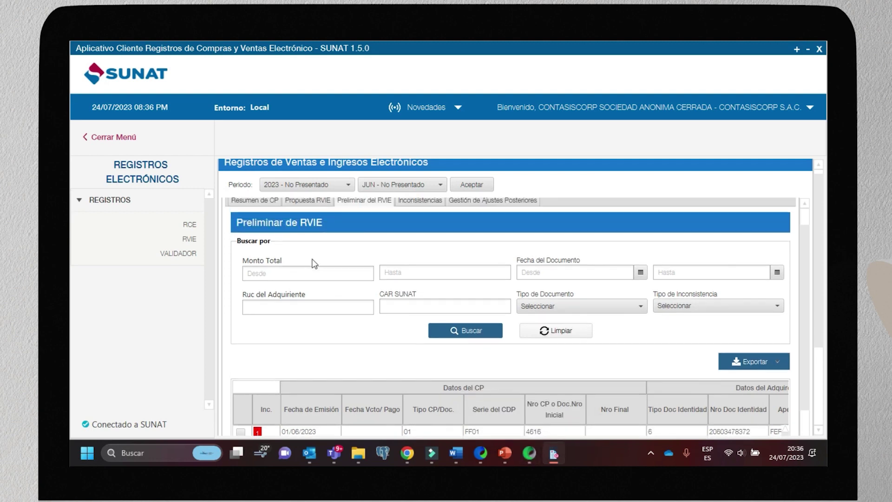
{"action": "scroll", "coordinate": [314, 263], "scroll_direction": "up", "scroll_amount": 1}
{"action": "left_click", "coordinate": [309, 221]}
{"action": "scroll", "coordinate": [535, 399], "scroll_direction": "down", "scroll_amount": 1}
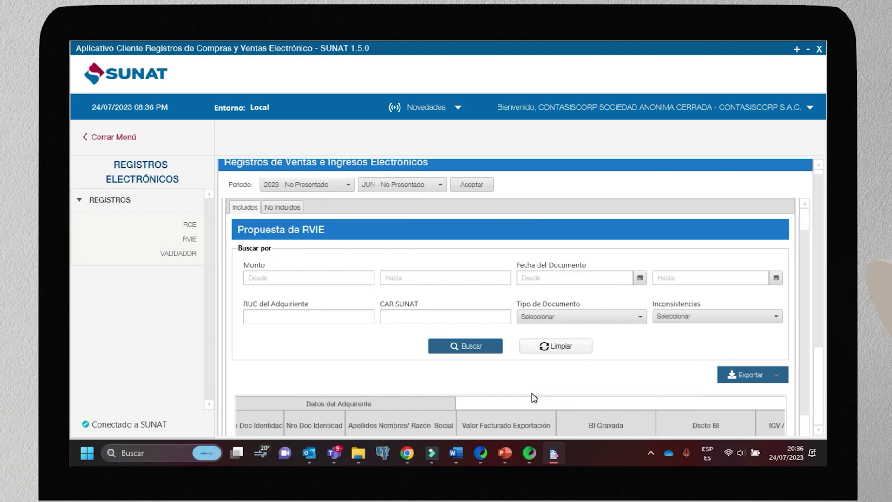
{"action": "scroll", "coordinate": [534, 398], "scroll_direction": "down", "scroll_amount": 1}
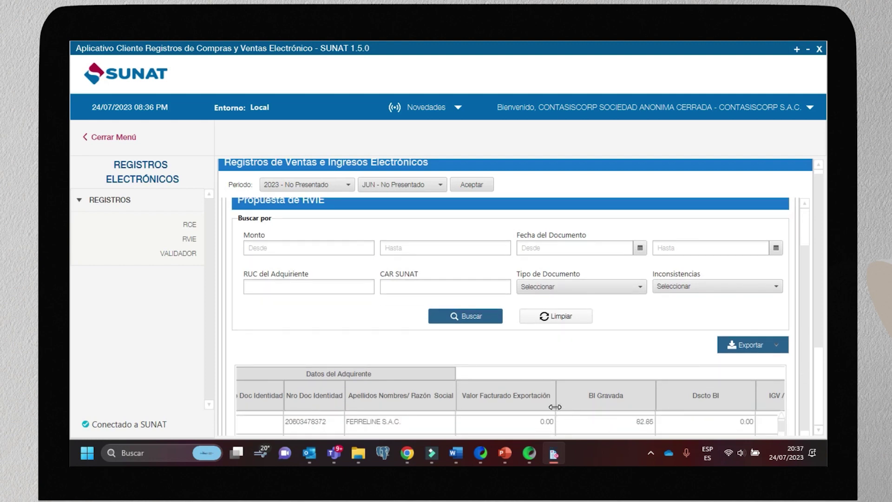
{"action": "scroll", "coordinate": [351, 371], "scroll_direction": "up", "scroll_amount": 3}
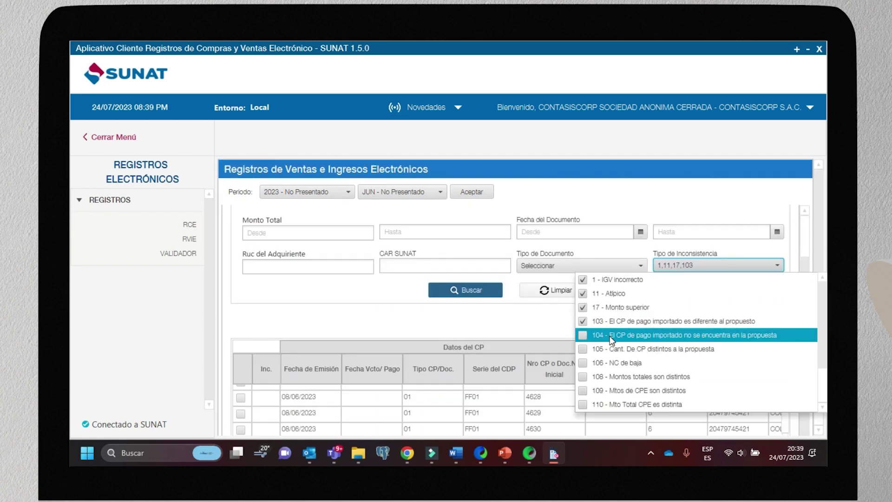
Add inconsistency types 104, 105, 106, 108, 109 and 110 to the preliminary's filter and search for the matching records.
{"action": "left_click", "coordinate": [605, 348]}
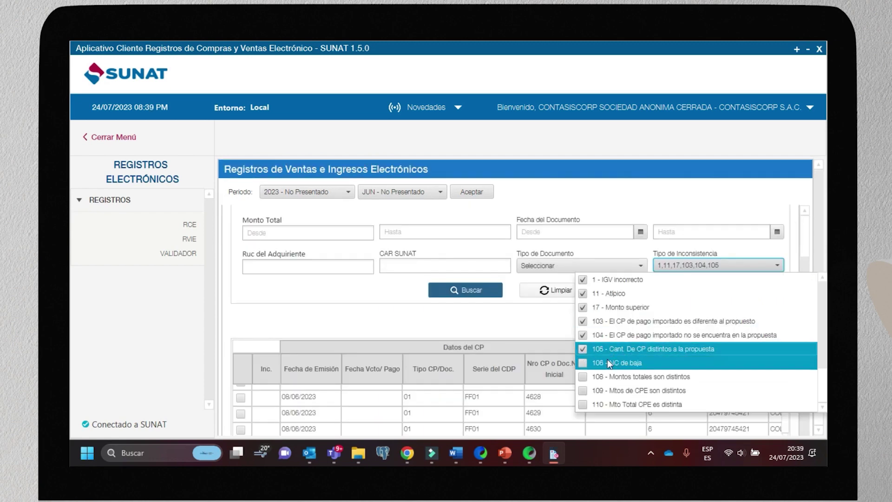
{"action": "left_click", "coordinate": [607, 363]}
{"action": "left_click", "coordinate": [607, 378]}
{"action": "left_click", "coordinate": [608, 391]}
{"action": "left_click", "coordinate": [608, 403]}
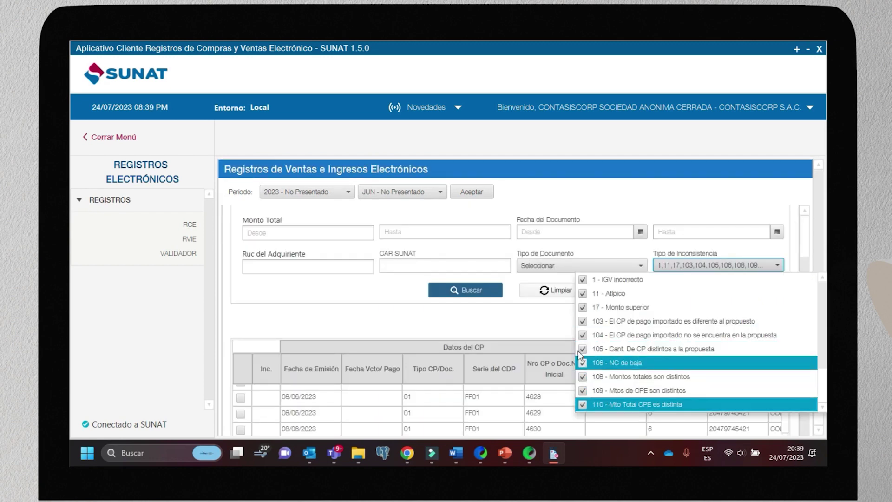
{"action": "left_click", "coordinate": [464, 292]}
View the inconsistency details of invoice FFDT-1493 in the filtered preliminary, including their values, and close them.
{"action": "scroll", "coordinate": [343, 403], "scroll_direction": "up", "scroll_amount": 3}
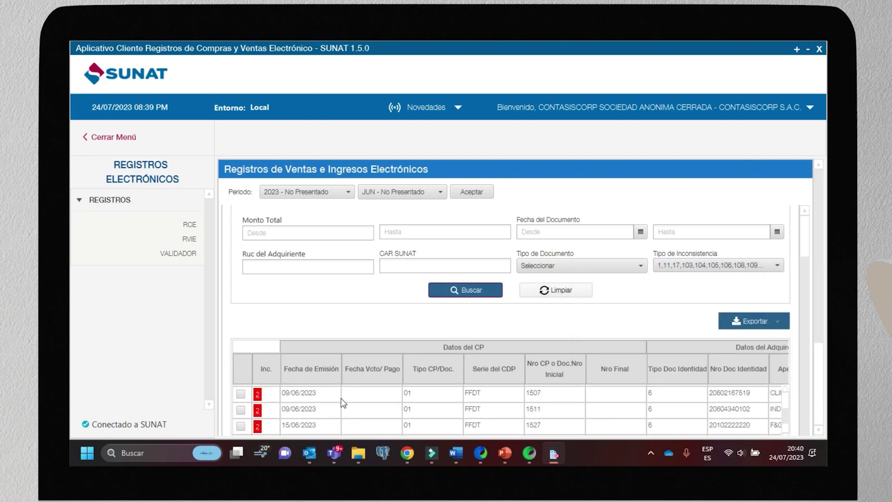
{"action": "left_click", "coordinate": [257, 403]}
{"action": "left_click_drag", "start_coordinate": [448, 261], "coordinate": [305, 236]}
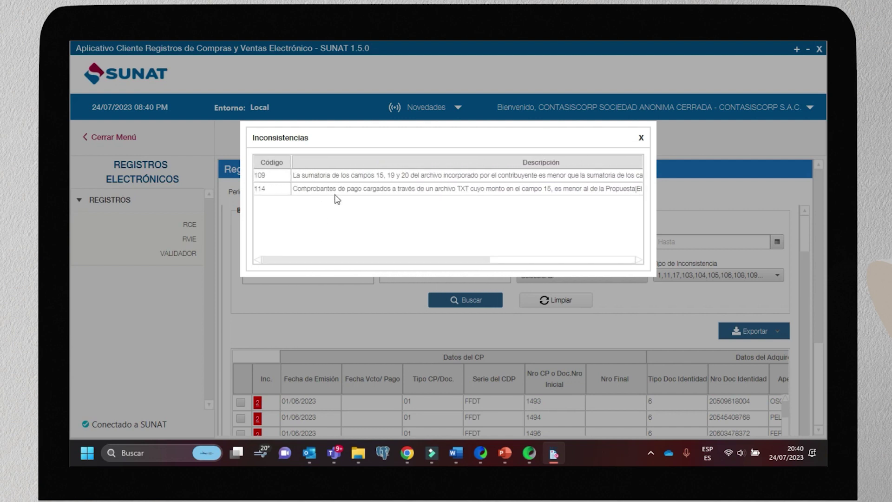
{"action": "left_click_drag", "start_coordinate": [429, 262], "coordinate": [595, 284]}
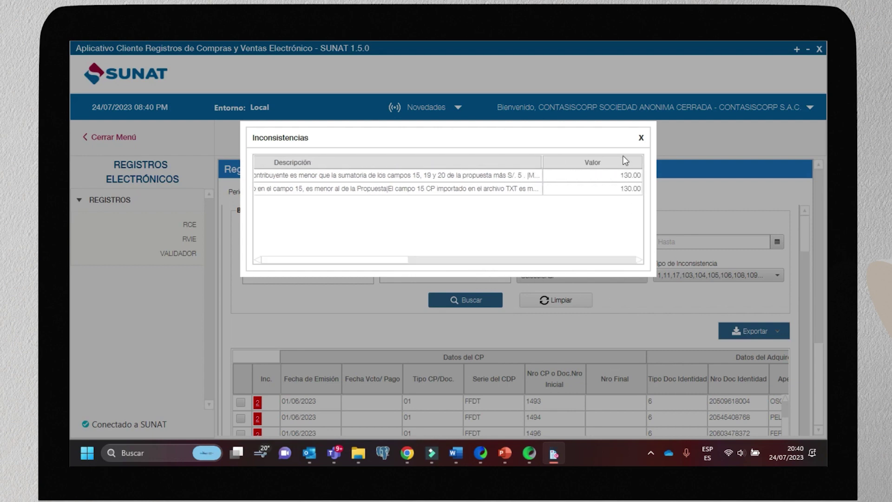
{"action": "left_click", "coordinate": [642, 138]}
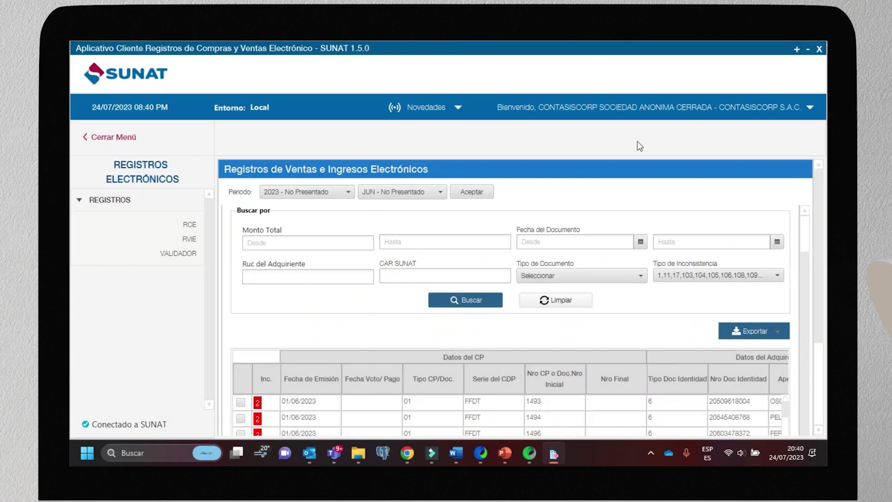
Look over the remaining flagged FFDT invoices in the filtered preliminary list.
{"action": "scroll", "coordinate": [599, 353], "scroll_direction": "down", "scroll_amount": 3}
{"action": "scroll", "coordinate": [660, 354], "scroll_direction": "down", "scroll_amount": 3}
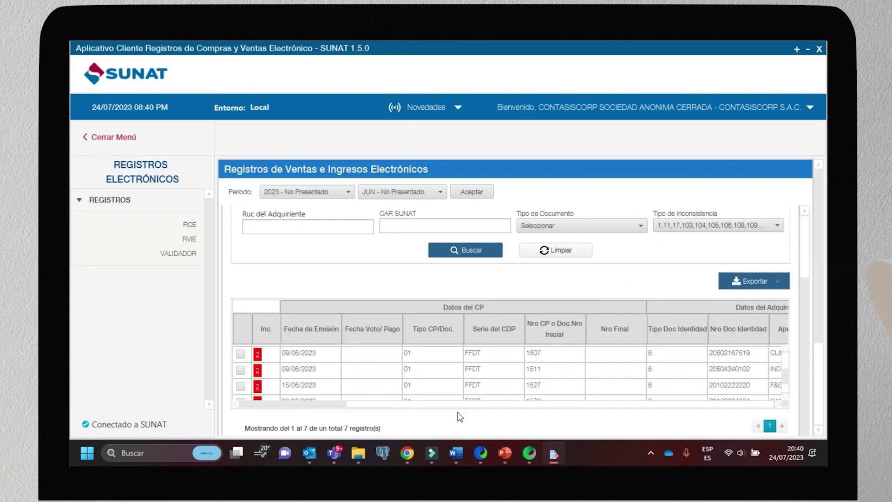
{"action": "scroll", "coordinate": [297, 370], "scroll_direction": "down", "scroll_amount": 1}
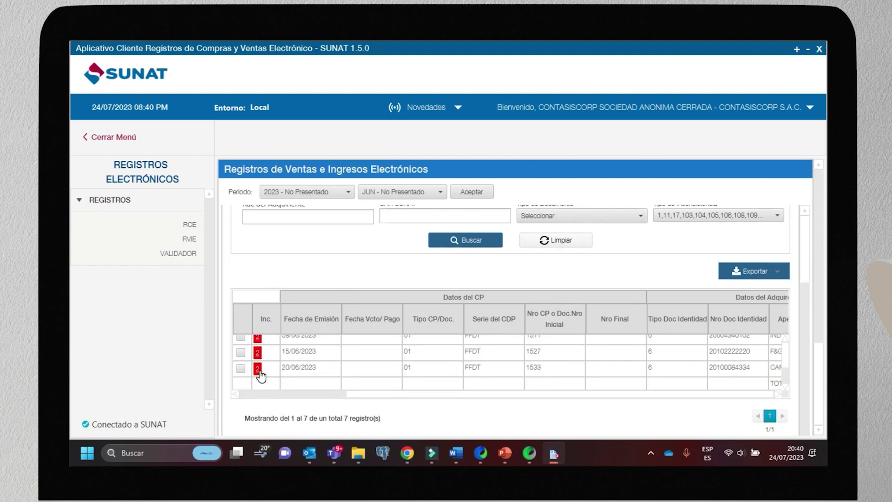
{"action": "scroll", "coordinate": [300, 368], "scroll_direction": "up", "scroll_amount": 4}
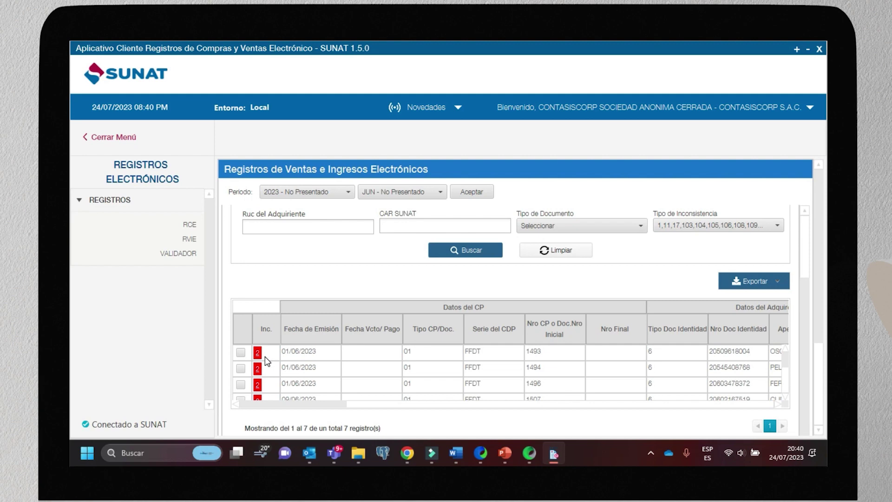
{"action": "scroll", "coordinate": [453, 269], "scroll_direction": "down", "scroll_amount": 3}
{"action": "scroll", "coordinate": [458, 297], "scroll_direction": "up", "scroll_amount": 5}
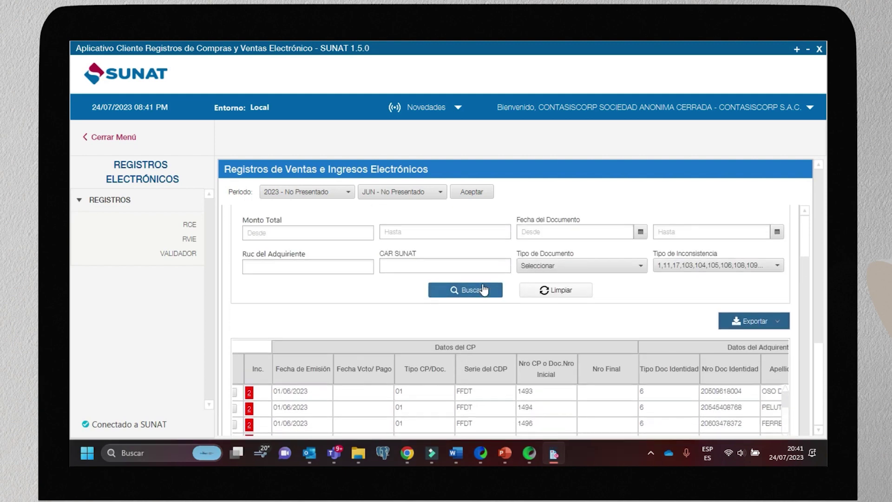
Open the RVIE inconsistencies report and look over its listed payment vouchers.
{"action": "scroll", "coordinate": [445, 255], "scroll_direction": "up", "scroll_amount": 3}
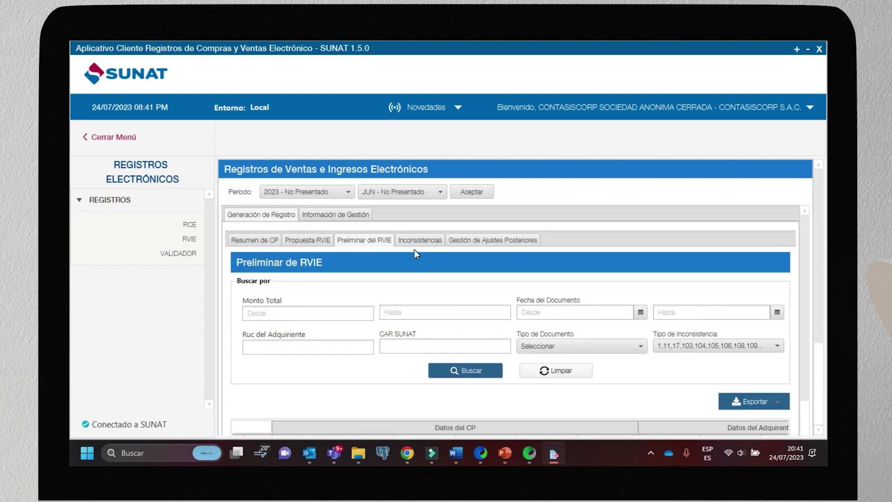
{"action": "left_click", "coordinate": [417, 240]}
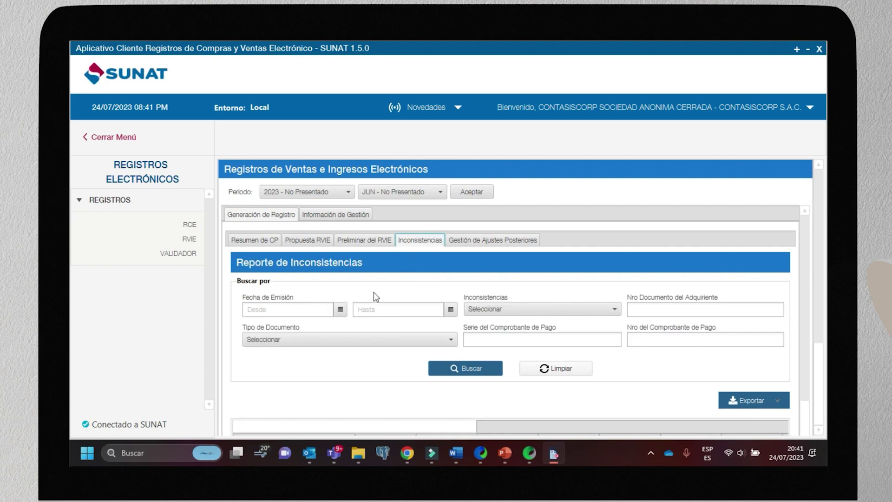
{"action": "scroll", "coordinate": [373, 295], "scroll_direction": "down", "scroll_amount": 3}
{"action": "scroll", "coordinate": [445, 377], "scroll_direction": "down", "scroll_amount": 3}
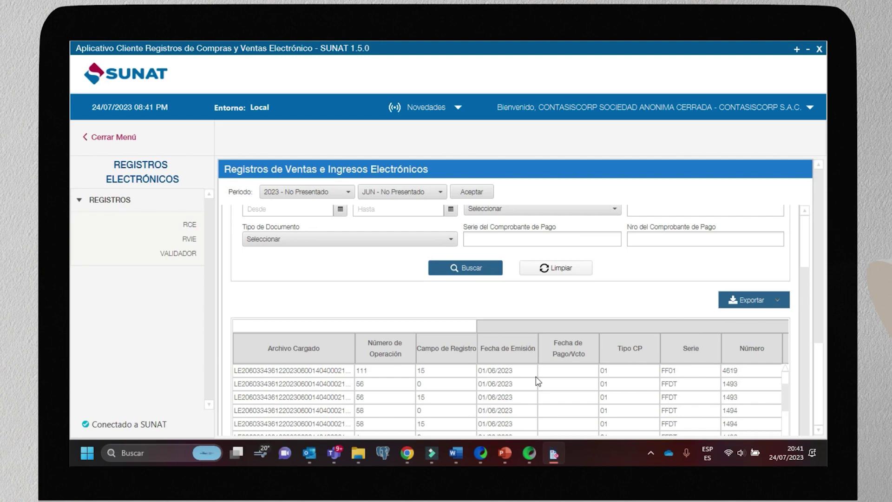
{"action": "scroll", "coordinate": [534, 378], "scroll_direction": "up", "scroll_amount": 1}
{"action": "scroll", "coordinate": [720, 397], "scroll_direction": "up", "scroll_amount": 3}
{"action": "scroll", "coordinate": [639, 349], "scroll_direction": "up", "scroll_amount": 1}
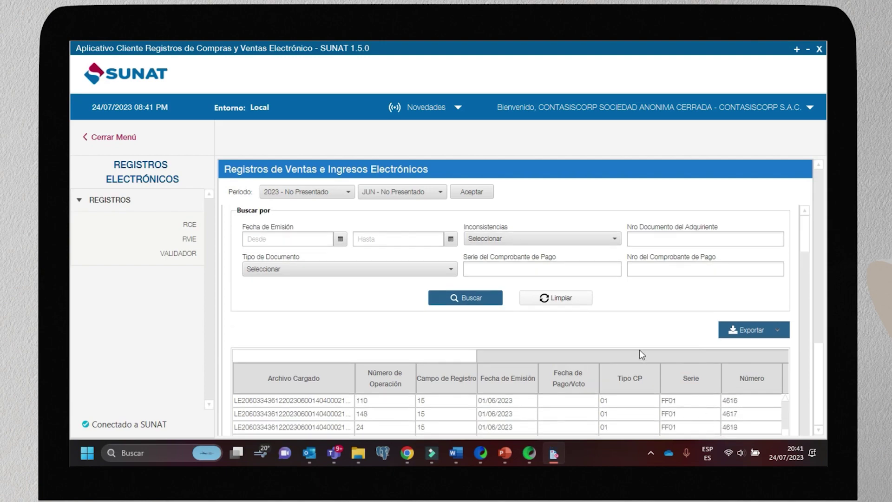
{"action": "scroll", "coordinate": [796, 363], "scroll_direction": "down", "scroll_amount": 3}
Widen the inconsistency description column in the report to show more of its text.
{"action": "left_click_drag", "start_coordinate": [456, 411], "coordinate": [818, 405]}
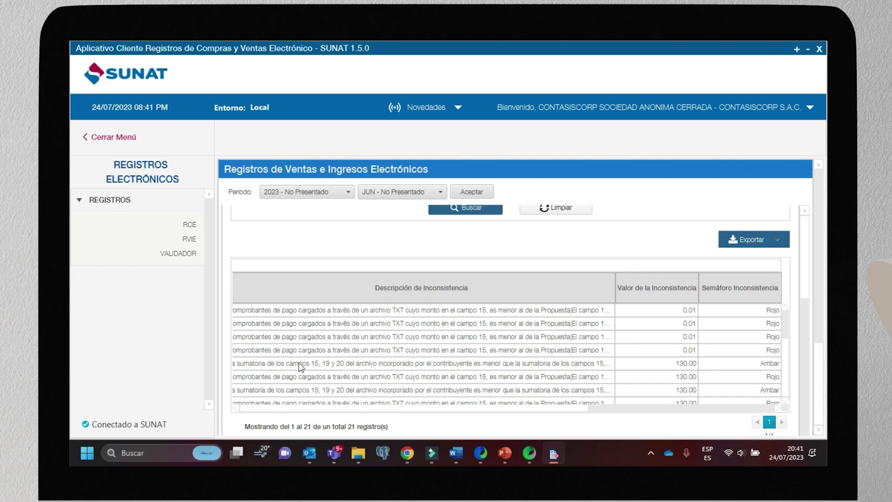
{"action": "left_click_drag", "start_coordinate": [572, 414], "coordinate": [654, 414]}
{"action": "left_click_drag", "start_coordinate": [617, 286], "coordinate": [790, 285]}
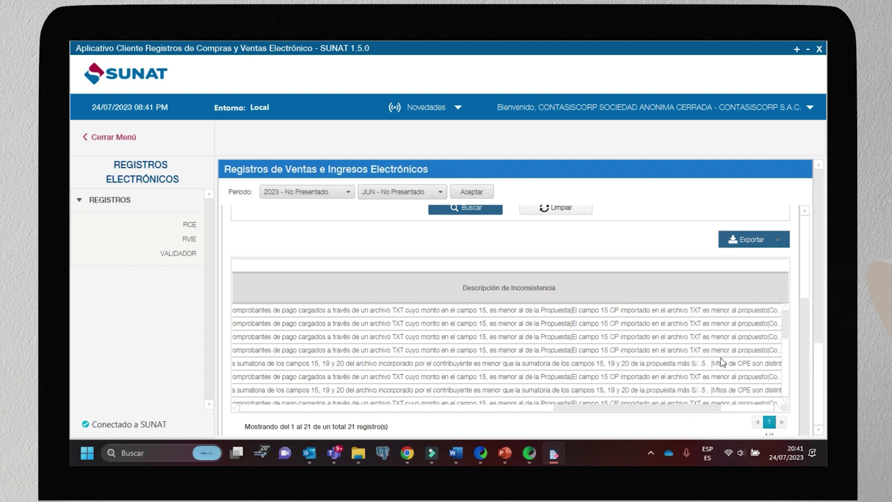
Check the inconsistency codes, descriptions, values and semáforo levels of the records in the report.
{"action": "left_click_drag", "start_coordinate": [646, 407], "coordinate": [613, 411]}
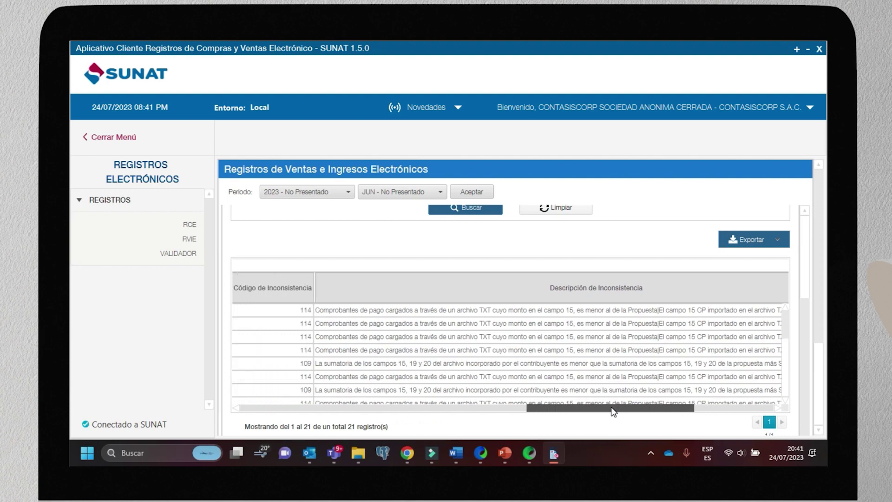
{"action": "left_click_drag", "start_coordinate": [614, 412], "coordinate": [656, 410]}
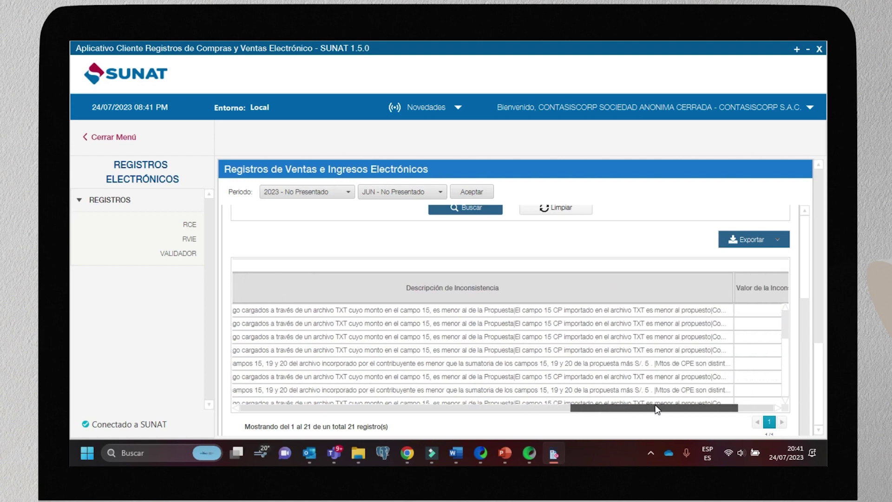
{"action": "left_click_drag", "start_coordinate": [656, 410], "coordinate": [683, 414]}
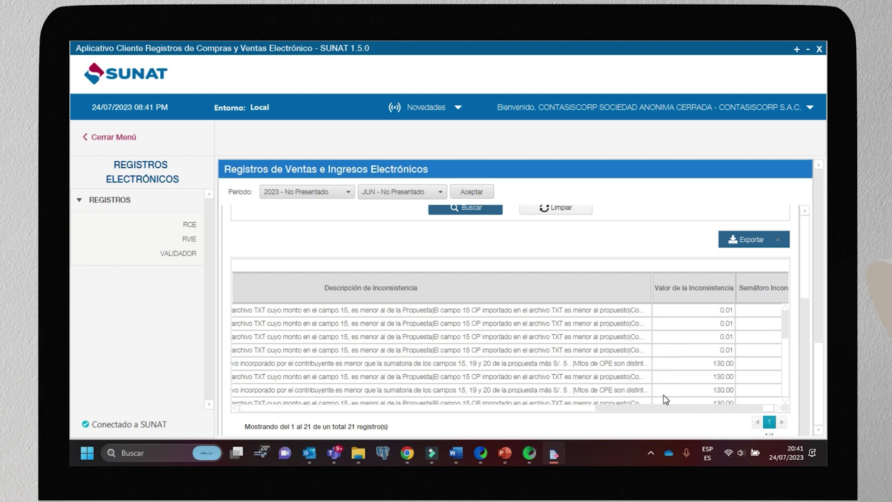
{"action": "left_click_drag", "start_coordinate": [656, 410], "coordinate": [713, 420]}
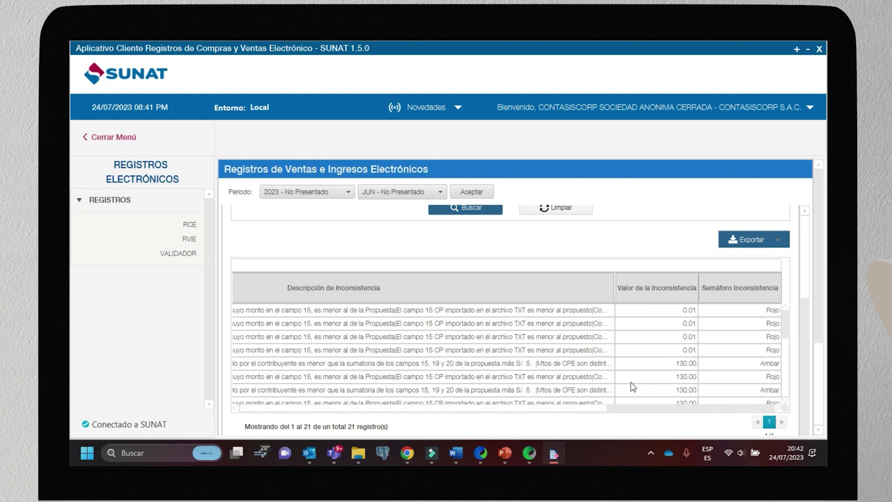
{"action": "scroll", "coordinate": [698, 379], "scroll_direction": "down", "scroll_amount": 5}
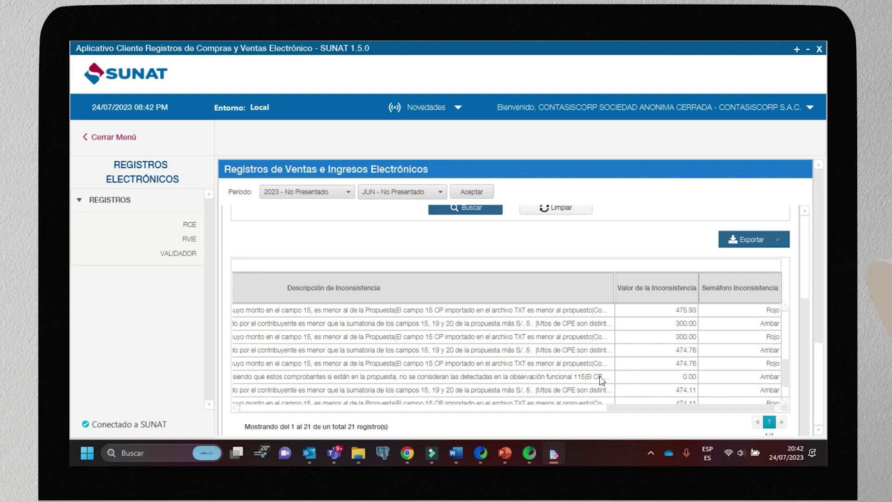
{"action": "left_click_drag", "start_coordinate": [608, 408], "coordinate": [588, 407]}
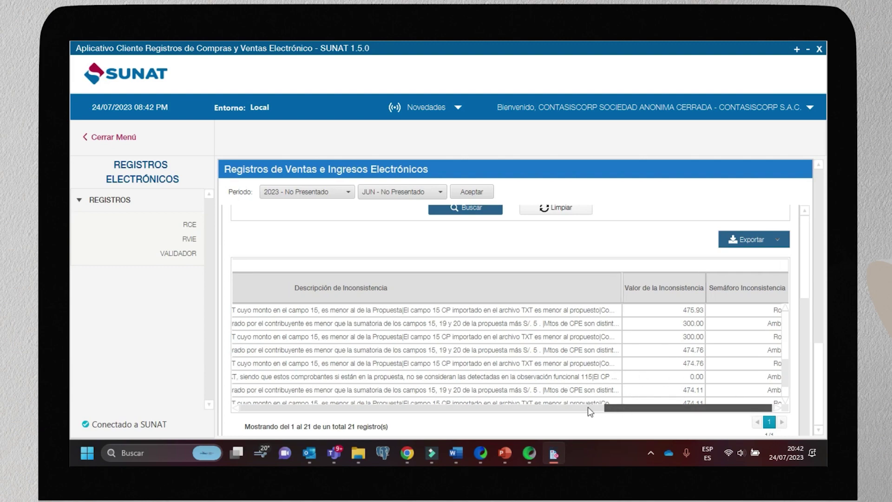
Open the RVIE ticket submission status (Estado de Envío Ticket) within the management information queries for 06/2023.
{"action": "scroll", "coordinate": [397, 227], "scroll_direction": "up", "scroll_amount": 4}
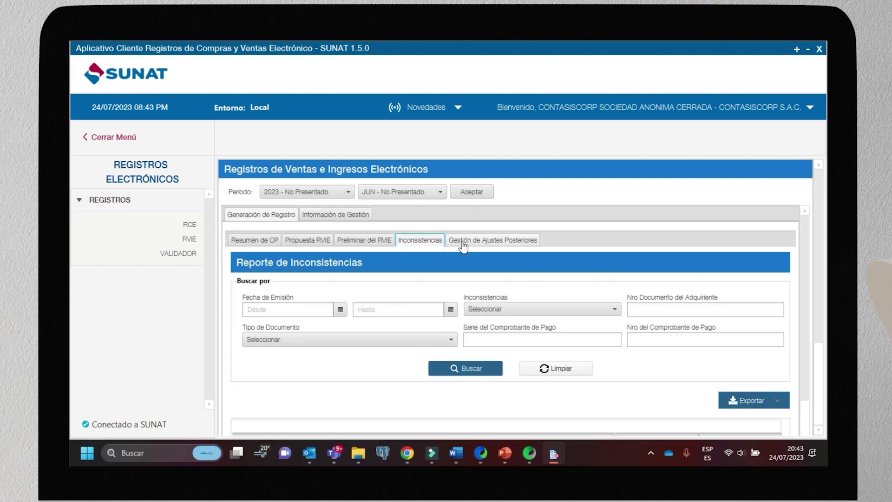
{"action": "left_click", "coordinate": [325, 214]}
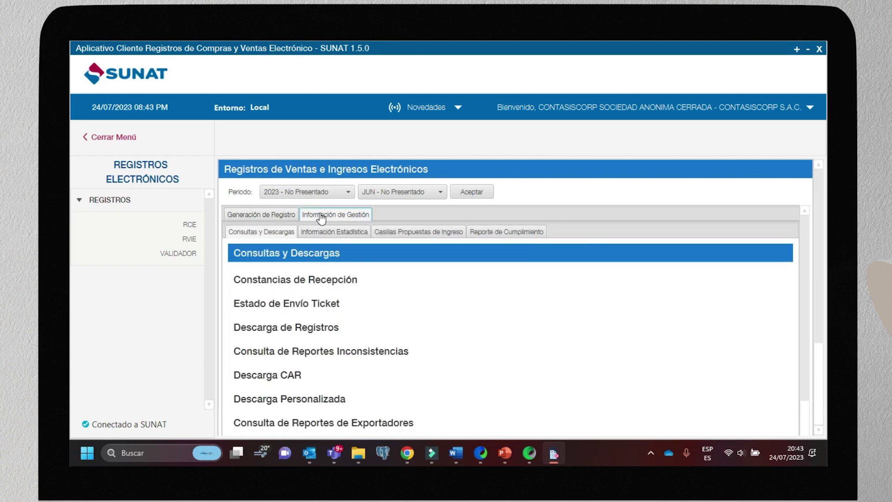
{"action": "left_click", "coordinate": [278, 306]}
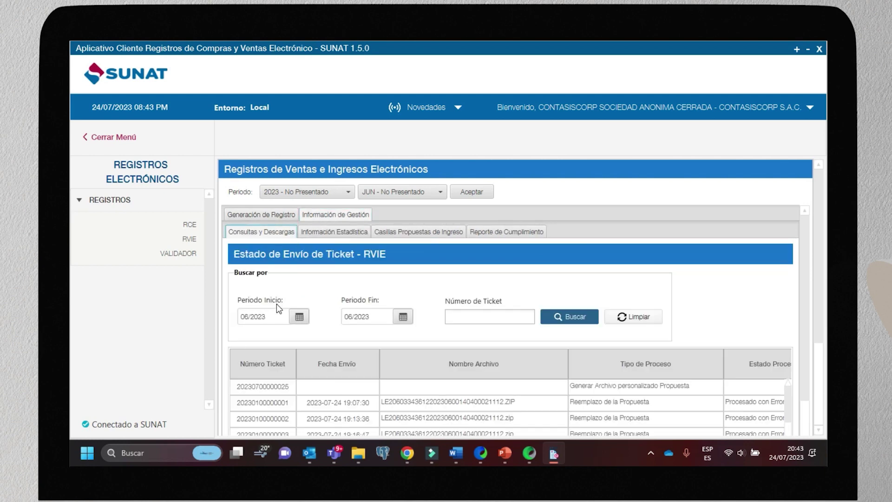
{"action": "scroll", "coordinate": [442, 344], "scroll_direction": "down", "scroll_amount": 1}
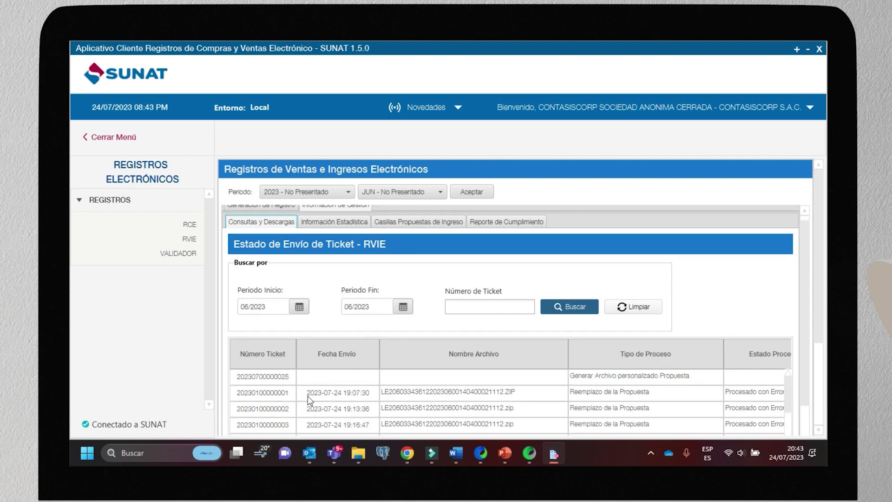
{"action": "scroll", "coordinate": [344, 407], "scroll_direction": "up", "scroll_amount": 1}
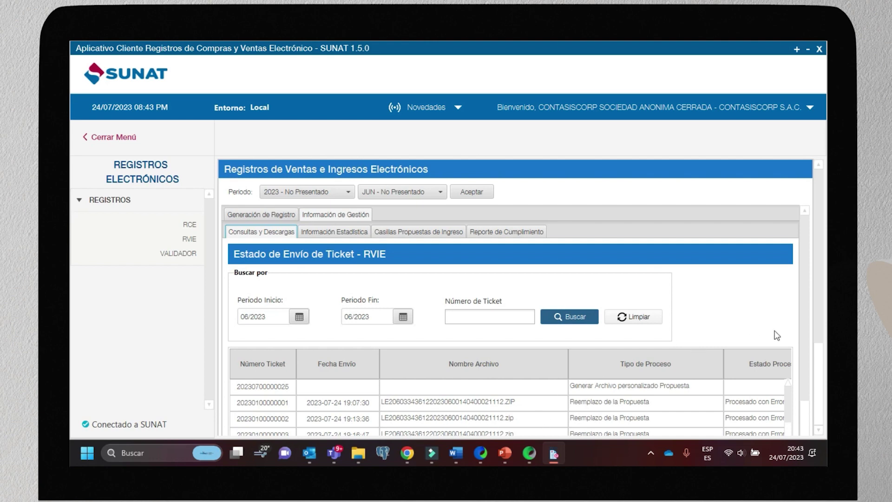
Find the inconsistencies export ticket in the ticket list and download its text report.
{"action": "scroll", "coordinate": [800, 332], "scroll_direction": "down", "scroll_amount": 5}
{"action": "scroll", "coordinate": [799, 337], "scroll_direction": "down", "scroll_amount": 1}
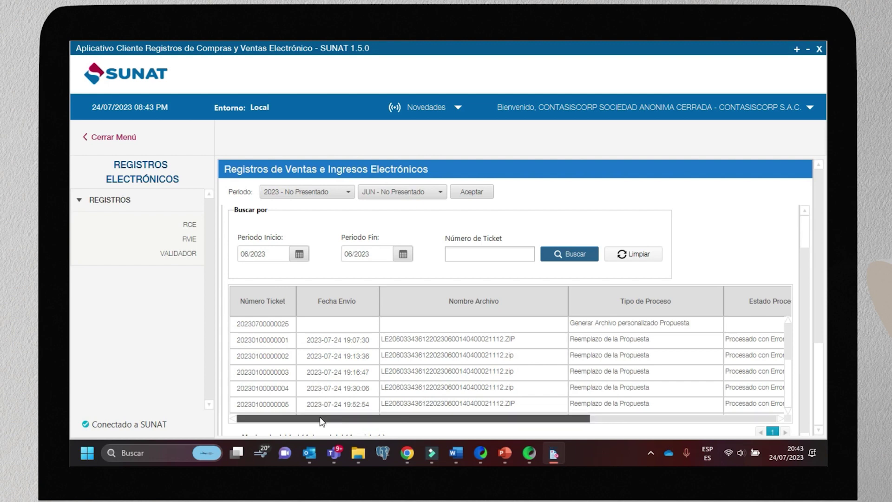
{"action": "scroll", "coordinate": [367, 385], "scroll_direction": "down", "scroll_amount": 3}
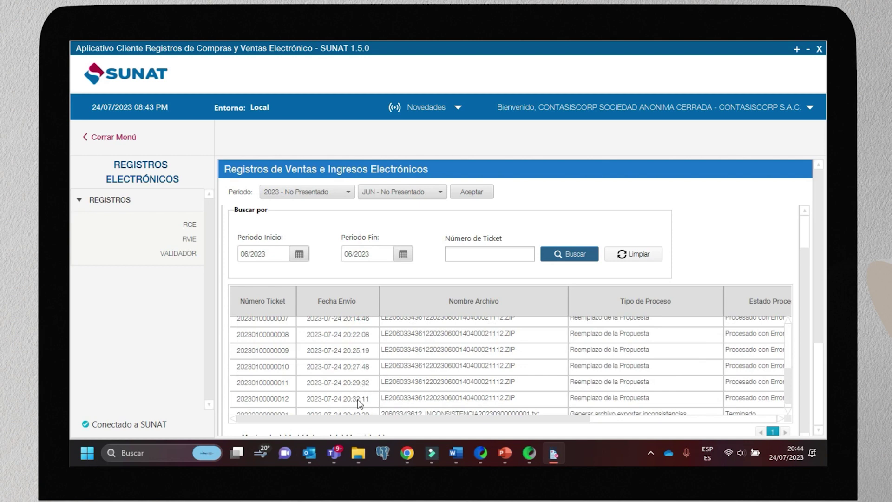
{"action": "scroll", "coordinate": [346, 399], "scroll_direction": "down", "scroll_amount": 1}
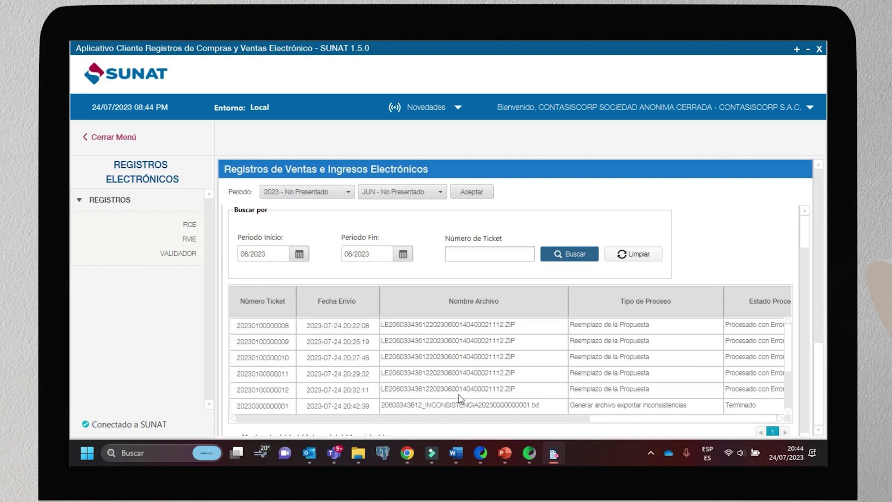
{"action": "left_click_drag", "start_coordinate": [552, 423], "coordinate": [618, 421]}
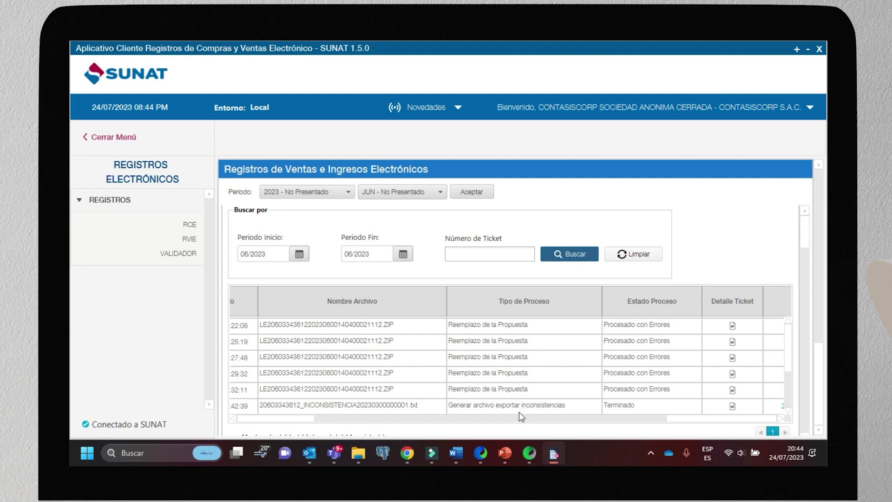
{"action": "left_click_drag", "start_coordinate": [518, 421], "coordinate": [639, 420]}
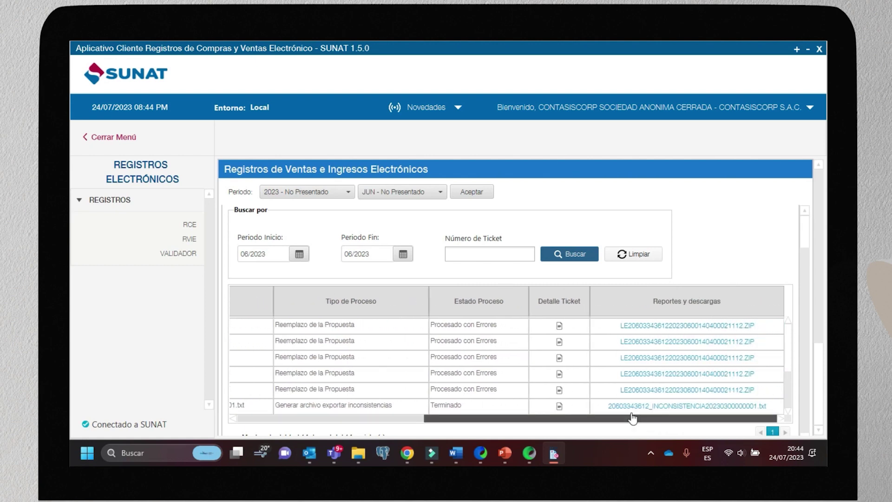
{"action": "left_click", "coordinate": [700, 391]}
{"action": "left_click", "coordinate": [552, 274]}
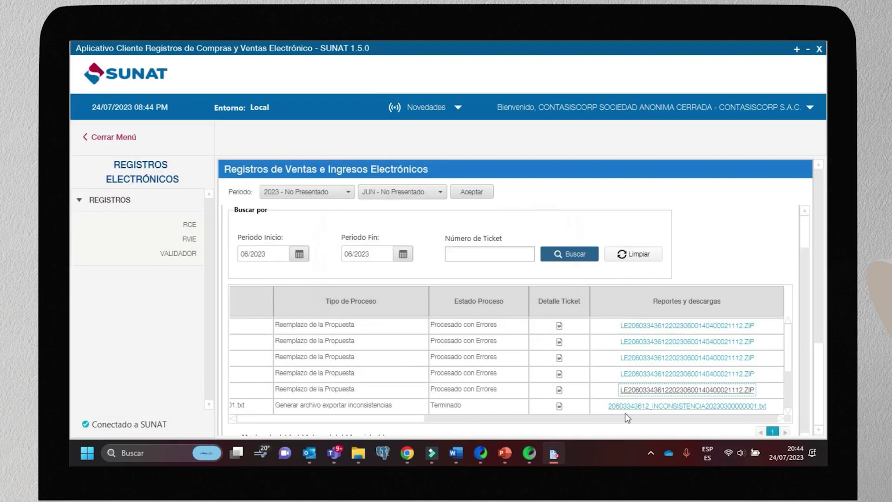
Open the downloaded inconsistencies text file from the Descargas folder in File Explorer, review it, close it and put the folder away.
{"action": "left_click", "coordinate": [360, 454]}
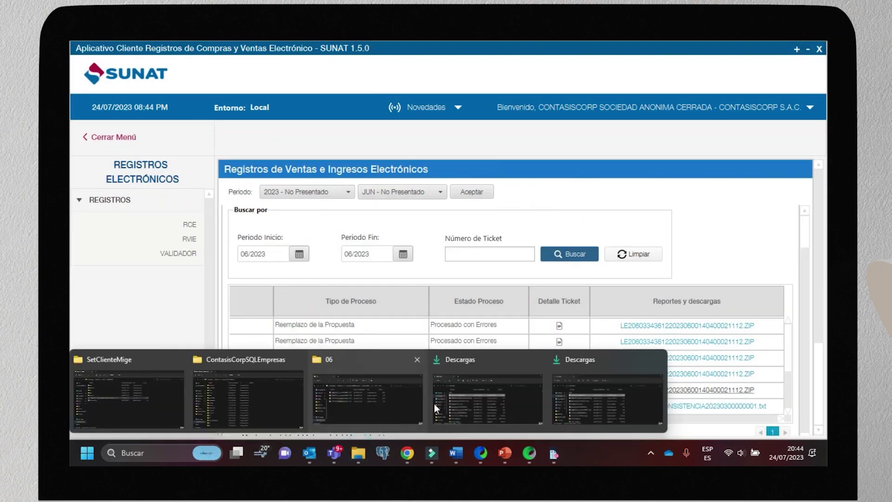
{"action": "left_click", "coordinate": [481, 391]}
{"action": "left_click", "coordinate": [249, 192]}
{"action": "double_click", "coordinate": [249, 193]}
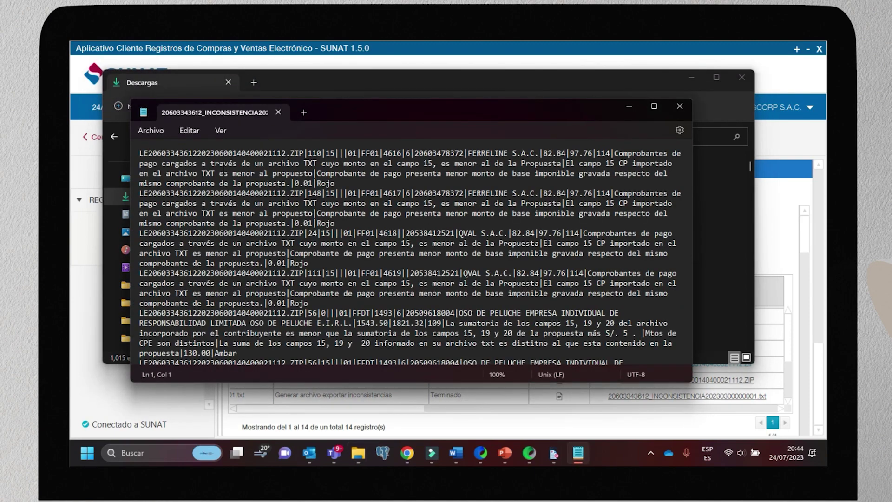
{"action": "key", "text": "alt+F4"}
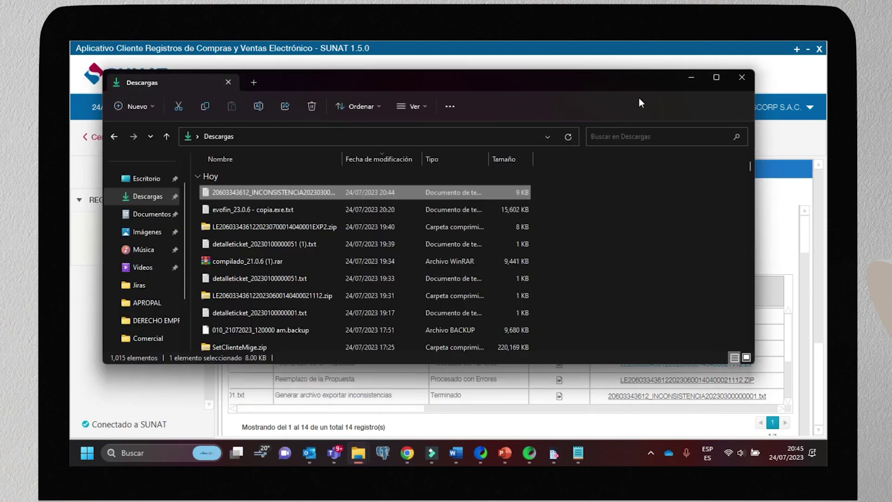
{"action": "left_click", "coordinate": [694, 78]}
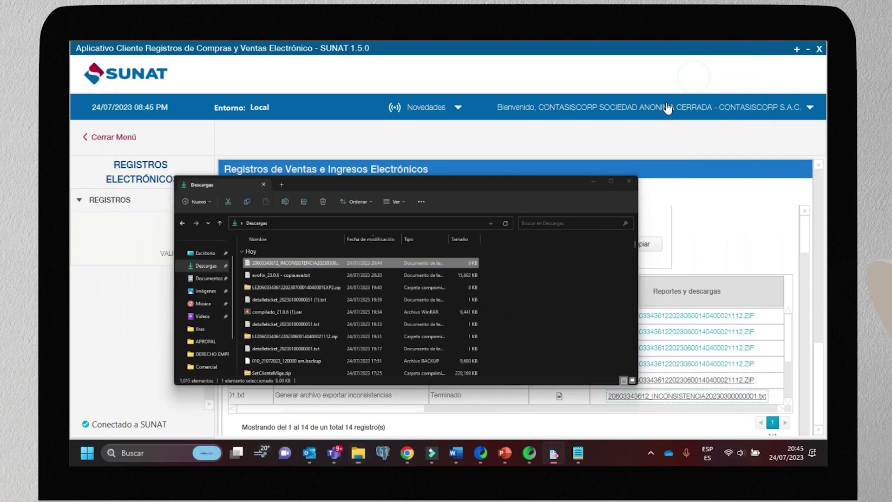
Switch to File Explorer and open the SetClienteMige folder inside SIRE on drive C.
{"action": "mouse_move", "coordinate": [361, 451]}
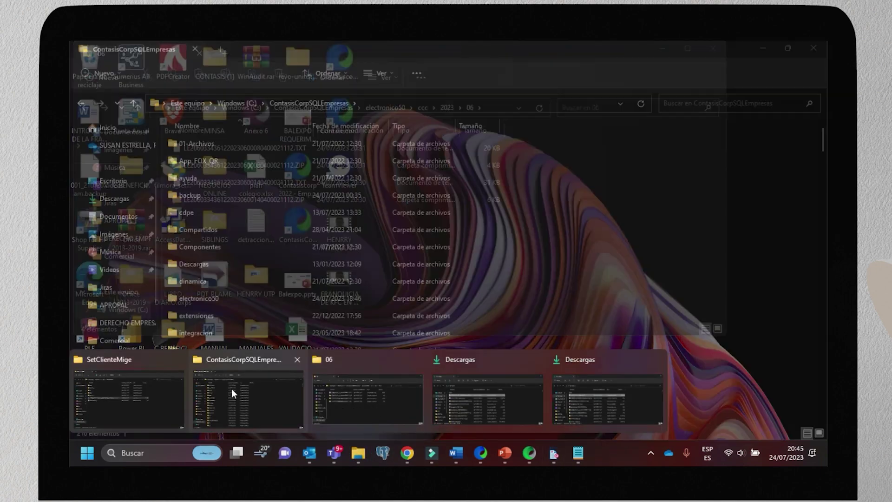
{"action": "left_click", "coordinate": [145, 392]}
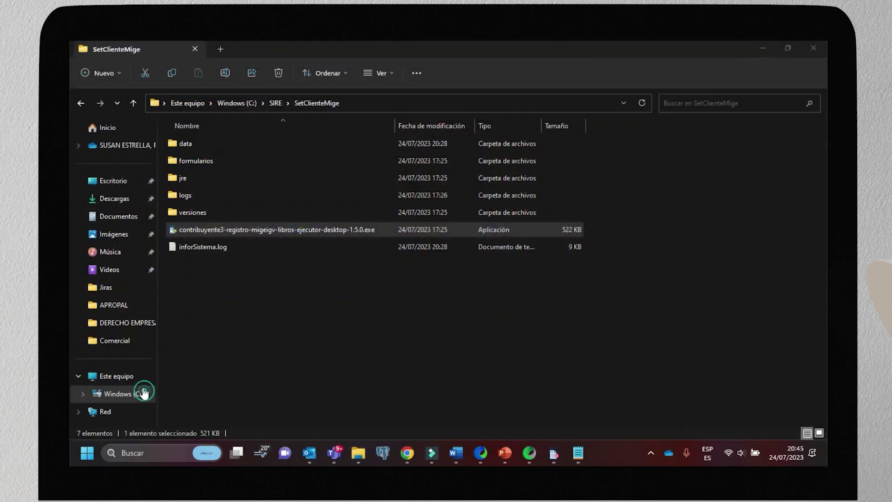
{"action": "left_click", "coordinate": [244, 104]}
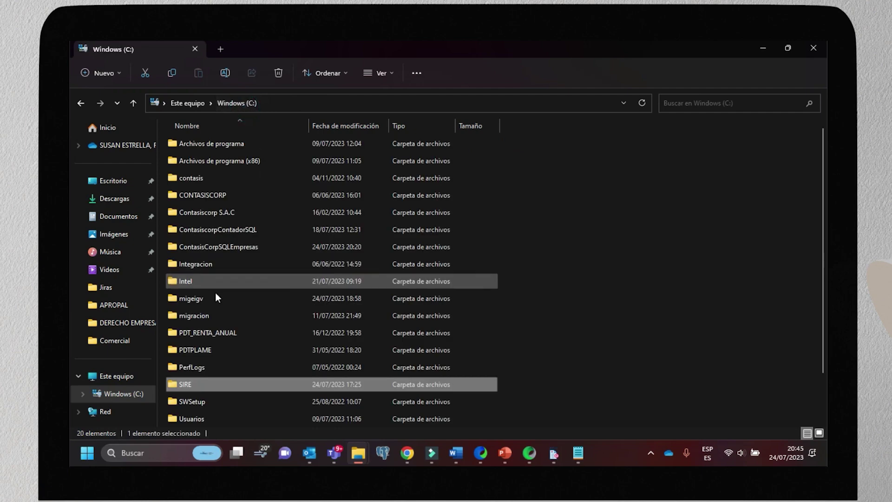
{"action": "double_click", "coordinate": [187, 386]}
{"action": "double_click", "coordinate": [218, 146]}
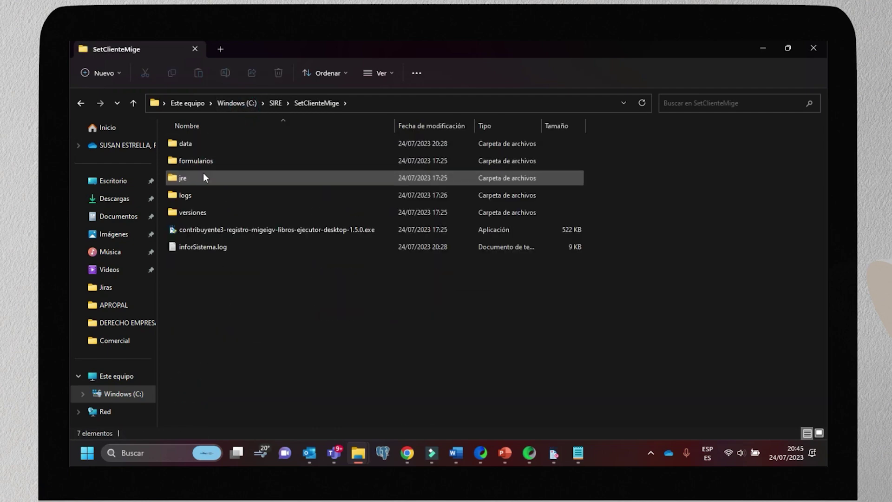
Open the period's files folder through data, usuario, the company's RUC folder, RVIE and 202306.
{"action": "double_click", "coordinate": [194, 147]}
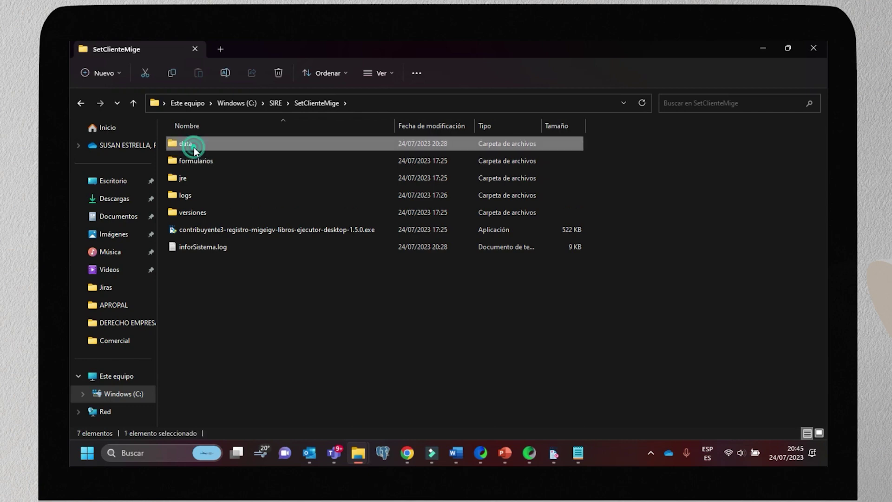
{"action": "double_click", "coordinate": [203, 147]}
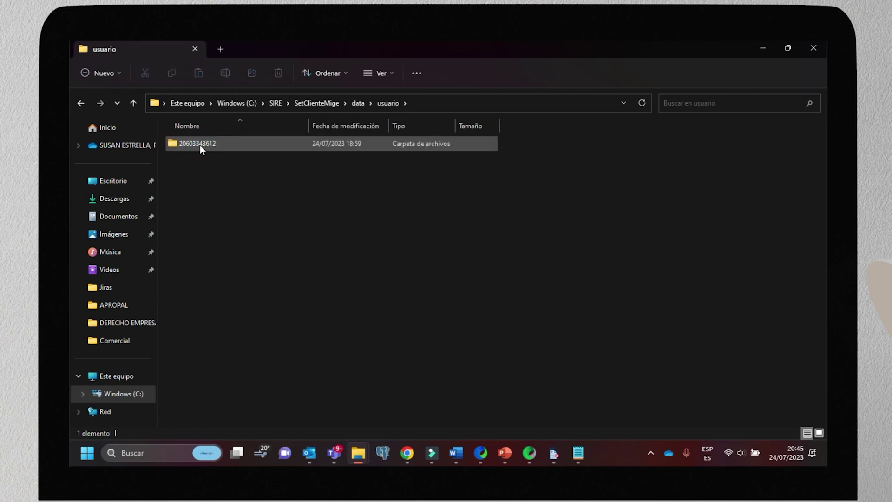
{"action": "double_click", "coordinate": [197, 144]}
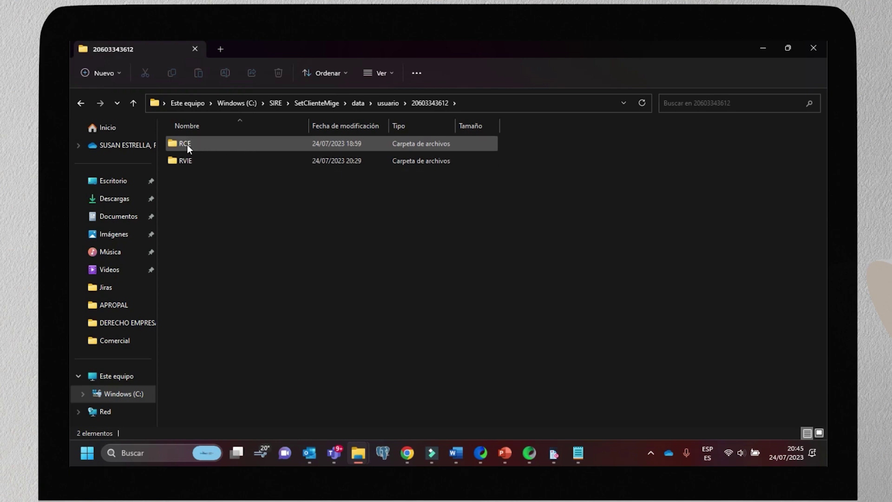
{"action": "double_click", "coordinate": [181, 160]}
{"action": "double_click", "coordinate": [182, 145]}
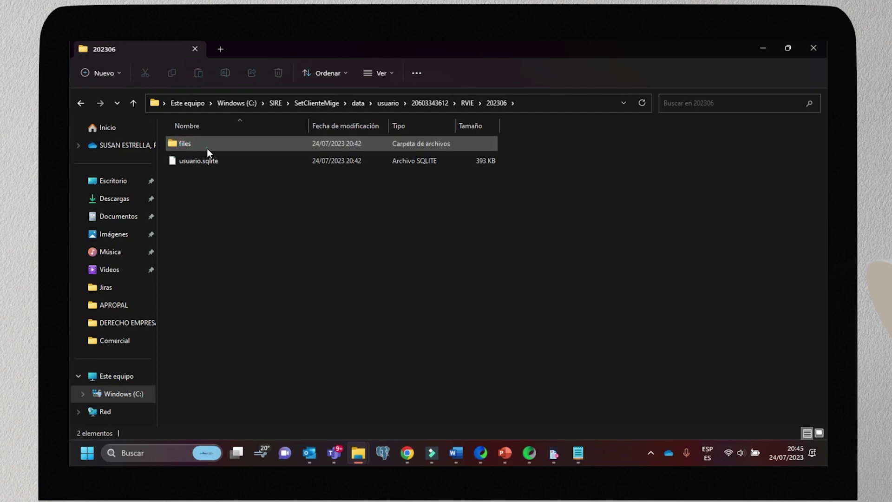
{"action": "double_click", "coordinate": [208, 148]}
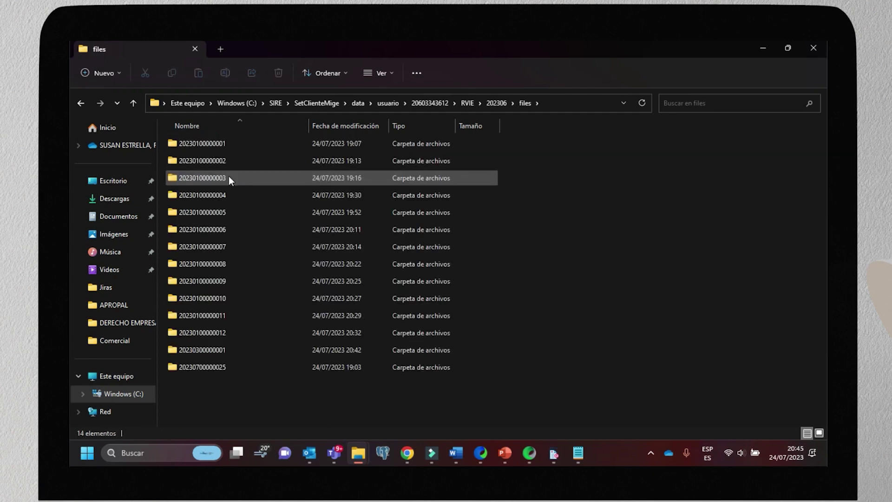
{"action": "left_click", "coordinate": [235, 334]}
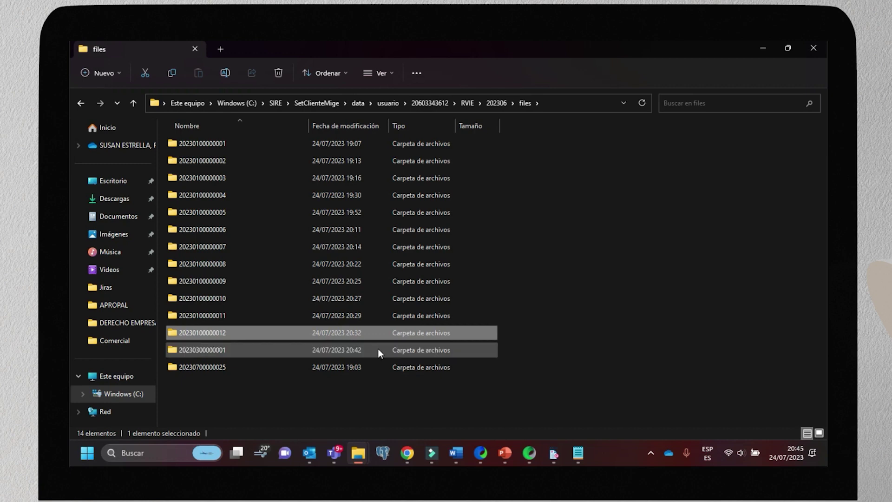
{"action": "double_click", "coordinate": [205, 334]}
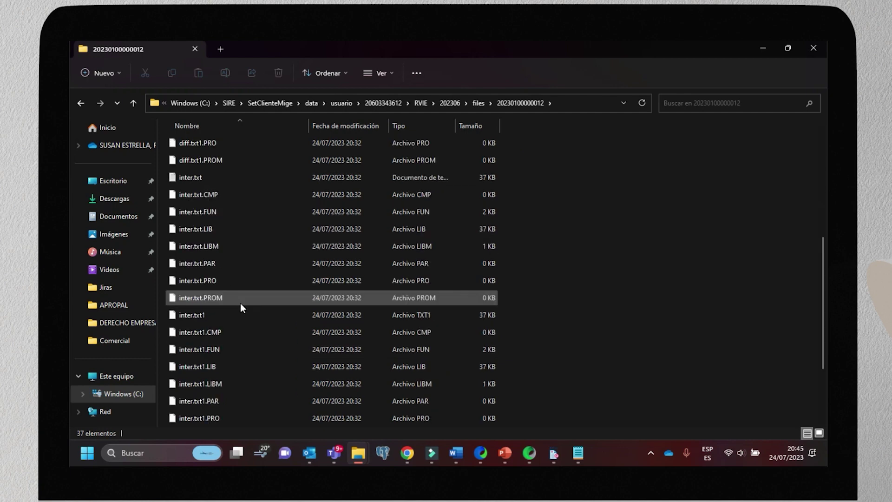
{"action": "scroll", "coordinate": [240, 303], "scroll_direction": "down", "scroll_amount": 2}
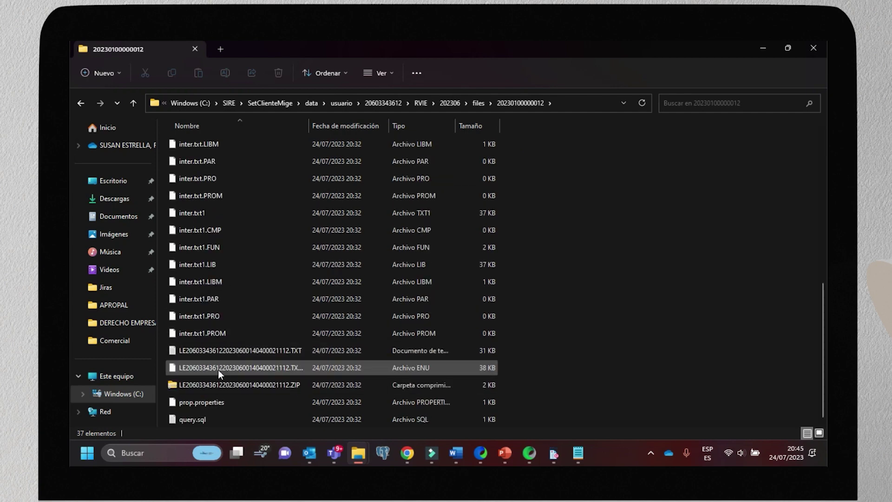
{"action": "left_click", "coordinate": [339, 127]}
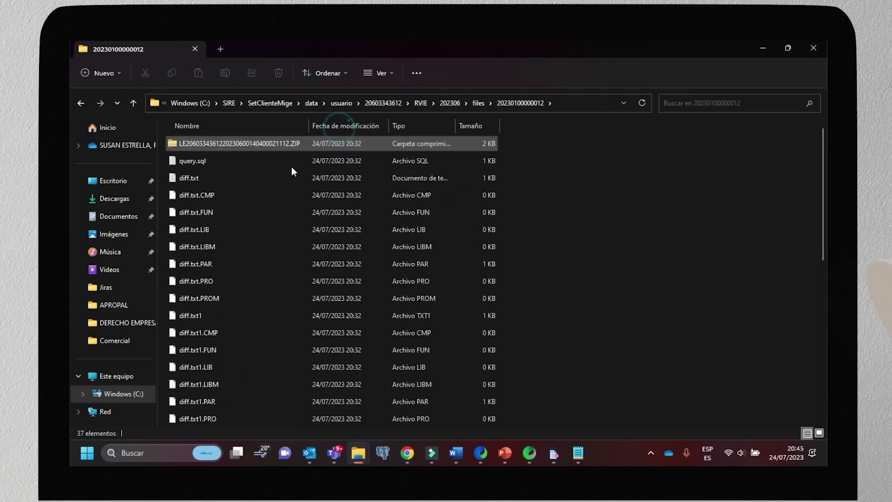
{"action": "double_click", "coordinate": [225, 142]}
Open REPORTE_FUNCIONAL.txt at full size and review the taxpayer data, validated rows, inconsistencies and proposal-versus-loaded totals.
{"action": "left_click", "coordinate": [225, 142]}
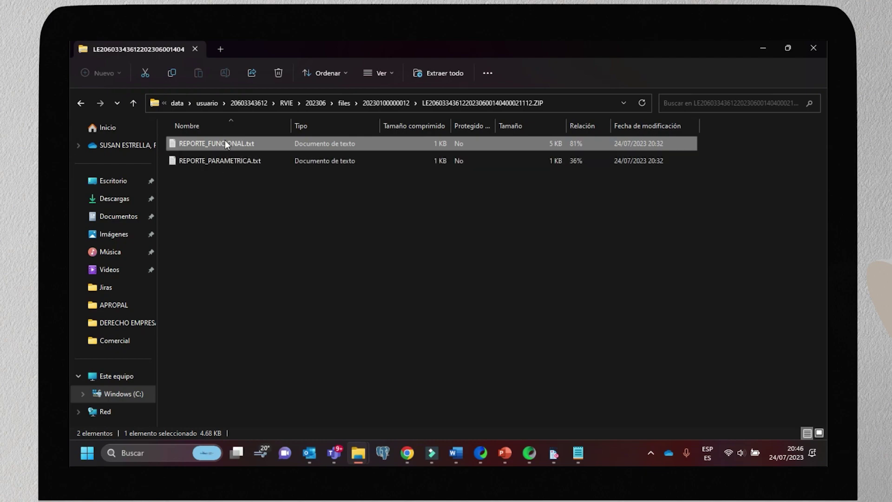
{"action": "double_click", "coordinate": [211, 144]}
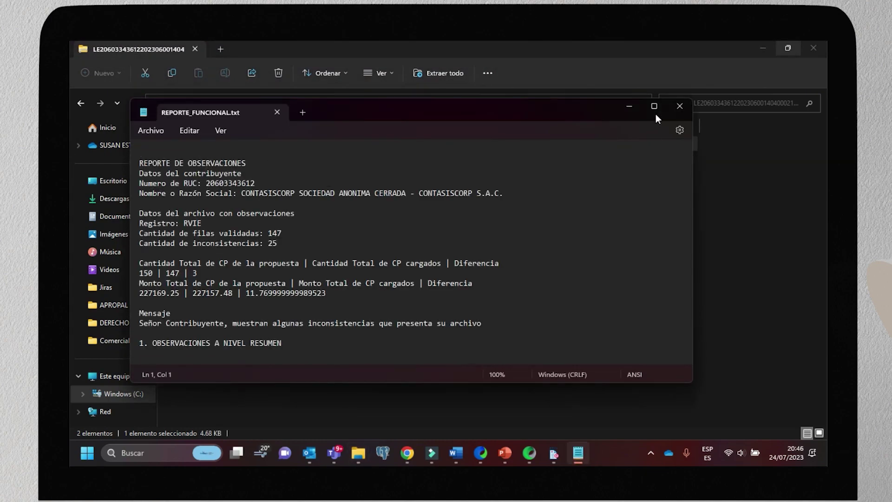
{"action": "left_click", "coordinate": [652, 107]}
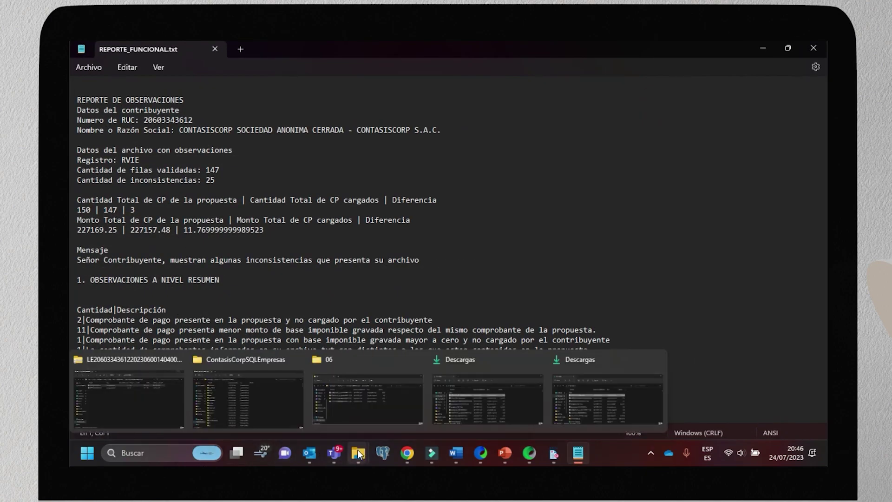
{"action": "left_click", "coordinate": [122, 289]}
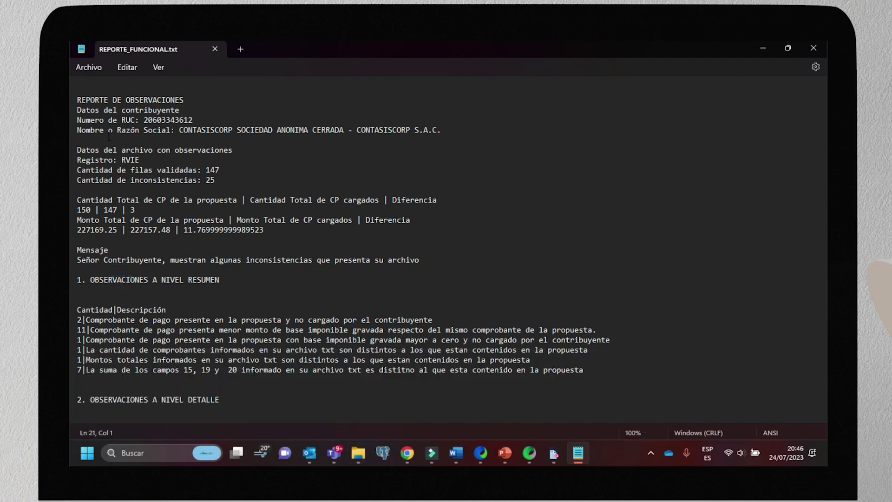
{"action": "left_click_drag", "start_coordinate": [93, 100], "coordinate": [209, 135]}
{"action": "left_click_drag", "start_coordinate": [103, 149], "coordinate": [107, 190]}
{"action": "left_click", "coordinate": [111, 171]}
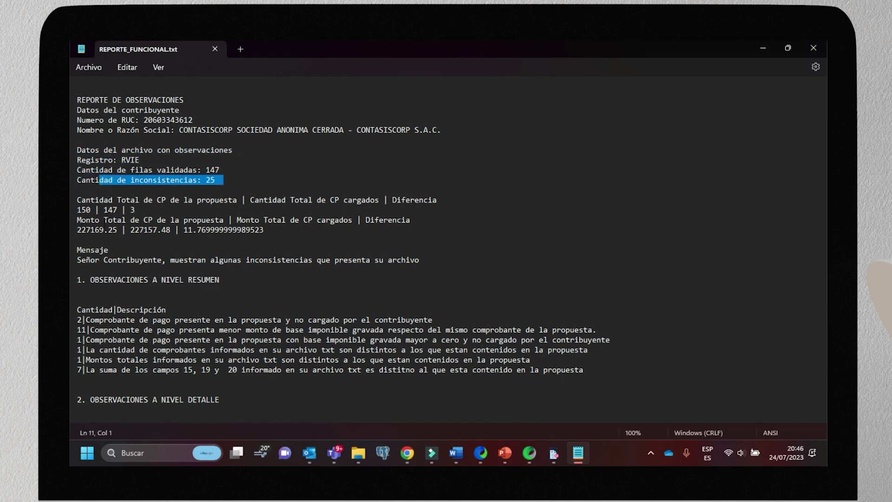
{"action": "left_click", "coordinate": [103, 209]}
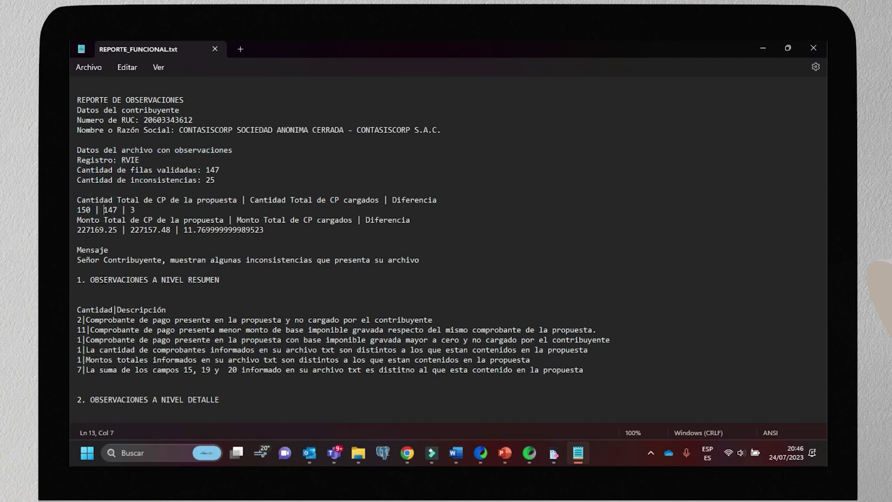
Review the summary-level observations (Observaciones a nivel resumen) in the functional report.
{"action": "scroll", "coordinate": [104, 210], "scroll_direction": "down", "scroll_amount": 3}
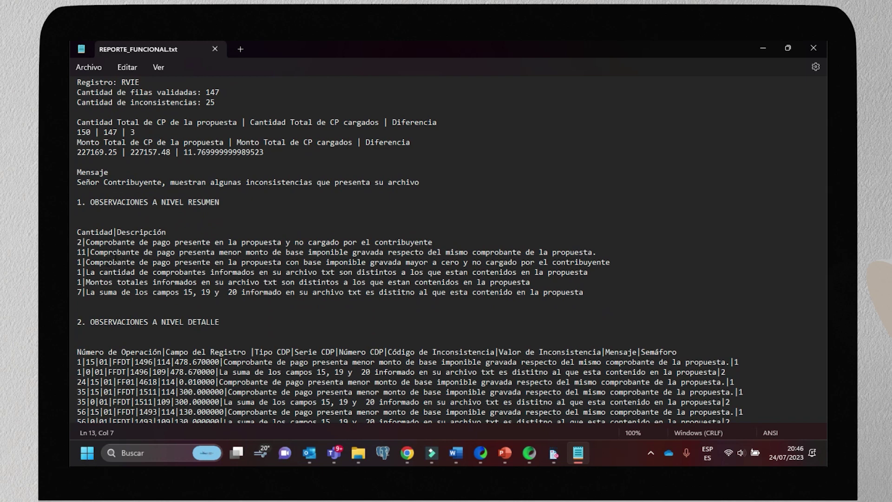
{"action": "left_click_drag", "start_coordinate": [118, 243], "coordinate": [442, 248]}
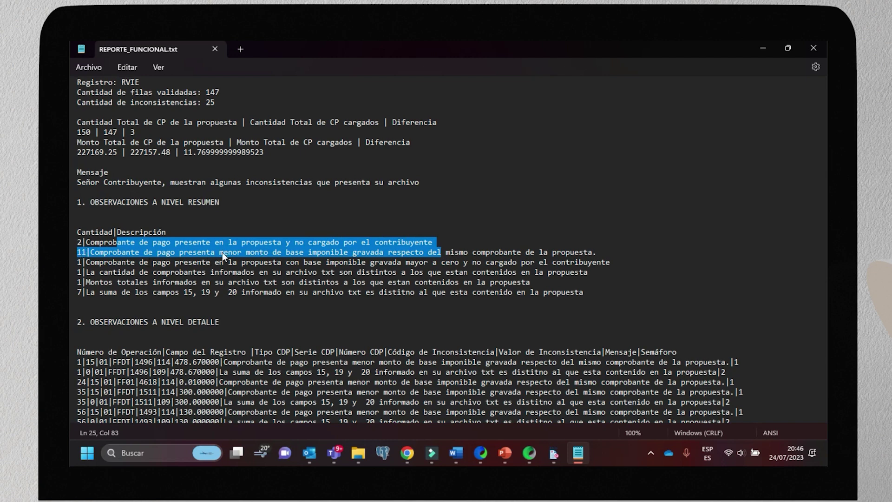
{"action": "left_click", "coordinate": [249, 252]}
{"action": "left_click_drag", "start_coordinate": [283, 252], "coordinate": [602, 255]}
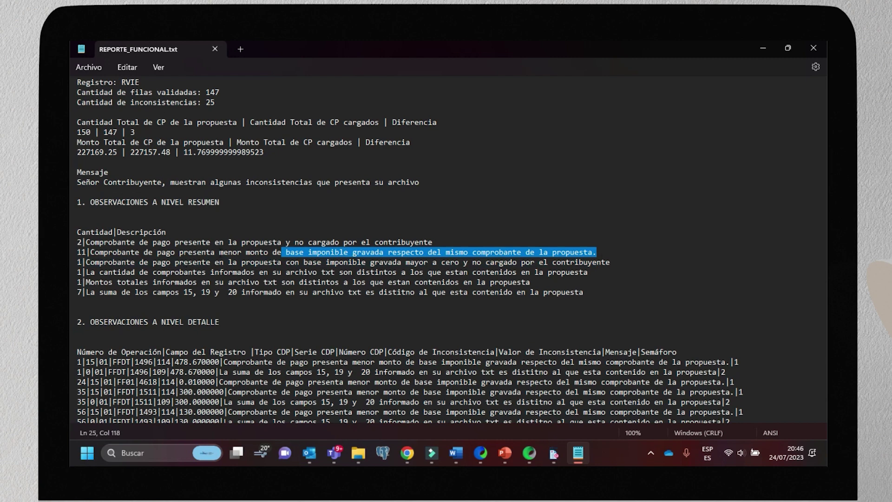
{"action": "left_click_drag", "start_coordinate": [94, 262], "coordinate": [281, 272]}
{"action": "left_click", "coordinate": [107, 264]}
{"action": "left_click_drag", "start_coordinate": [143, 282], "coordinate": [499, 282]}
Review the detail-level observations with their inconsistency messages and semáforo values, then minimize the functional report.
{"action": "scroll", "coordinate": [122, 303], "scroll_direction": "down", "scroll_amount": 4}
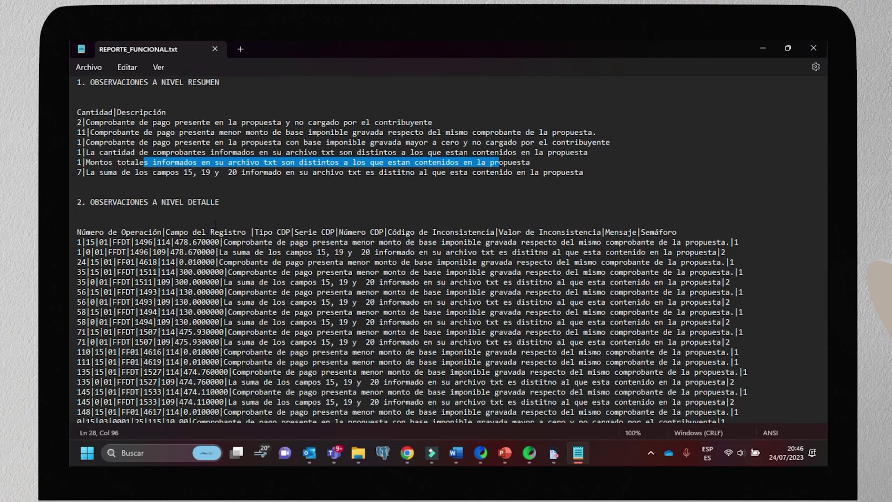
{"action": "left_click", "coordinate": [117, 242]}
{"action": "left_click_drag", "start_coordinate": [82, 242], "coordinate": [725, 242]}
{"action": "left_click", "coordinate": [185, 239]}
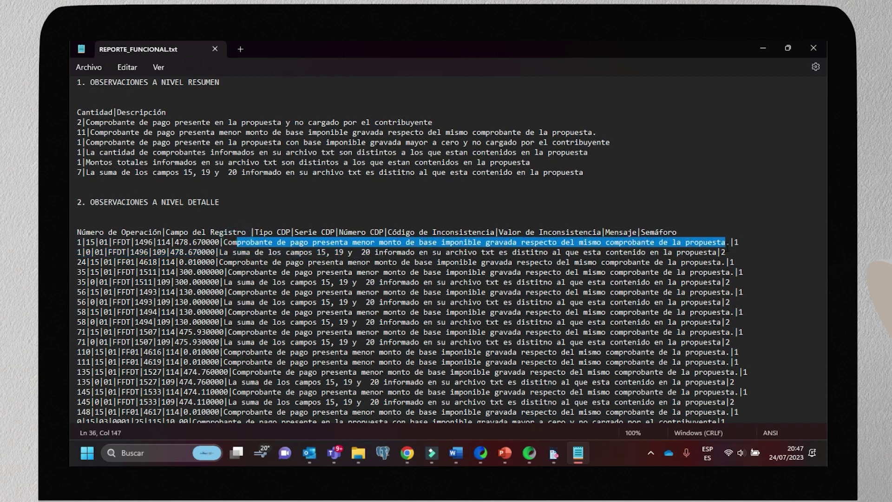
{"action": "left_click", "coordinate": [738, 247]}
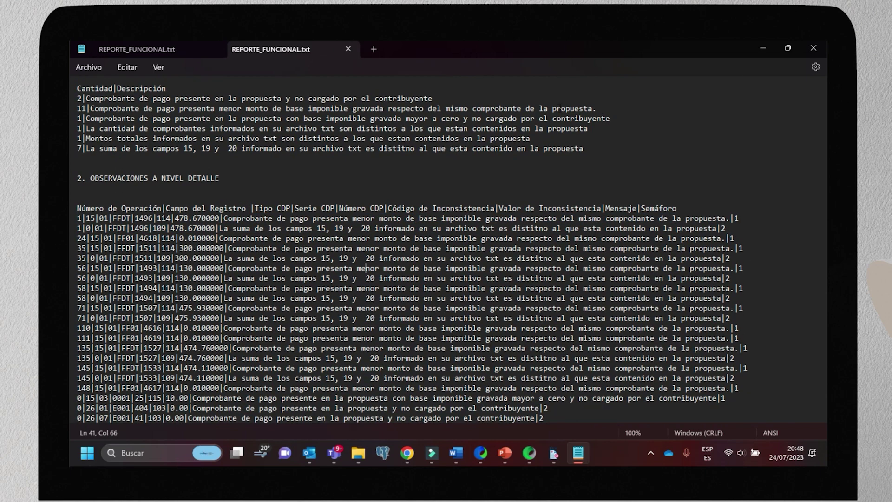
{"action": "left_click", "coordinate": [763, 49]}
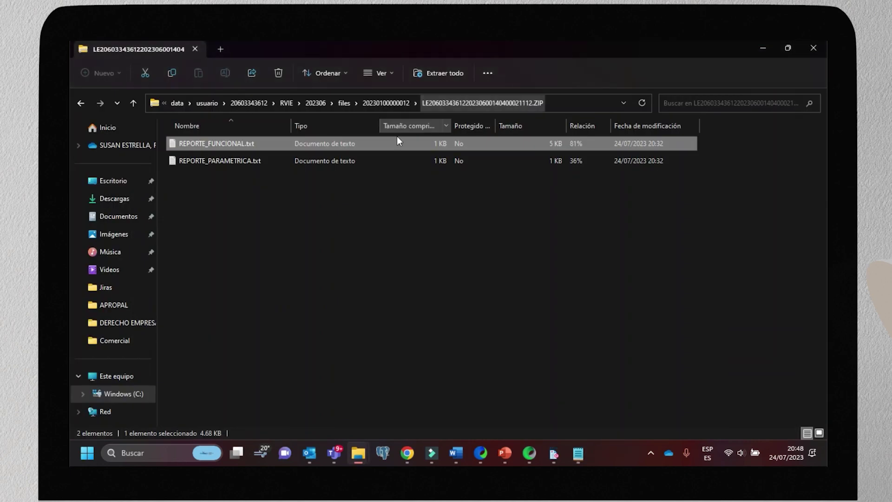
Open REPORTE_PARAMETRICA.txt, review its summary and detail format errors, and put the reports and folder away.
{"action": "double_click", "coordinate": [205, 163]}
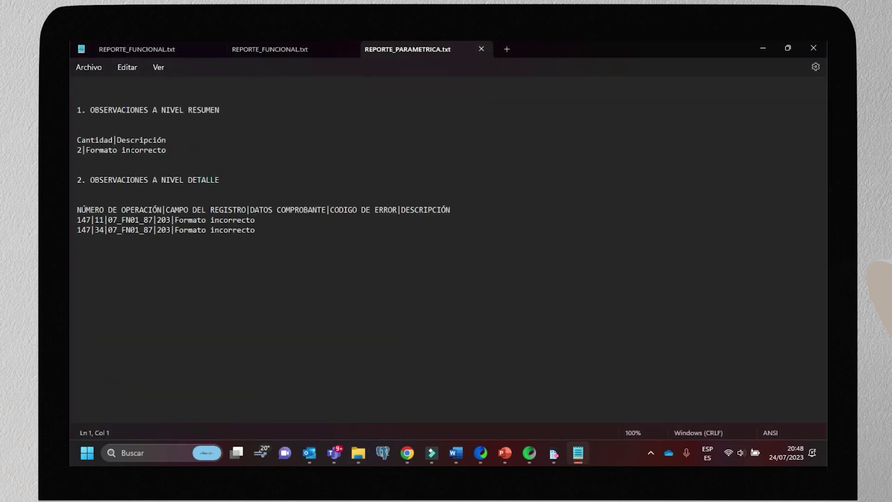
{"action": "left_click_drag", "start_coordinate": [186, 153], "coordinate": [92, 141]}
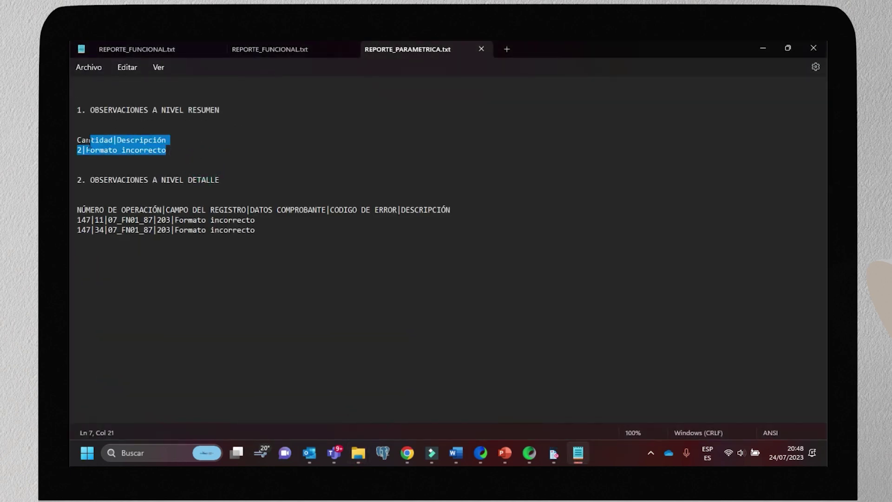
{"action": "left_click", "coordinate": [89, 147]}
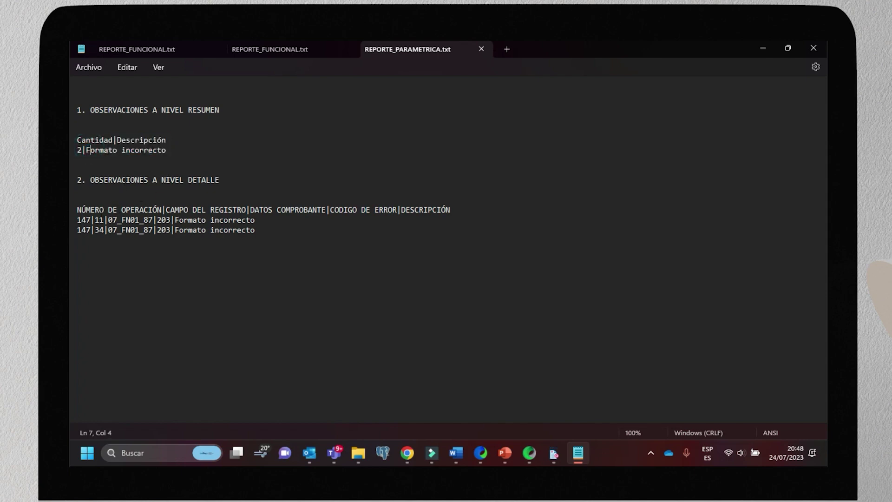
{"action": "left_click_drag", "start_coordinate": [106, 209], "coordinate": [135, 220]}
{"action": "left_click", "coordinate": [397, 209]}
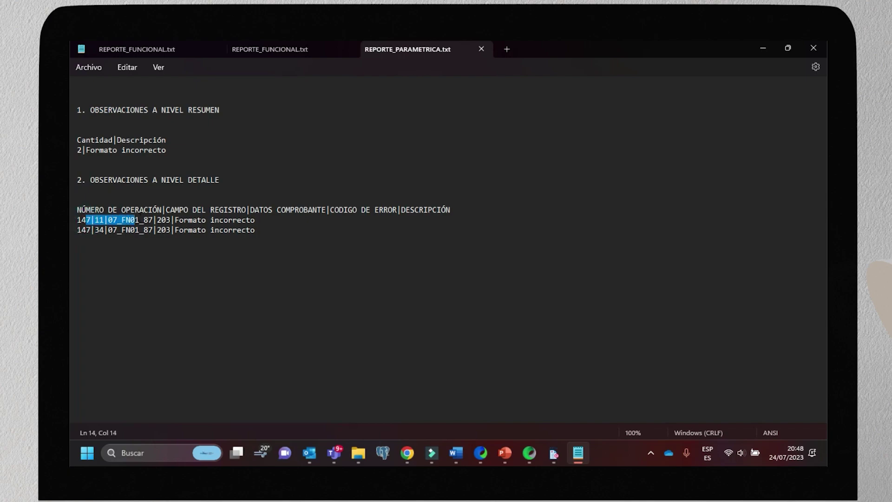
{"action": "left_click", "coordinate": [147, 220]}
{"action": "left_click", "coordinate": [131, 230]}
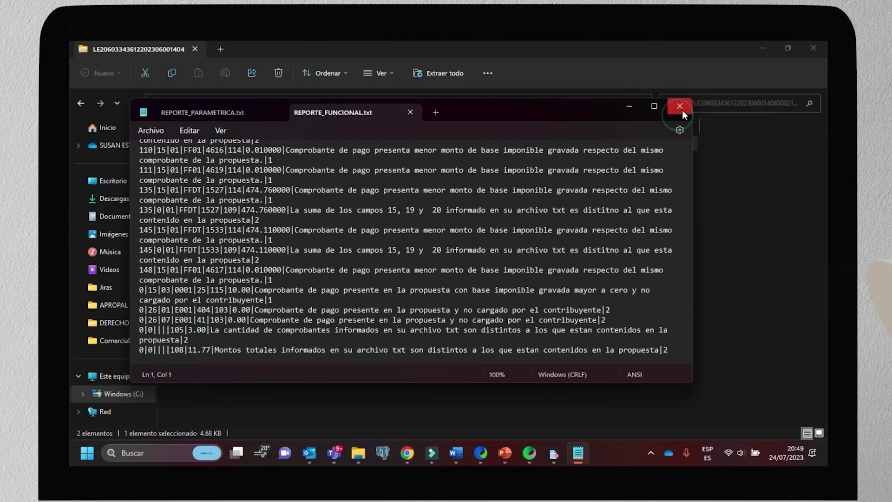
{"action": "left_click", "coordinate": [682, 108]}
{"action": "left_click", "coordinate": [762, 48]}
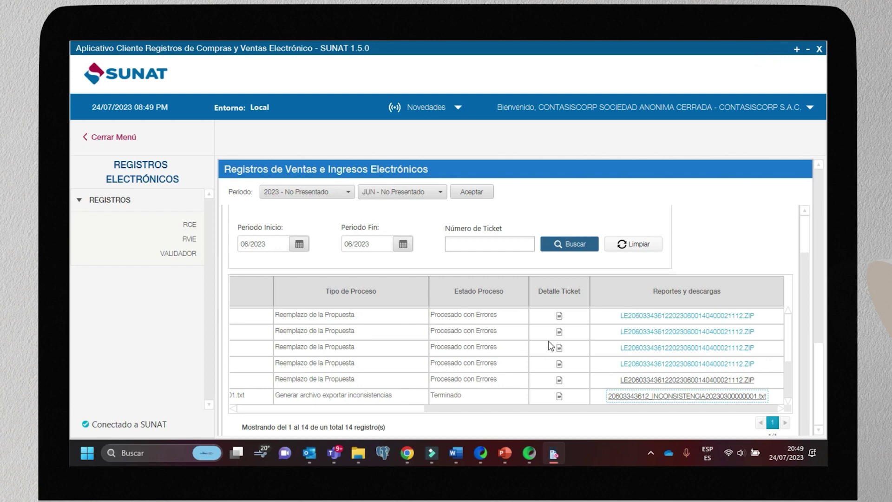
Examine the June 2023 sales voucher records in the SUNAT client, down to the record total and the preliminary registration options.
{"action": "scroll", "coordinate": [546, 347], "scroll_direction": "down", "scroll_amount": 1}
{"action": "scroll", "coordinate": [402, 313], "scroll_direction": "up", "scroll_amount": 5}
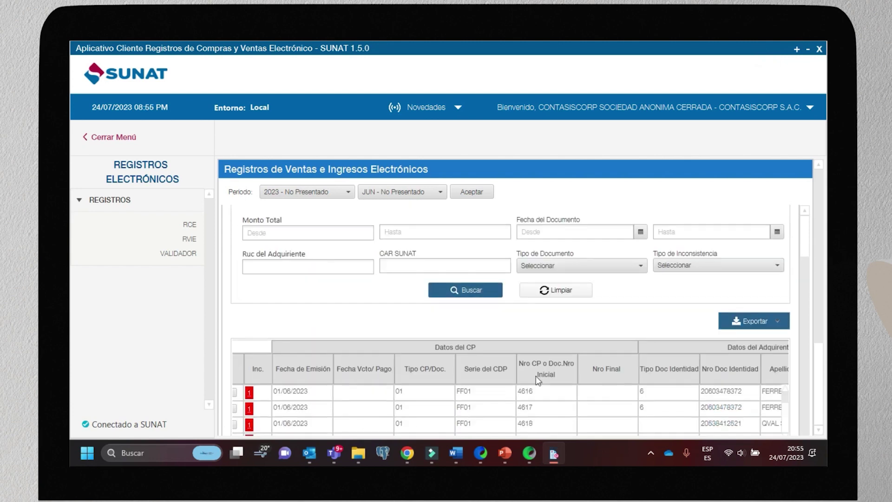
{"action": "scroll", "coordinate": [537, 375], "scroll_direction": "down", "scroll_amount": 5}
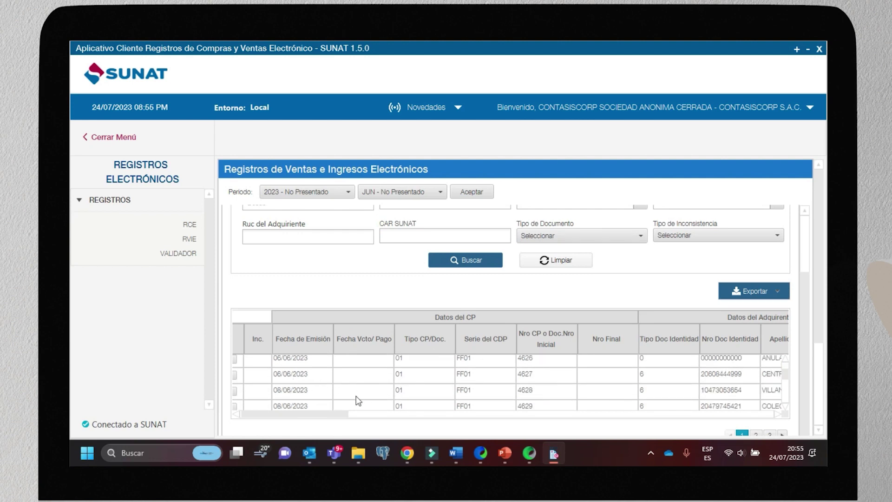
{"action": "left_click_drag", "start_coordinate": [337, 417], "coordinate": [352, 416]}
{"action": "scroll", "coordinate": [432, 400], "scroll_direction": "down", "scroll_amount": 5}
{"action": "scroll", "coordinate": [414, 425], "scroll_direction": "down", "scroll_amount": 3}
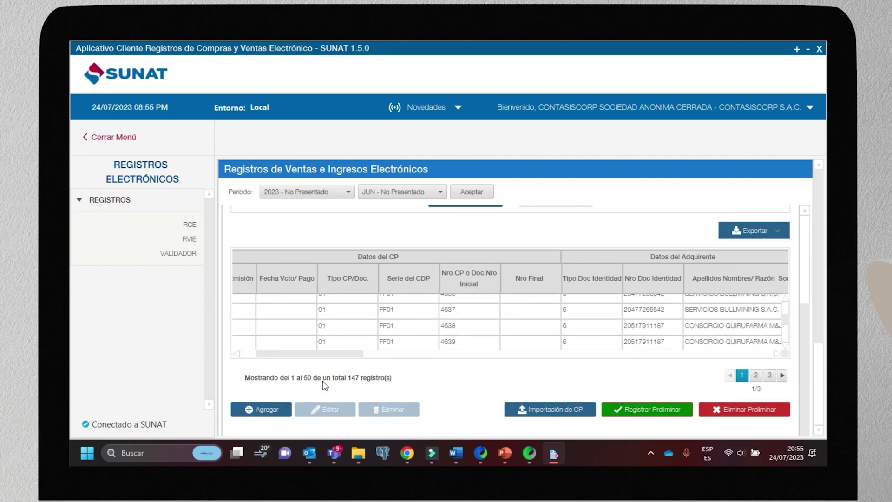
Select only the first June 2023 sales voucher, edit its BI Gravada to 82.8, and save the voucher.
{"action": "left_click_drag", "start_coordinate": [297, 354], "coordinate": [279, 354]}
{"action": "scroll", "coordinate": [275, 330], "scroll_direction": "up", "scroll_amount": 5}
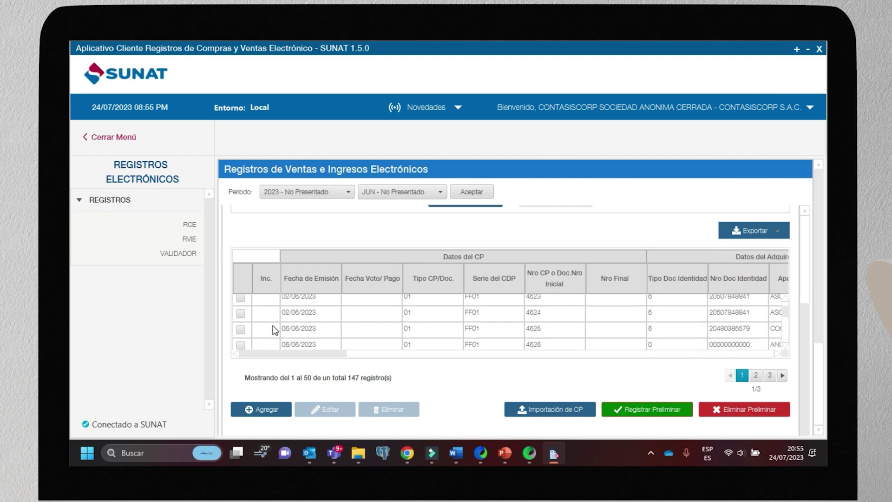
{"action": "scroll", "coordinate": [275, 330], "scroll_direction": "up", "scroll_amount": 2}
{"action": "left_click", "coordinate": [241, 333]}
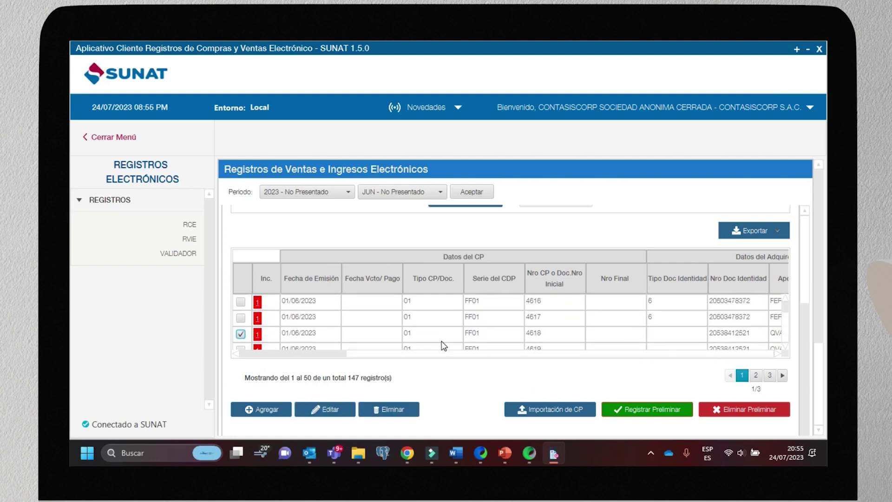
{"action": "left_click", "coordinate": [240, 334]}
{"action": "left_click", "coordinate": [241, 302]}
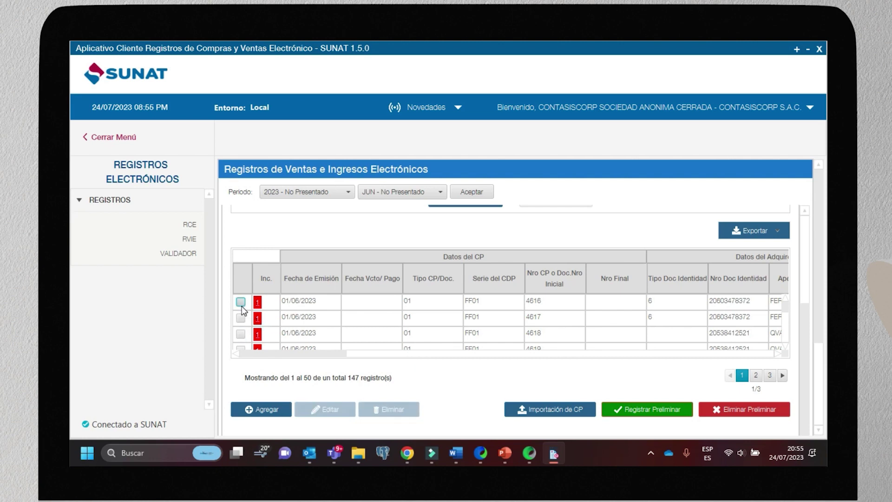
{"action": "left_click", "coordinate": [330, 410]}
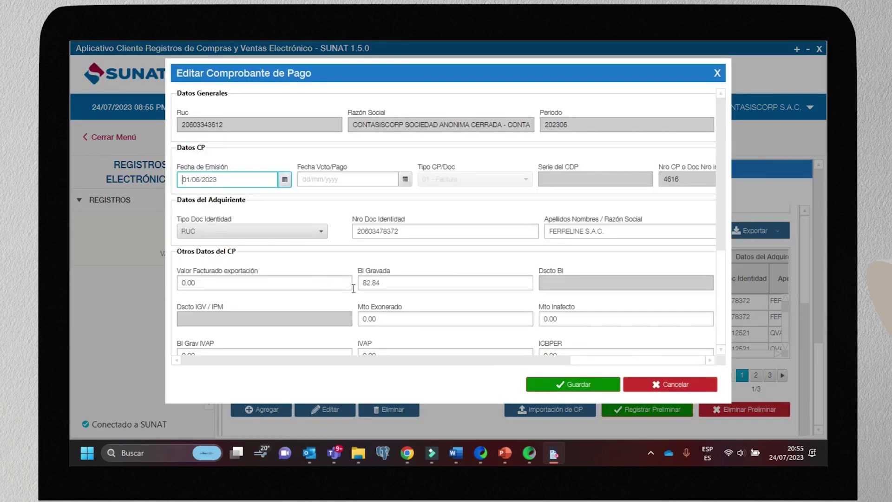
{"action": "left_click", "coordinate": [382, 281]}
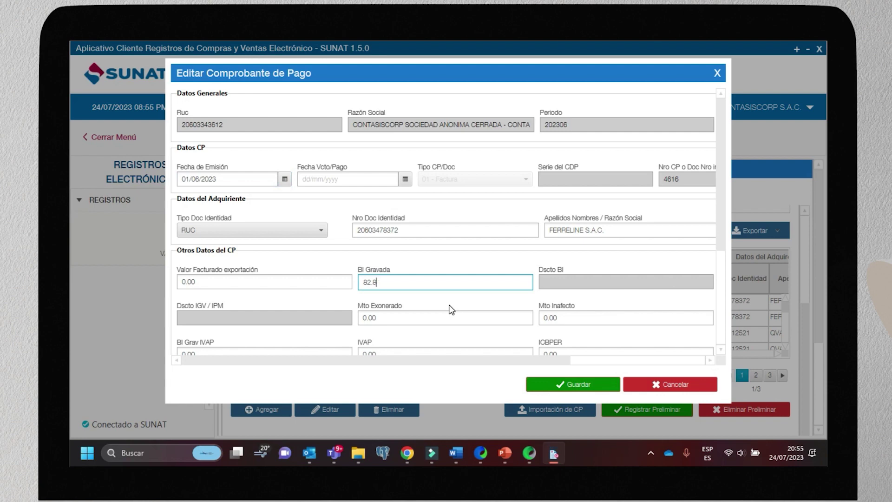
{"action": "left_click", "coordinate": [609, 385]}
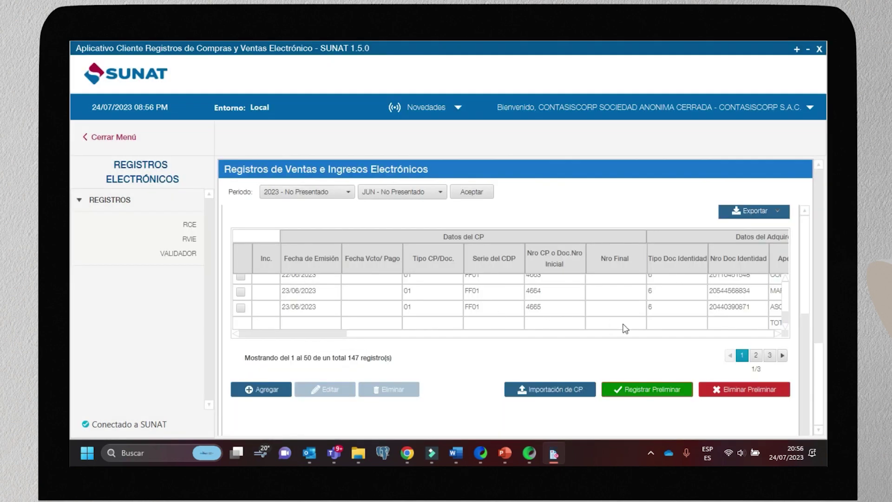
Register the June 2023 sales records as the RVIE preliminary.
{"action": "scroll", "coordinate": [511, 286], "scroll_direction": "up", "scroll_amount": 1}
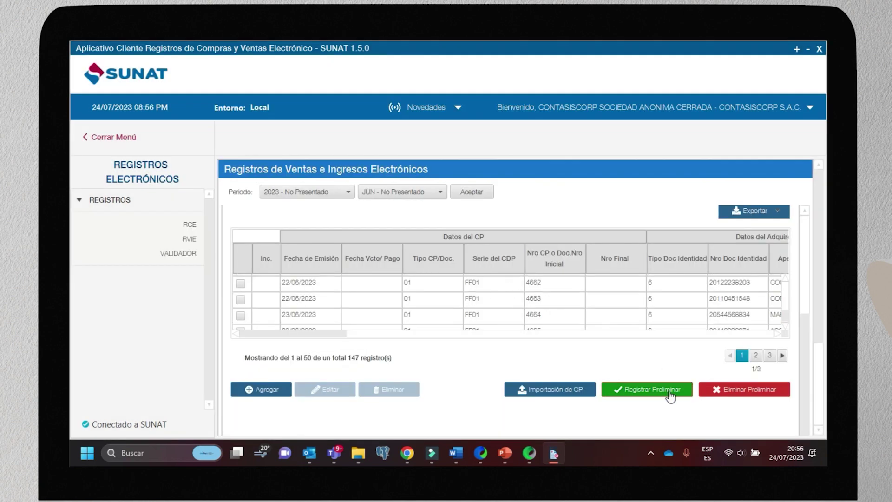
{"action": "left_click", "coordinate": [638, 391]}
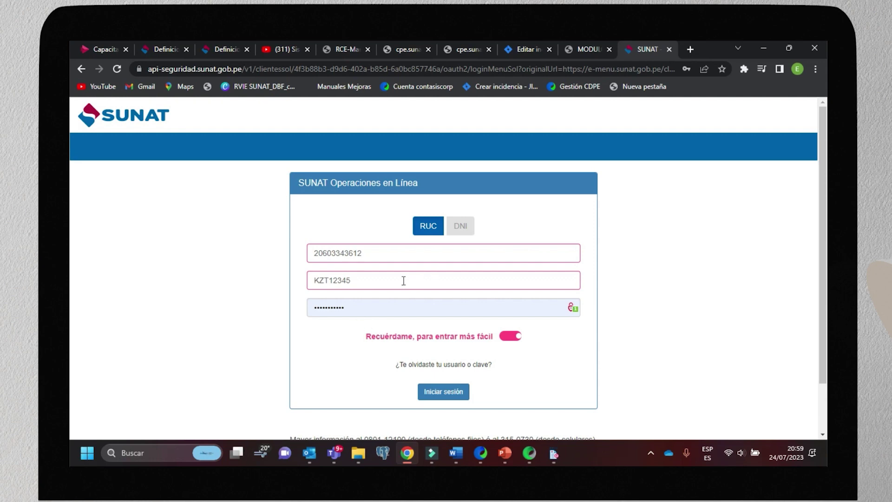
Sign in to SUNAT Operaciones en Línea in the browser with the prefilled credentials and open Gestión de Ventas e Ingresos Electrónicos under Empresas.
{"action": "left_click", "coordinate": [420, 391]}
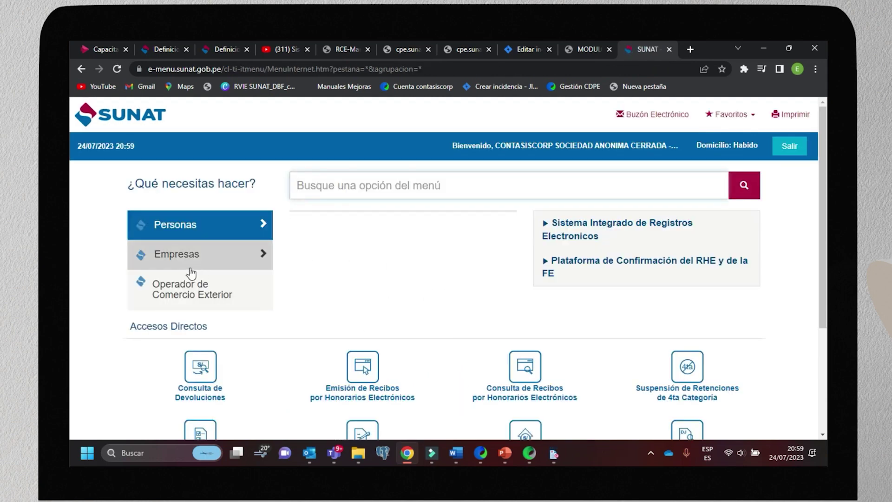
{"action": "left_click", "coordinate": [191, 266]}
{"action": "left_click", "coordinate": [548, 232]}
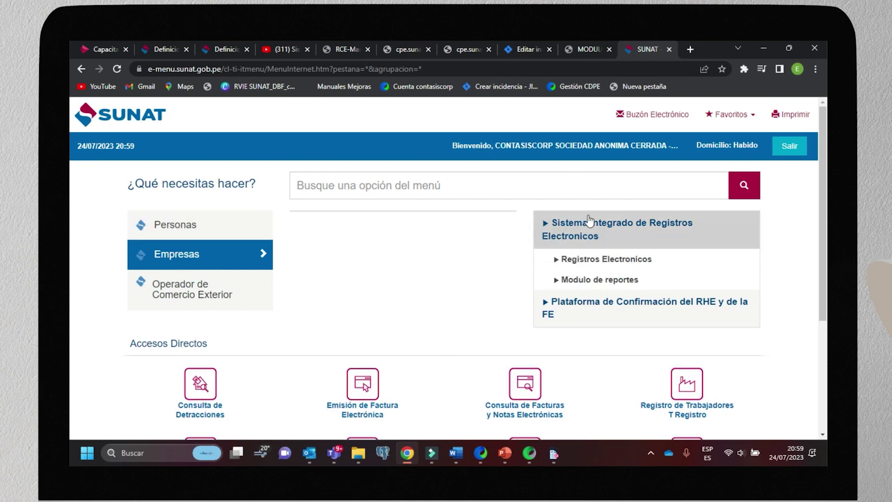
{"action": "left_click", "coordinate": [584, 261]}
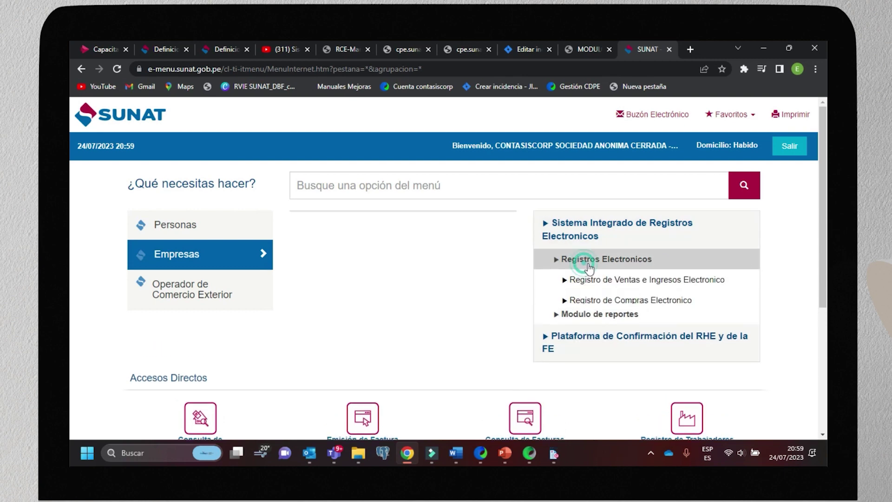
{"action": "left_click", "coordinate": [616, 281]}
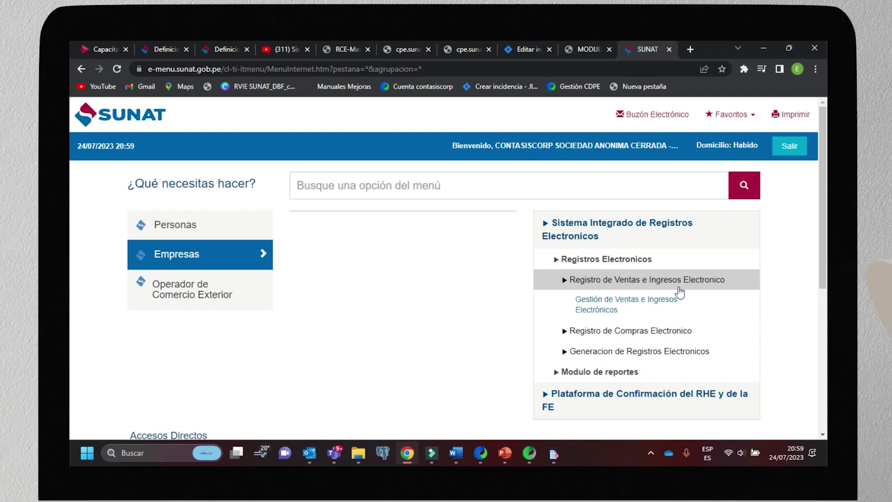
{"action": "left_click", "coordinate": [599, 303]}
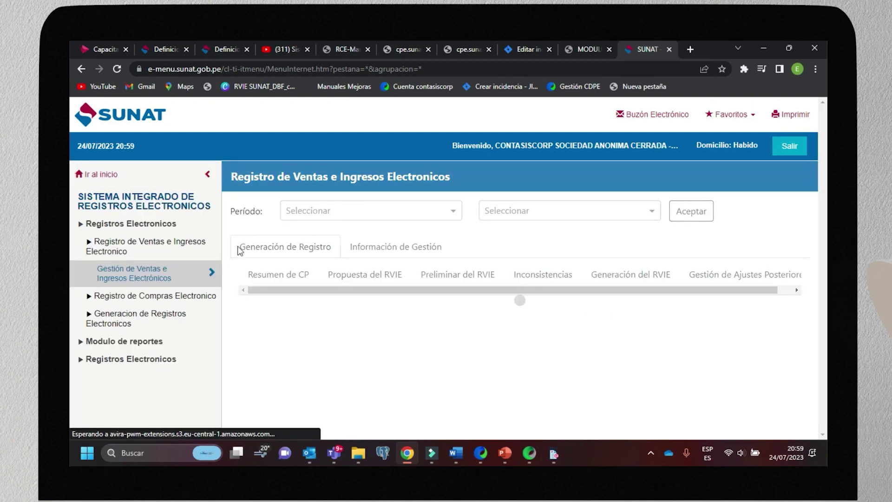
Load the 2023 JUN period in the sales register, read the notice on the mandatory SIRE start period, and dismiss it.
{"action": "left_click", "coordinate": [410, 207]}
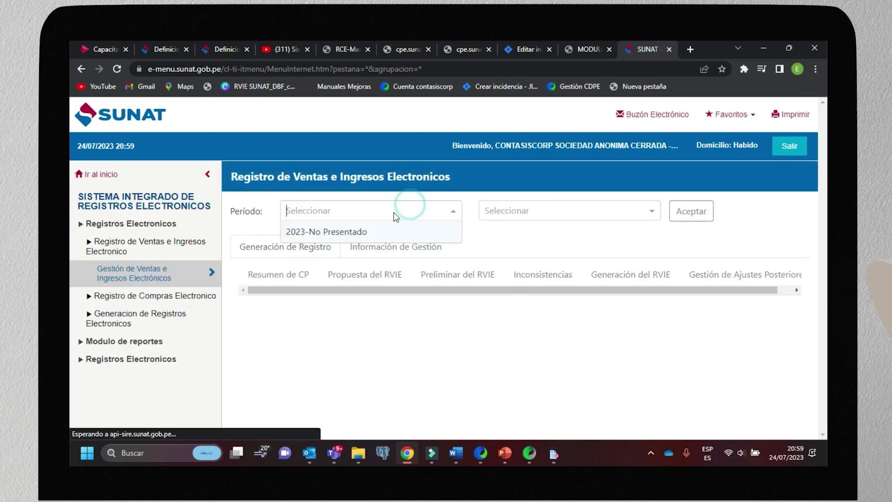
{"action": "left_click", "coordinate": [364, 232]}
{"action": "left_click", "coordinate": [521, 209]}
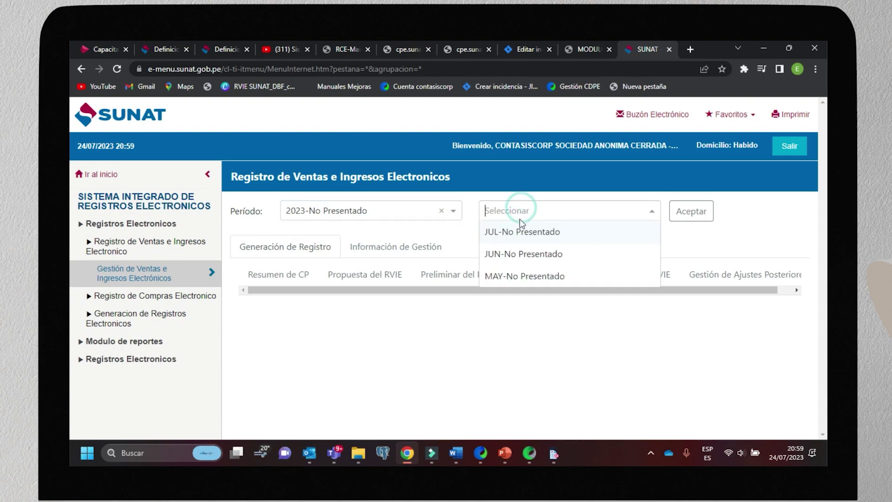
{"action": "left_click", "coordinate": [516, 254]}
{"action": "left_click", "coordinate": [692, 212]}
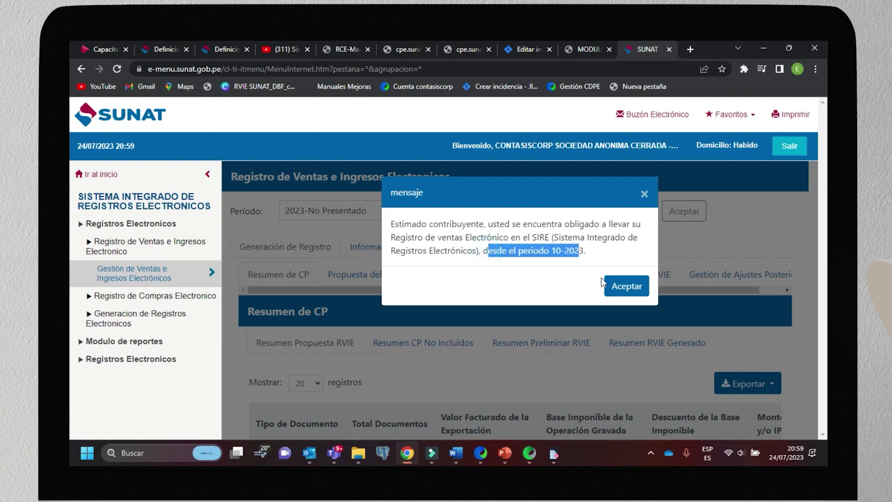
{"action": "left_click", "coordinate": [622, 285]}
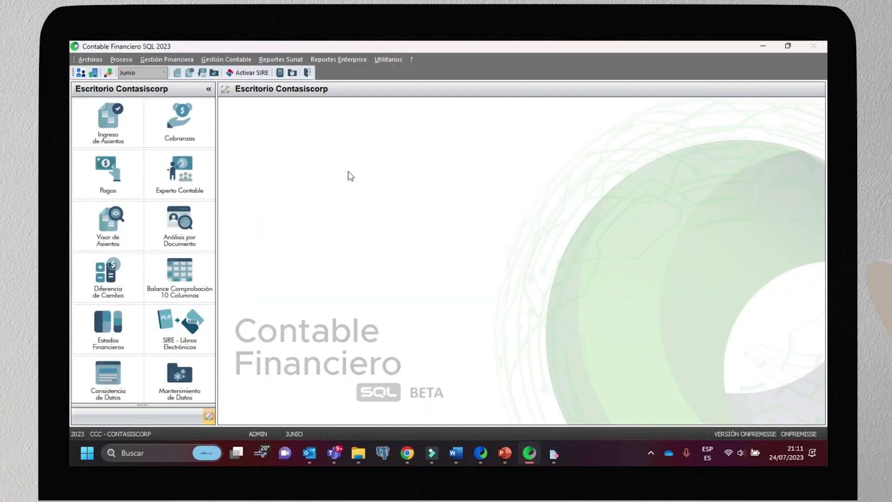
Switch to Contable Financiero SQL 2023 and set the SIRE activation start period to 10/2023.
{"action": "left_click", "coordinate": [246, 72]}
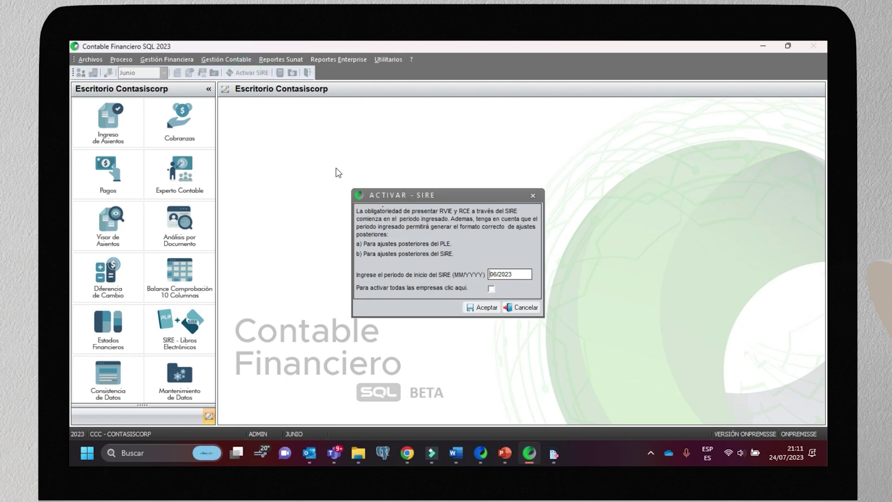
{"action": "double_click", "coordinate": [516, 274]}
{"action": "left_click_drag", "start_coordinate": [496, 276], "coordinate": [485, 278]}
{"action": "type", "text": "10"}
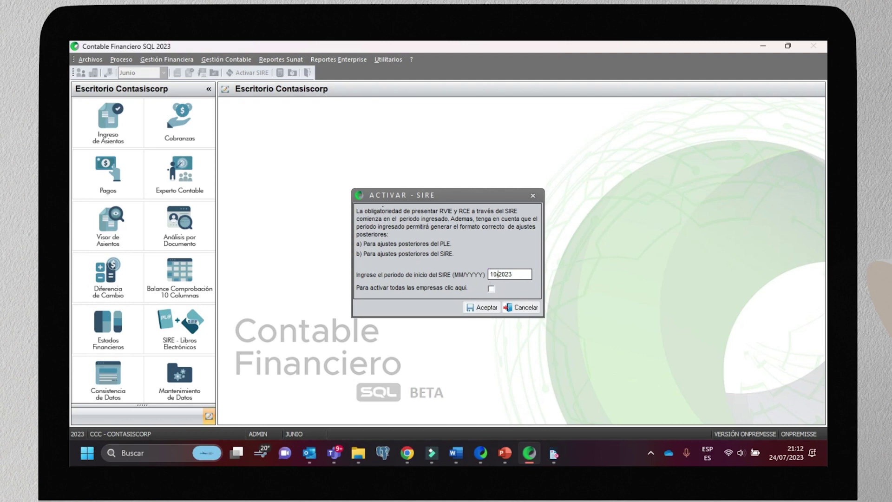